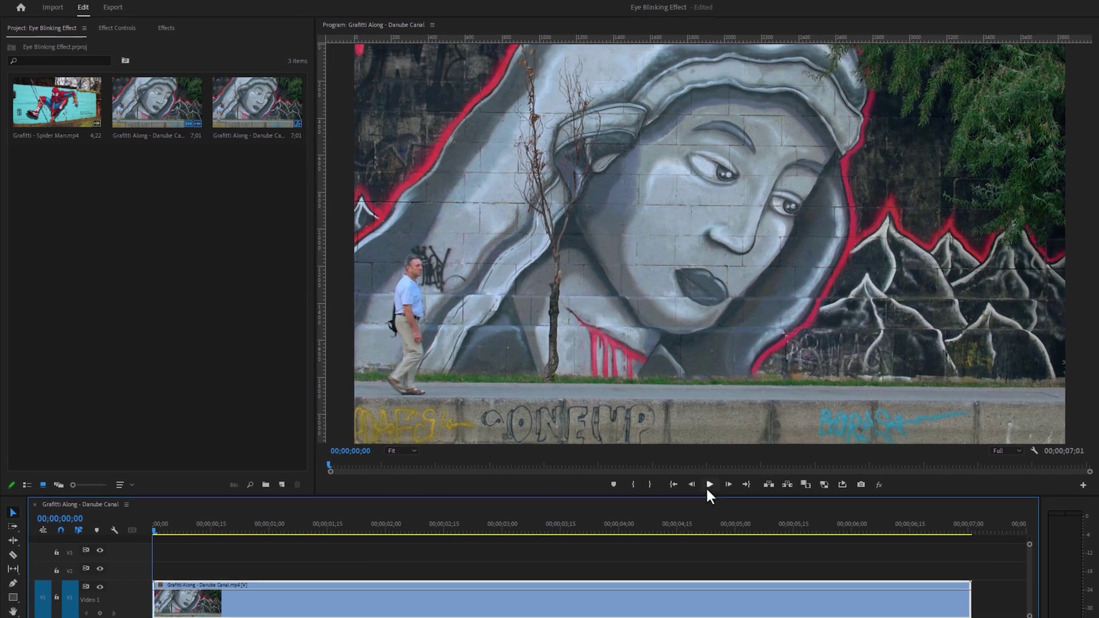
Step: Play the sequence and stop it on the open-eyes frame at 00;00;01;24
{"action": "left_click", "coordinate": [581, 417]}
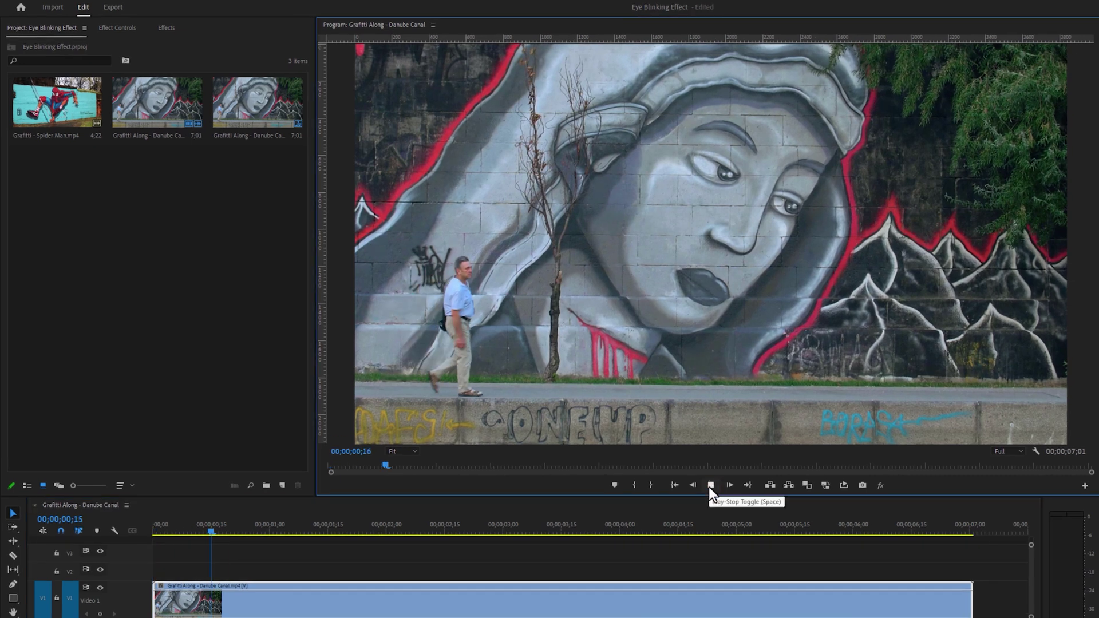
{"action": "left_click", "coordinate": [710, 485]}
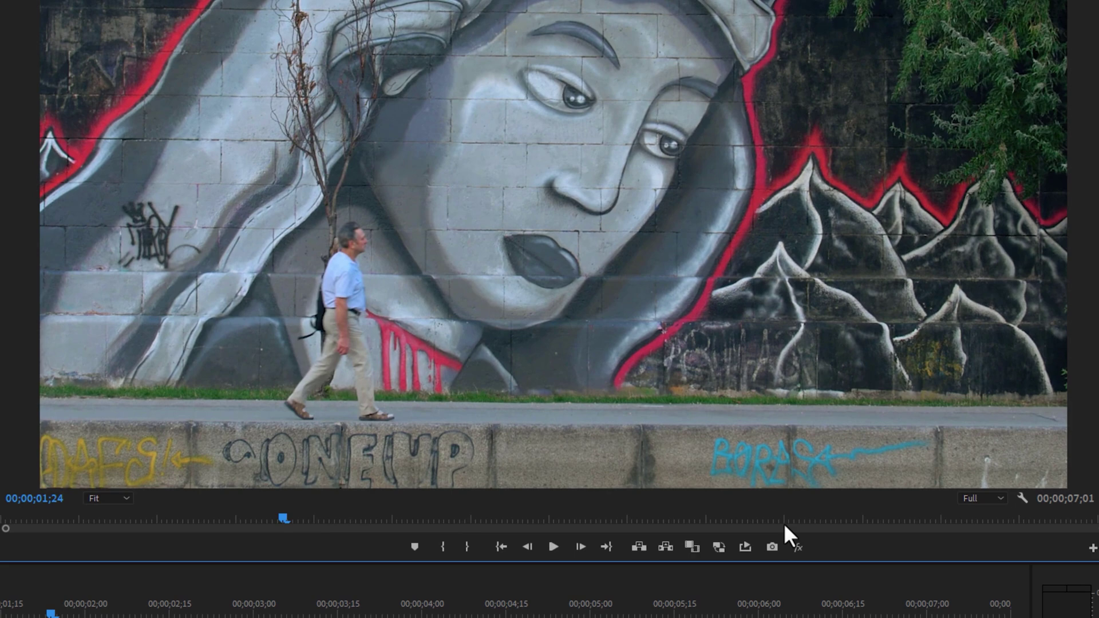
Step: Export the current frame as a PNG to the project folder and import it into the project
{"action": "left_click", "coordinate": [773, 547]}
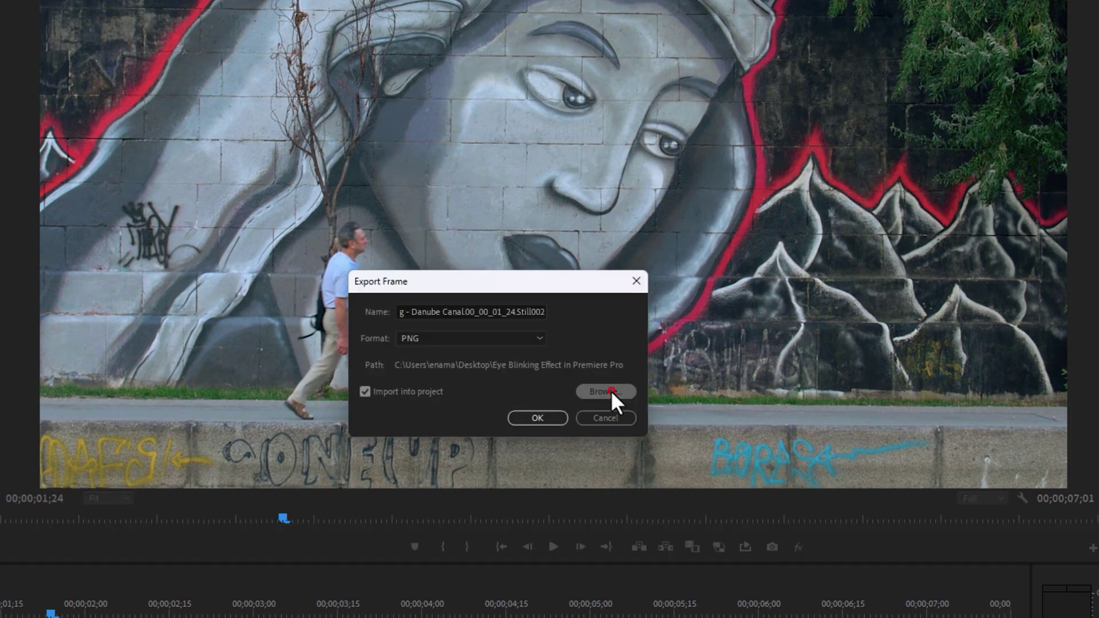
{"action": "left_click", "coordinate": [611, 390]}
{"action": "left_click", "coordinate": [723, 577]}
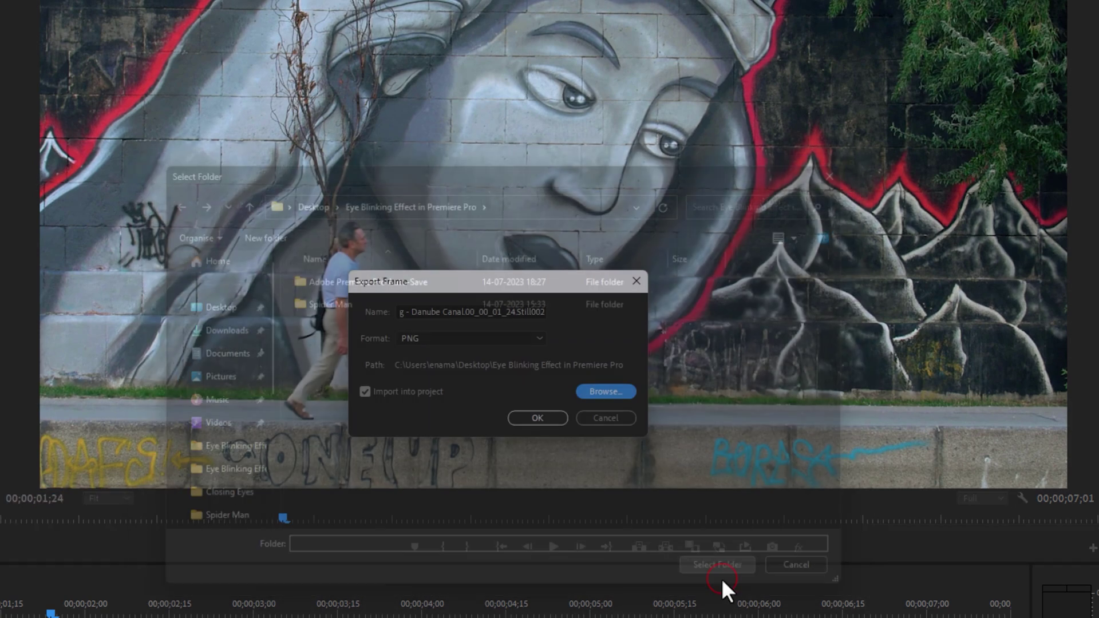
{"action": "left_click", "coordinate": [539, 338]}
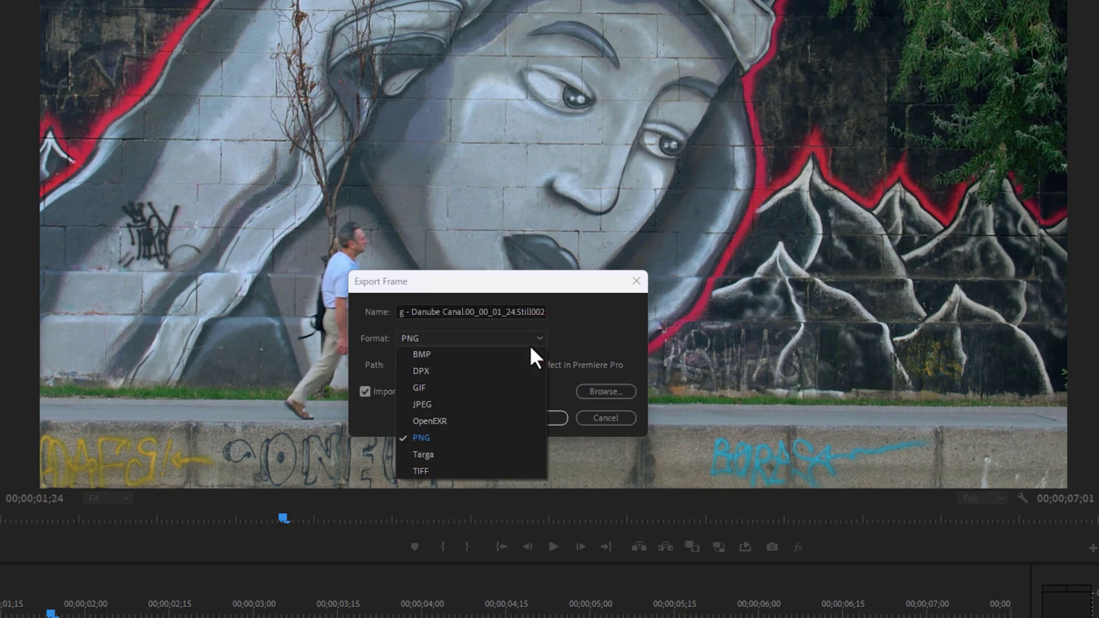
{"action": "left_click", "coordinate": [440, 439]}
{"action": "left_click", "coordinate": [366, 392]}
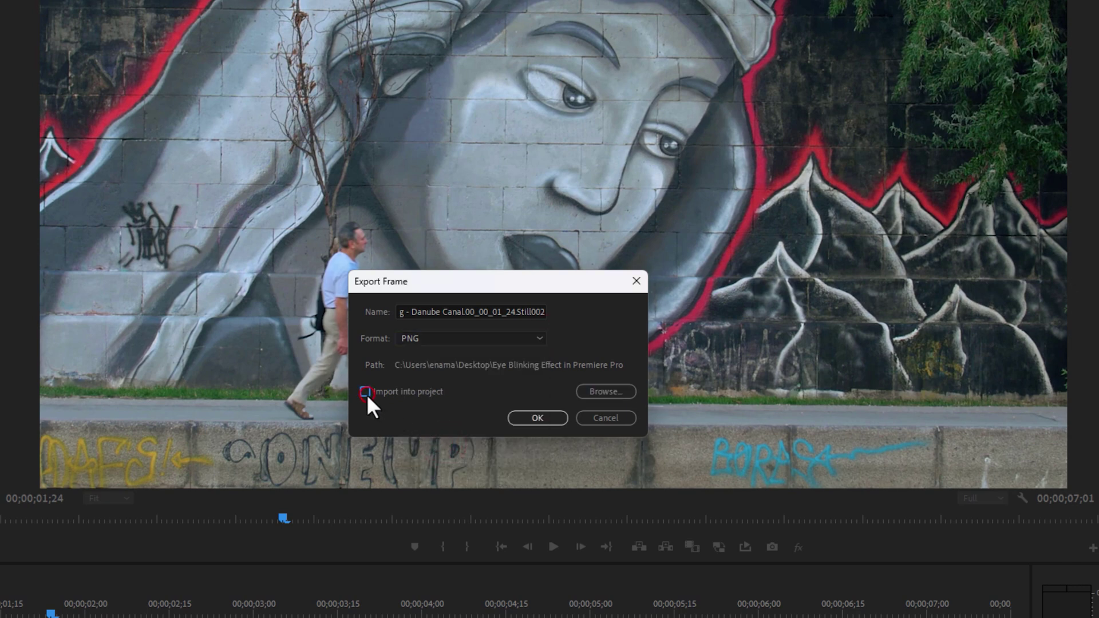
{"action": "left_click", "coordinate": [532, 418]}
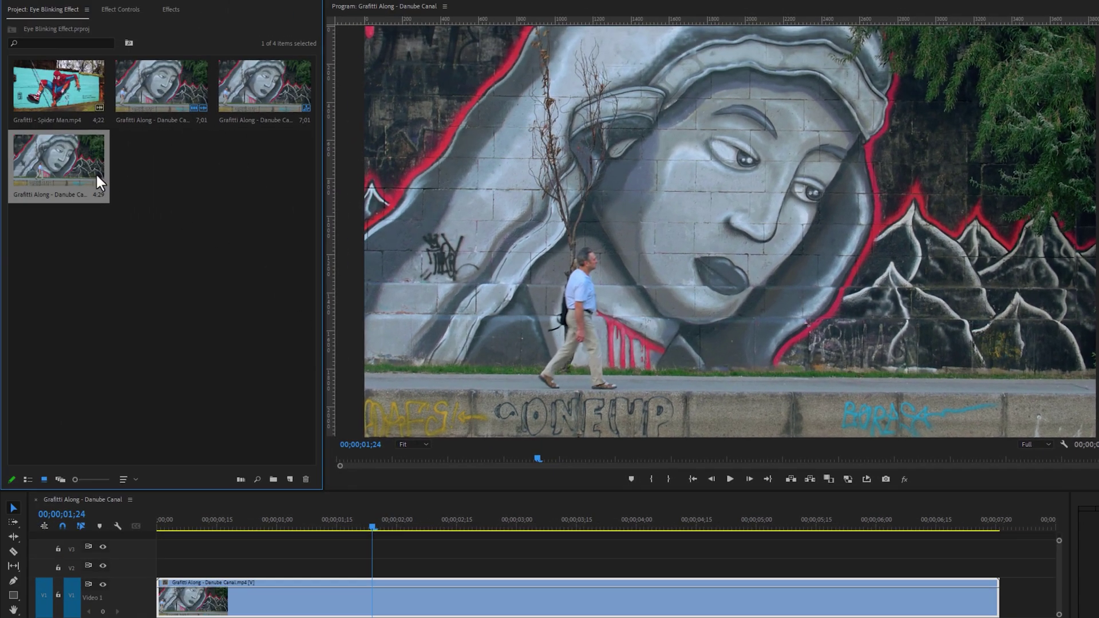
Step: Put the PNG still on V2, stretch it to the video's length, and edit it in Photoshop
{"action": "left_click_drag", "start_coordinate": [97, 177], "coordinate": [148, 567]}
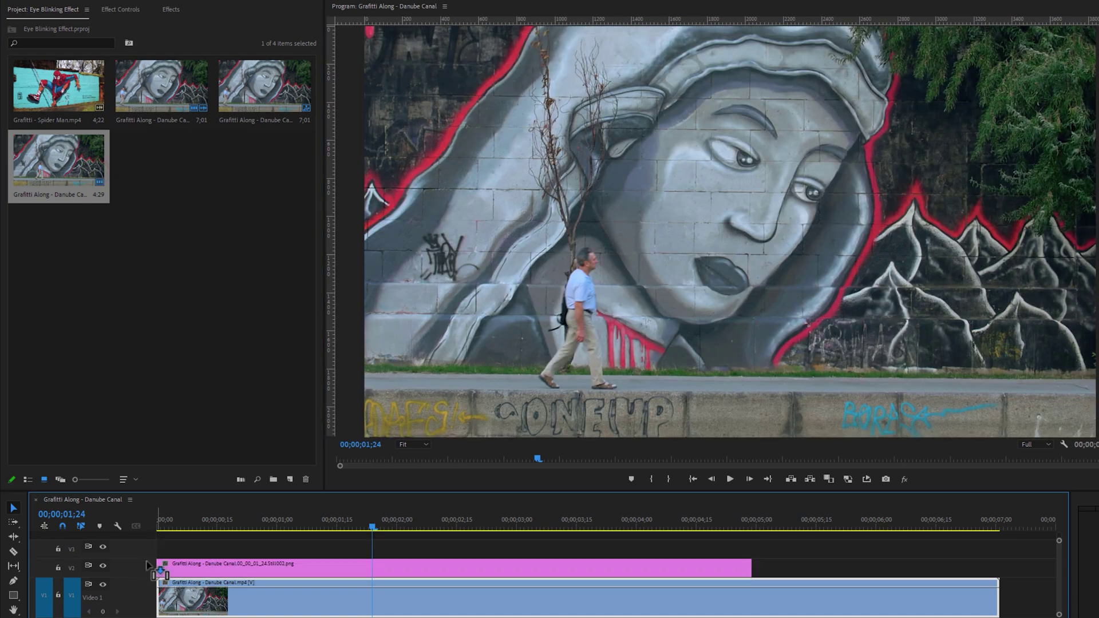
{"action": "left_click_drag", "start_coordinate": [753, 568], "coordinate": [999, 583]}
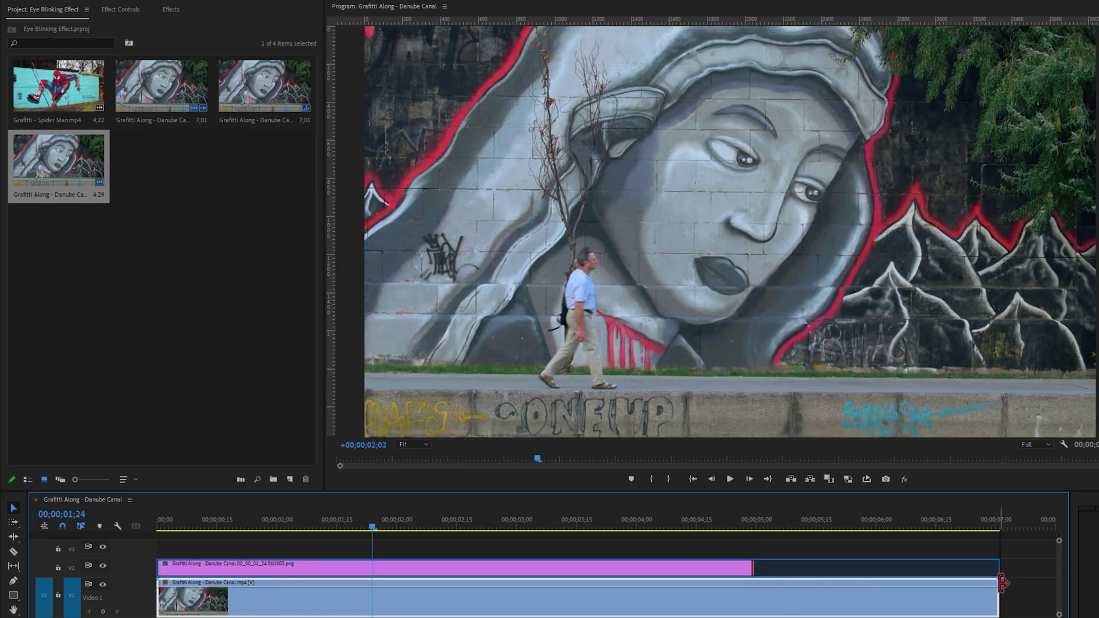
{"action": "right_click", "coordinate": [585, 572]}
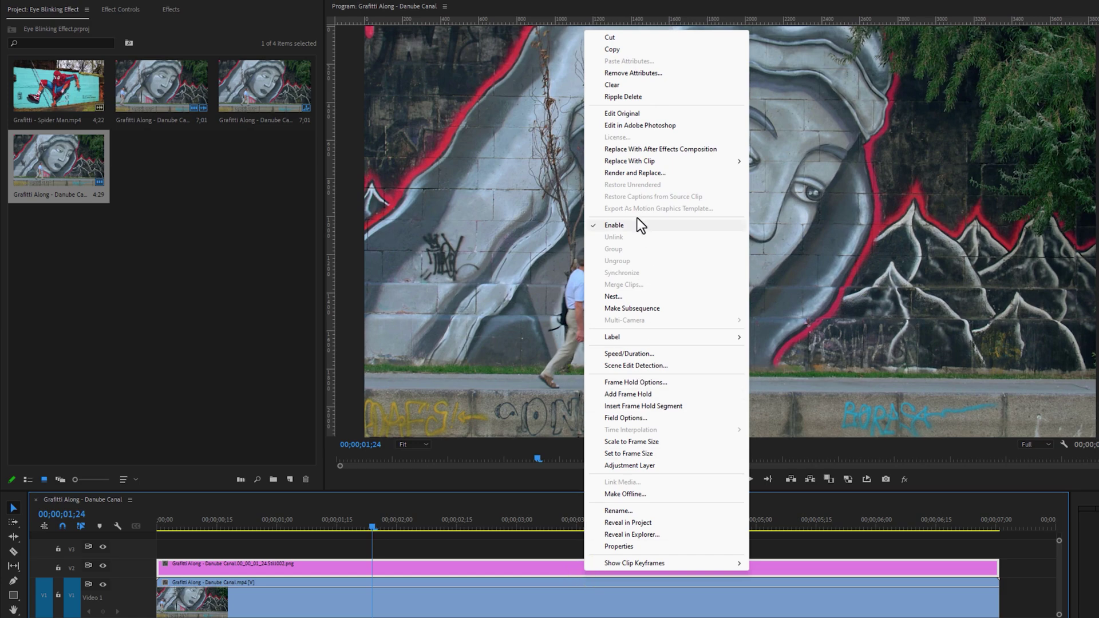
{"action": "left_click", "coordinate": [695, 128]}
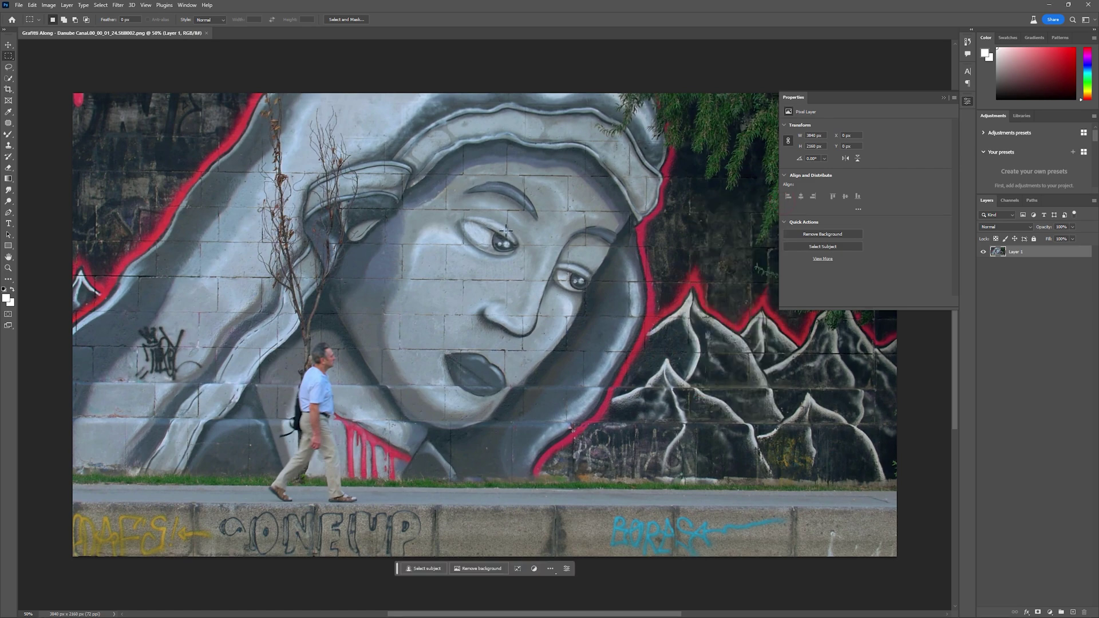
Step: Zoom to the left eye and run Generative Fill on a thin strip beside it
{"action": "scroll", "coordinate": [507, 231], "scroll_direction": "up", "scroll_amount": 5}
{"action": "left_click_drag", "start_coordinate": [506, 231], "coordinate": [454, 287]}
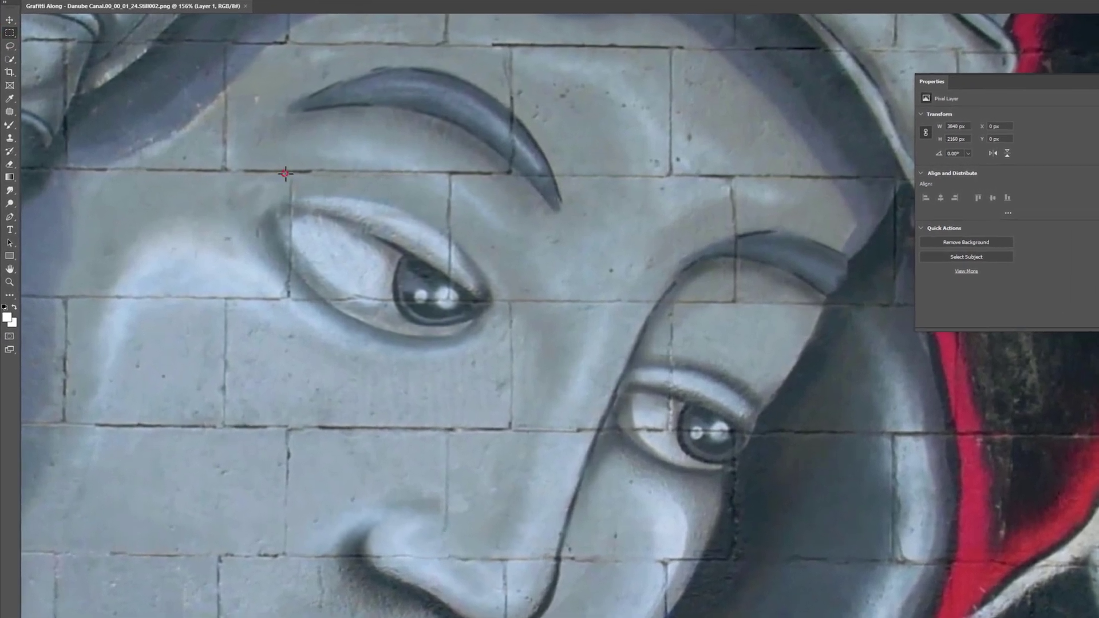
{"action": "left_click_drag", "start_coordinate": [243, 176], "coordinate": [295, 305]}
{"action": "left_click", "coordinate": [232, 320]}
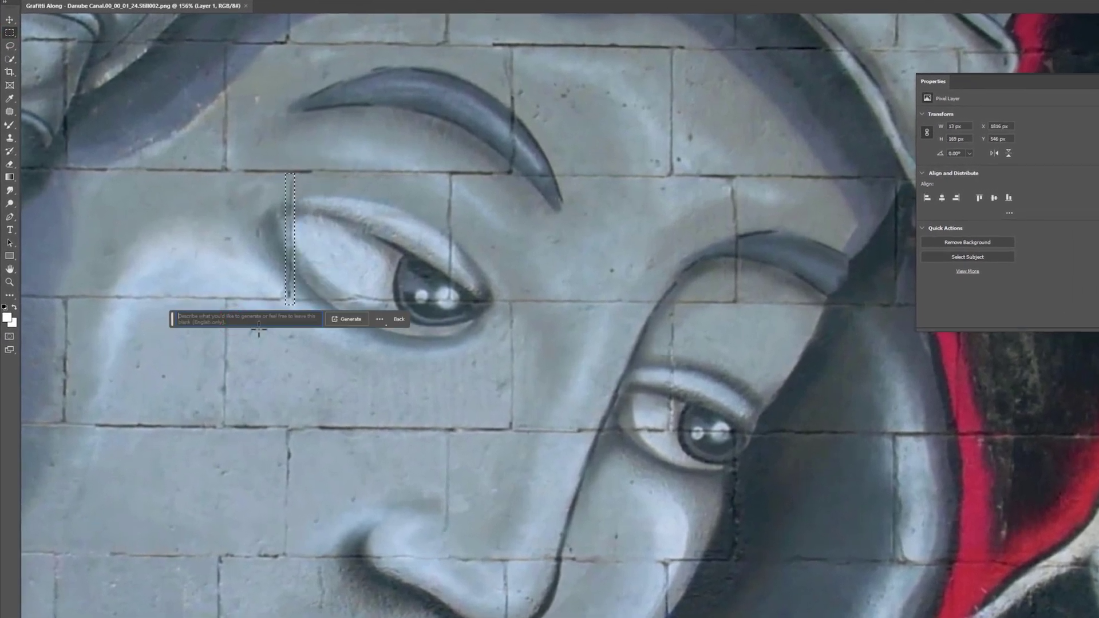
{"action": "left_click", "coordinate": [348, 321]}
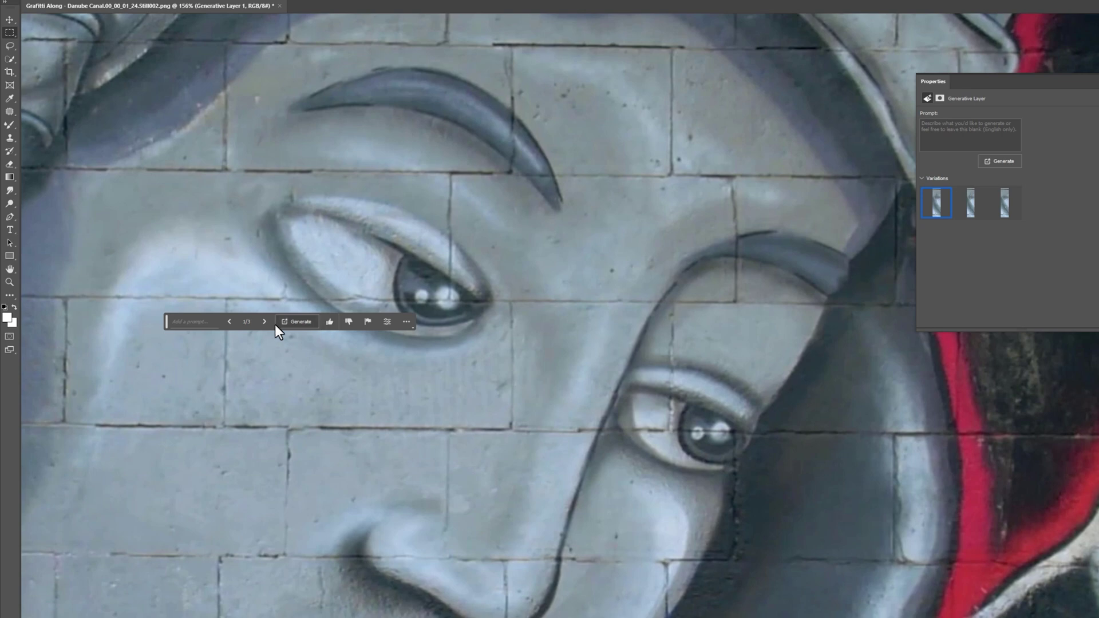
Step: Run Generative Fill on a second strip across the eye
{"action": "left_click_drag", "start_coordinate": [228, 294], "coordinate": [509, 307]}
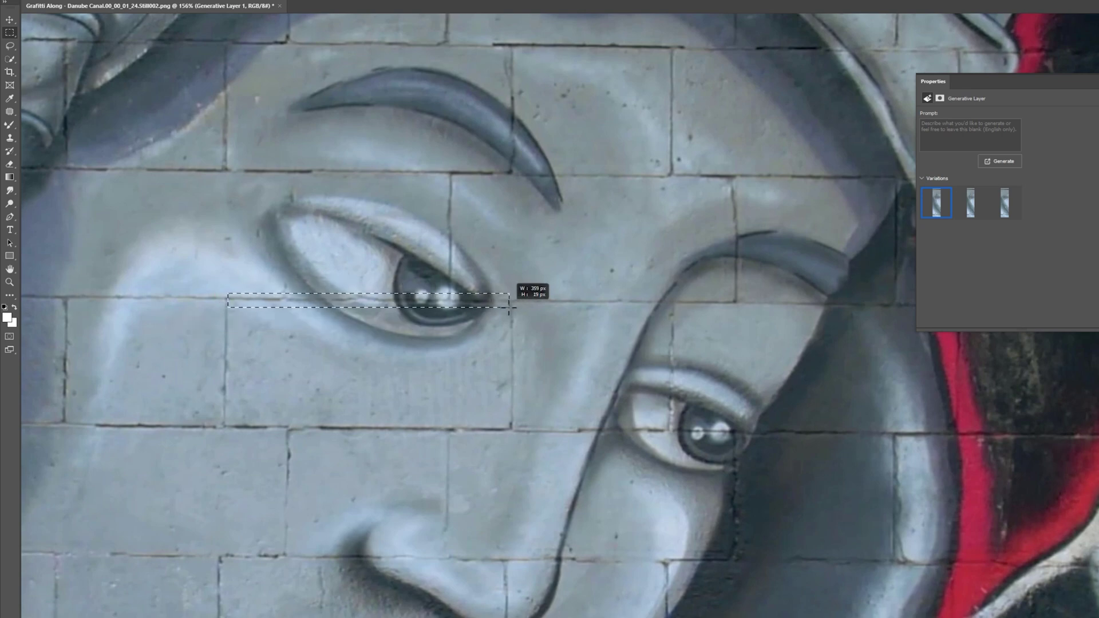
{"action": "left_click", "coordinate": [298, 324]}
{"action": "left_click", "coordinate": [416, 323]}
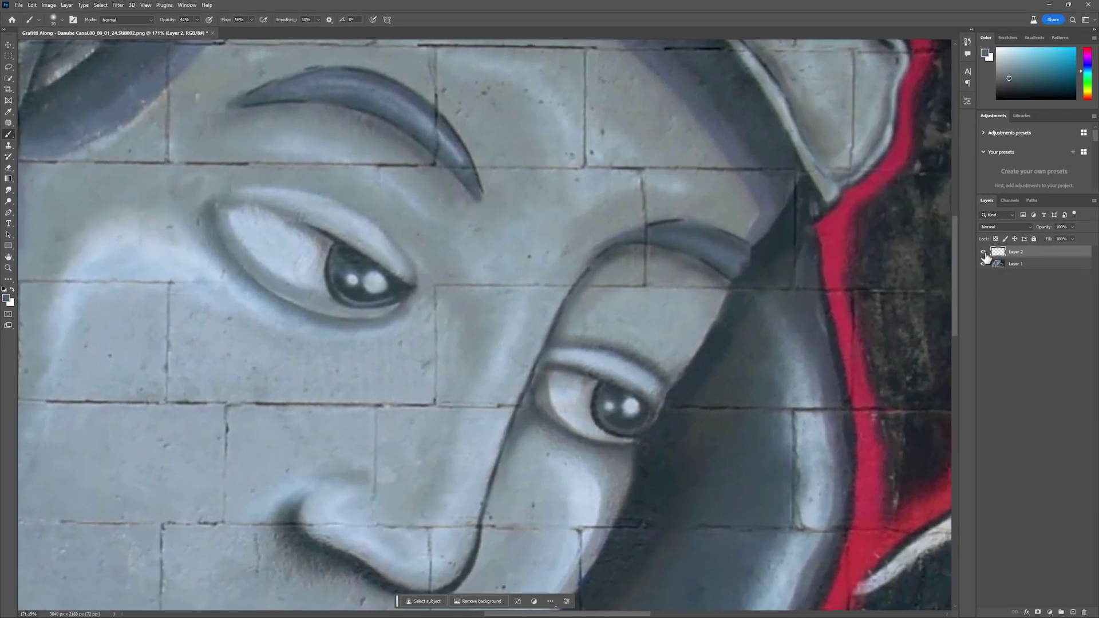
Step: Compare Layer 2's painted eyes against the original, then minimize Photoshop
{"action": "left_click", "coordinate": [985, 253]}
{"action": "left_click", "coordinate": [984, 253]}
{"action": "left_click", "coordinate": [1050, 5]}
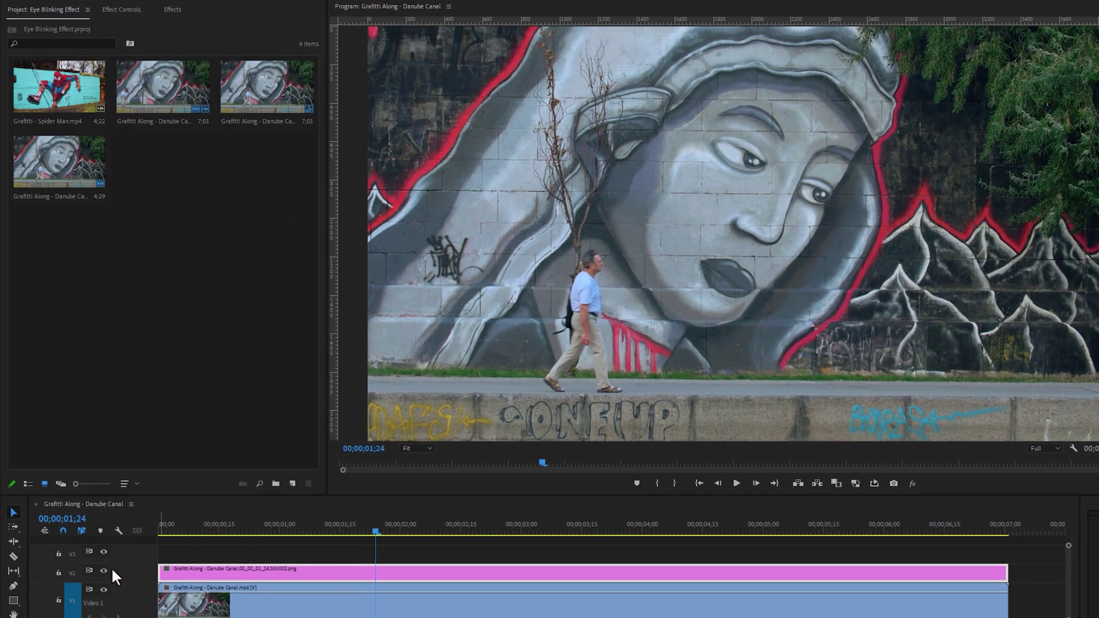
Step: Hide V2's output, preview playback, then show the V2 still's Effect Controls
{"action": "left_click", "coordinate": [105, 572]}
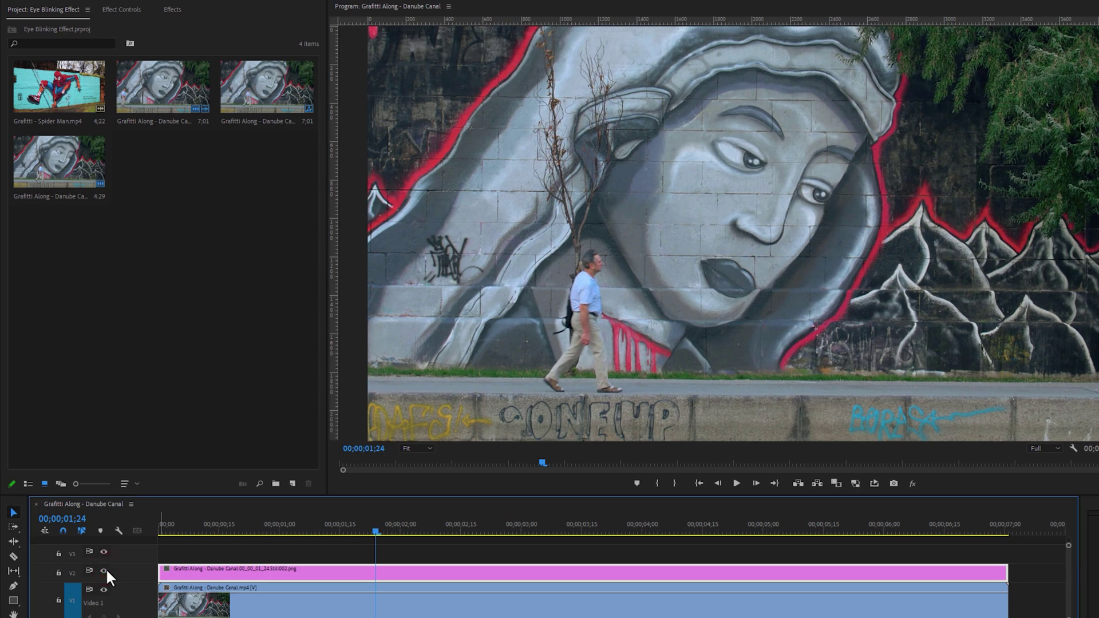
{"action": "left_click", "coordinate": [736, 484]}
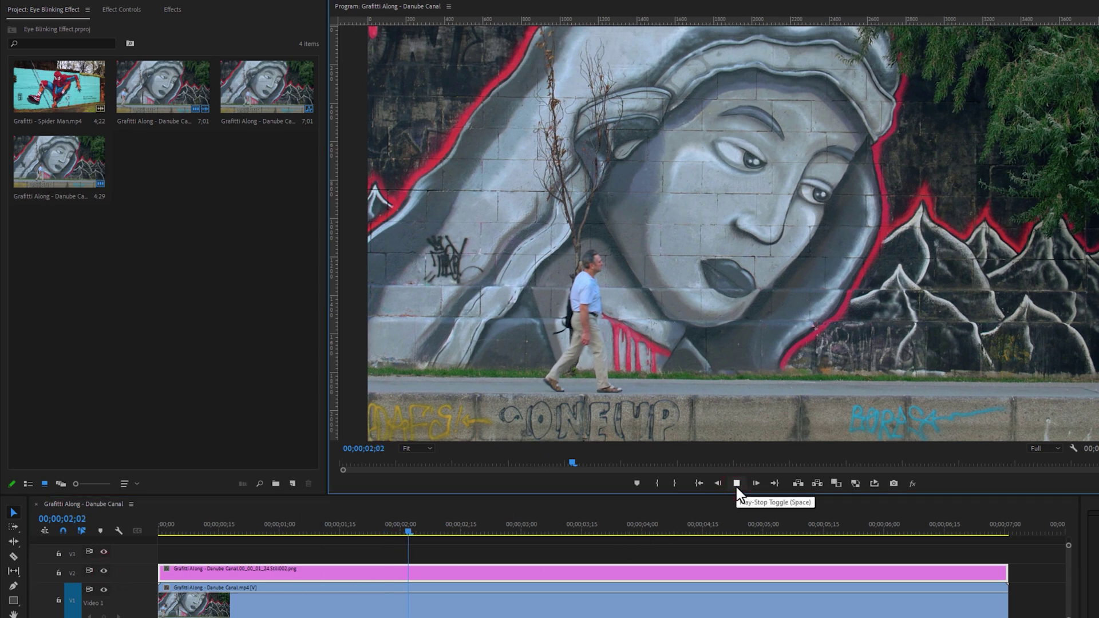
{"action": "left_click", "coordinate": [736, 484]}
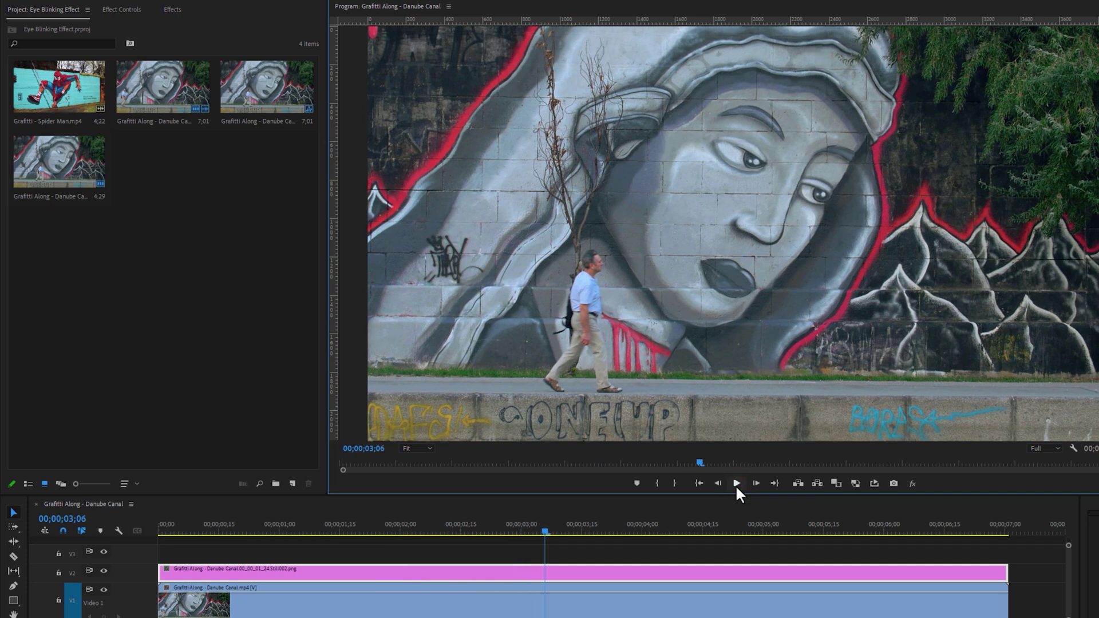
{"action": "left_click", "coordinate": [577, 572]}
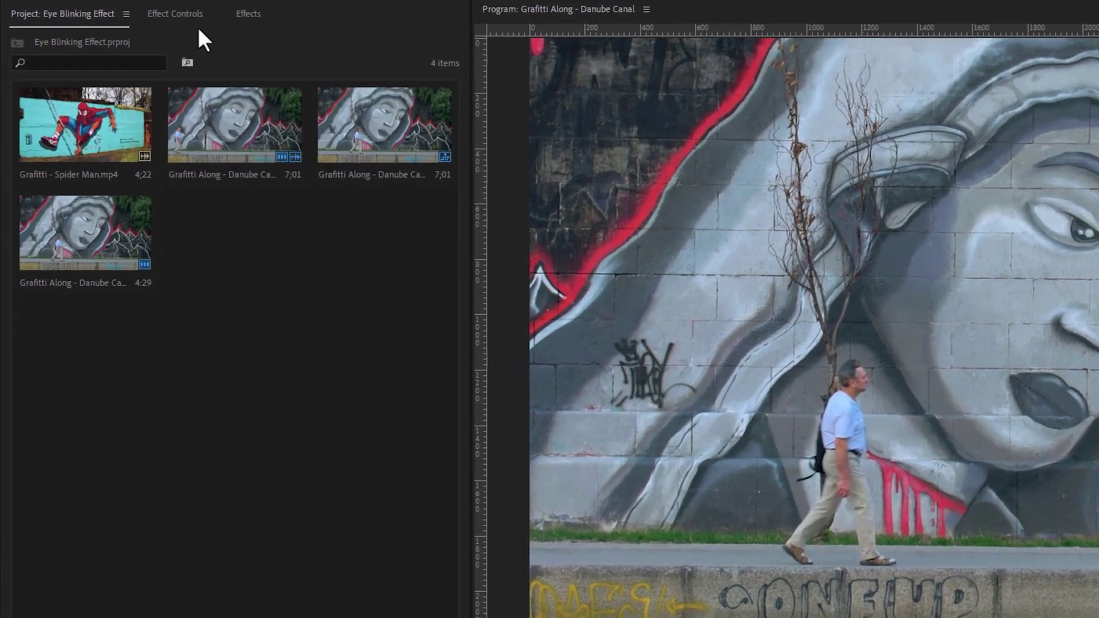
{"action": "left_click", "coordinate": [195, 14]}
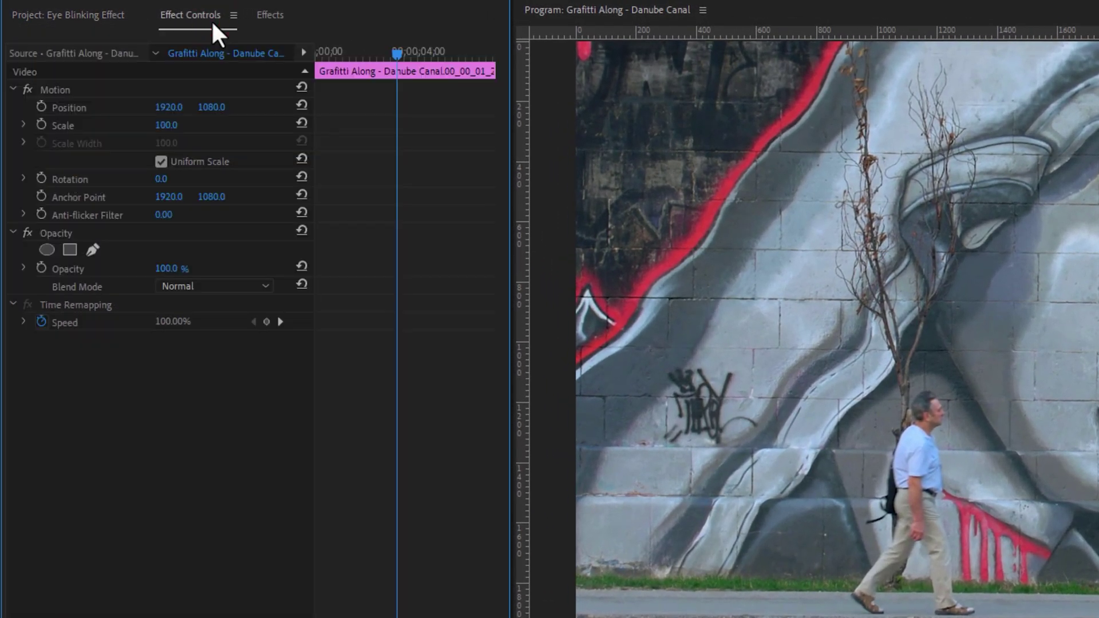
Step: Draw a free-form Opacity mask around the mural's eyes on the V2 still
{"action": "left_click", "coordinate": [88, 235]}
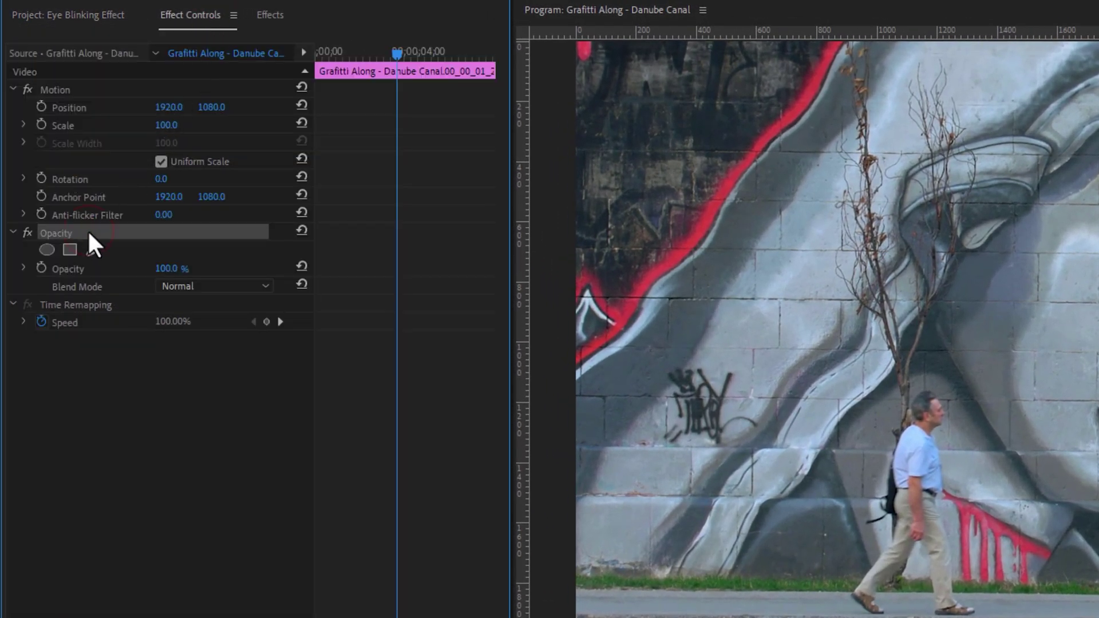
{"action": "left_click", "coordinate": [95, 251]}
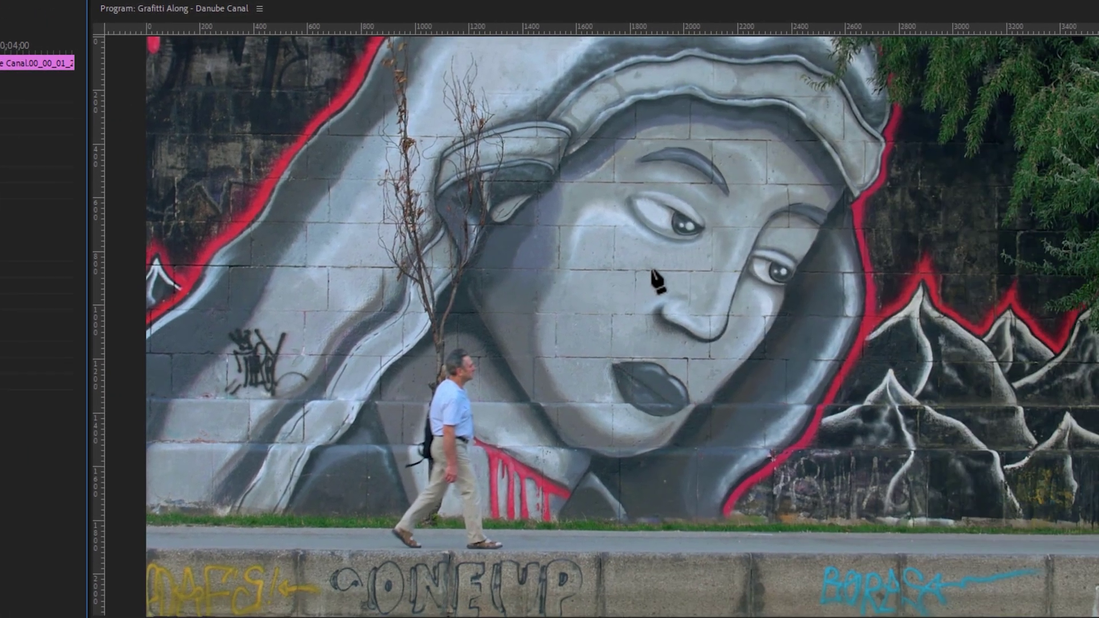
{"action": "left_click", "coordinate": [1098, 302]}
{"action": "left_click", "coordinate": [477, 210]}
{"action": "left_click", "coordinate": [524, 151]}
{"action": "left_click", "coordinate": [621, 184]}
{"action": "left_click", "coordinate": [707, 237]}
{"action": "left_click", "coordinate": [726, 269]}
{"action": "left_click", "coordinate": [674, 300]}
{"action": "left_click", "coordinate": [582, 278]}
{"action": "left_click", "coordinate": [546, 261]}
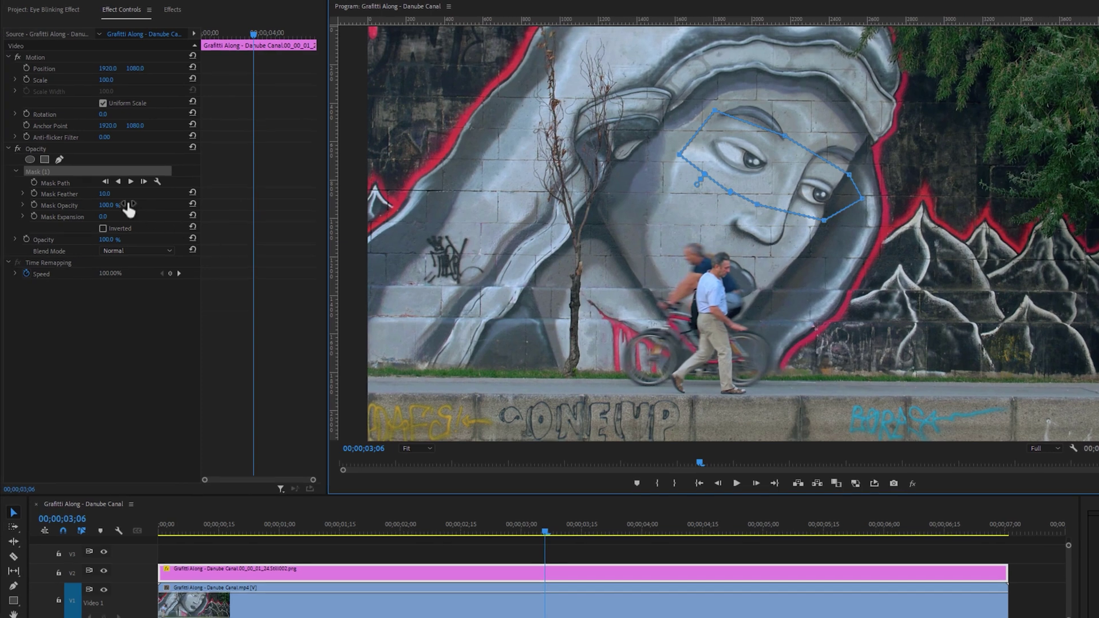
Step: Set Mask Feather to 50 and play back to preview the masked still
{"action": "left_click", "coordinate": [109, 193]}
{"action": "type", "text": "50"}
{"action": "key", "text": "Return"}
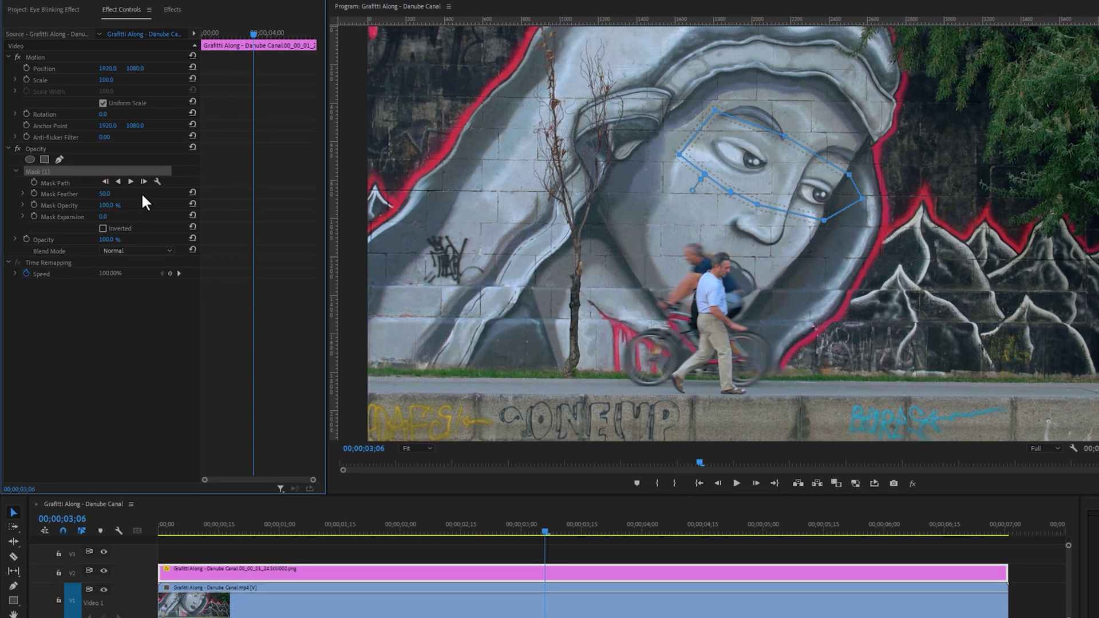
{"action": "left_click", "coordinate": [734, 485]}
{"action": "left_click", "coordinate": [734, 484]}
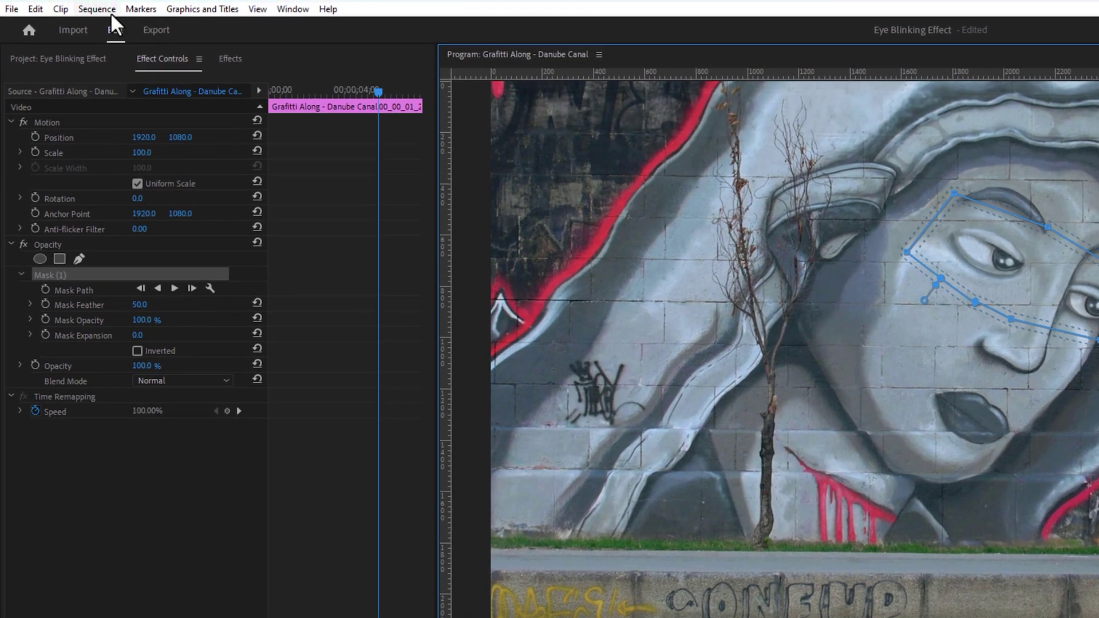
Step: View the Sequence Settings and close them without changes
{"action": "left_click", "coordinate": [111, 14]}
{"action": "left_click", "coordinate": [192, 30]}
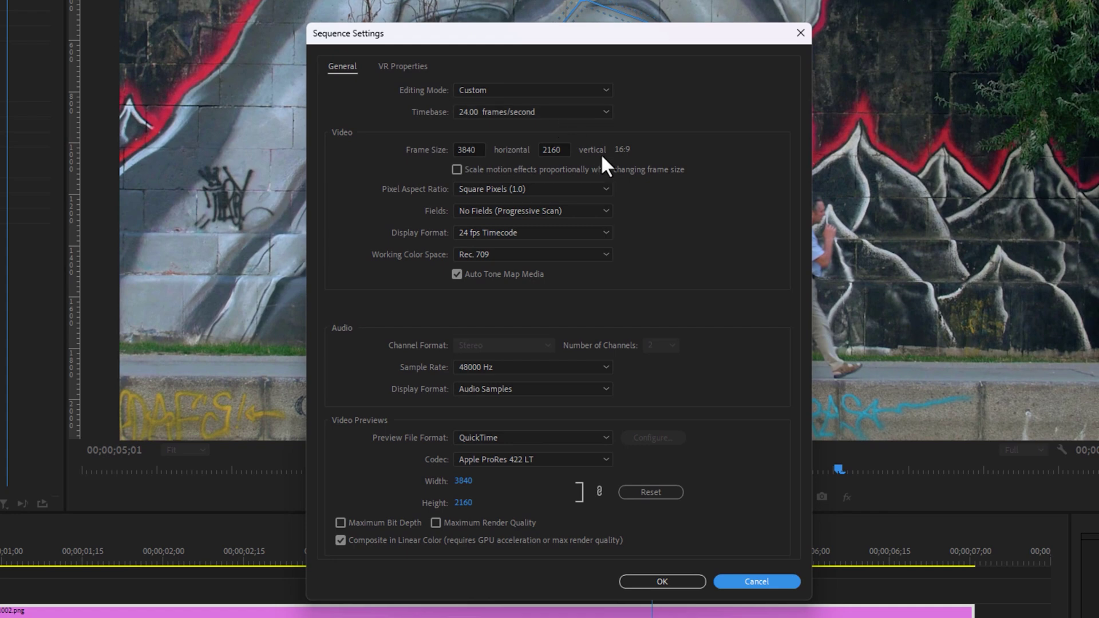
{"action": "left_click", "coordinate": [758, 579]}
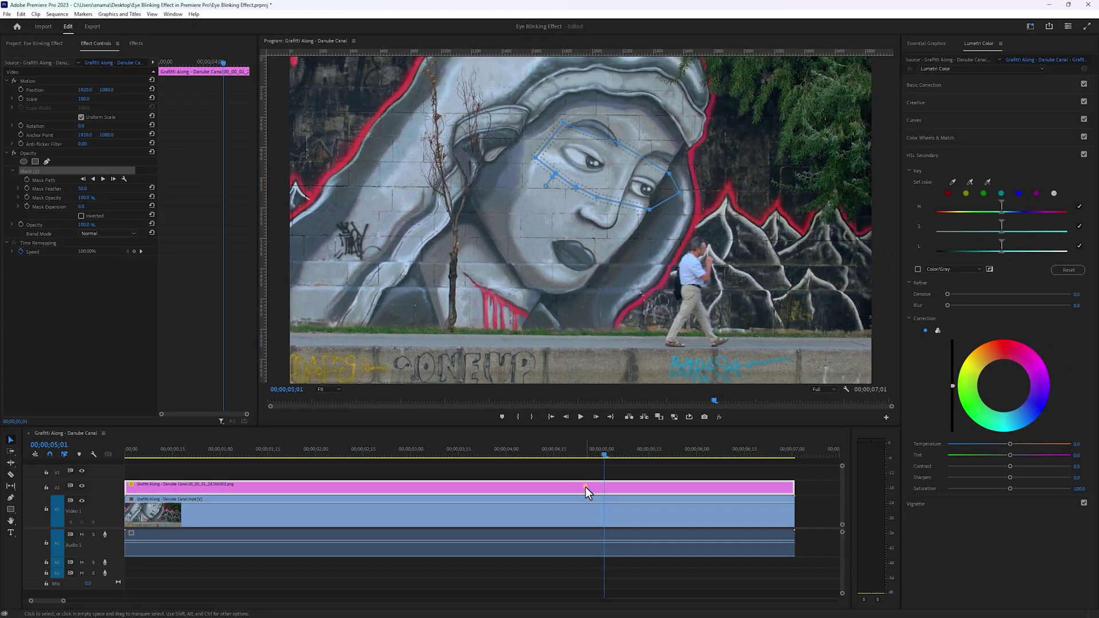
Step: Open the pink V2 still clip in Adobe Photoshop for editing
{"action": "right_click", "coordinate": [619, 613]}
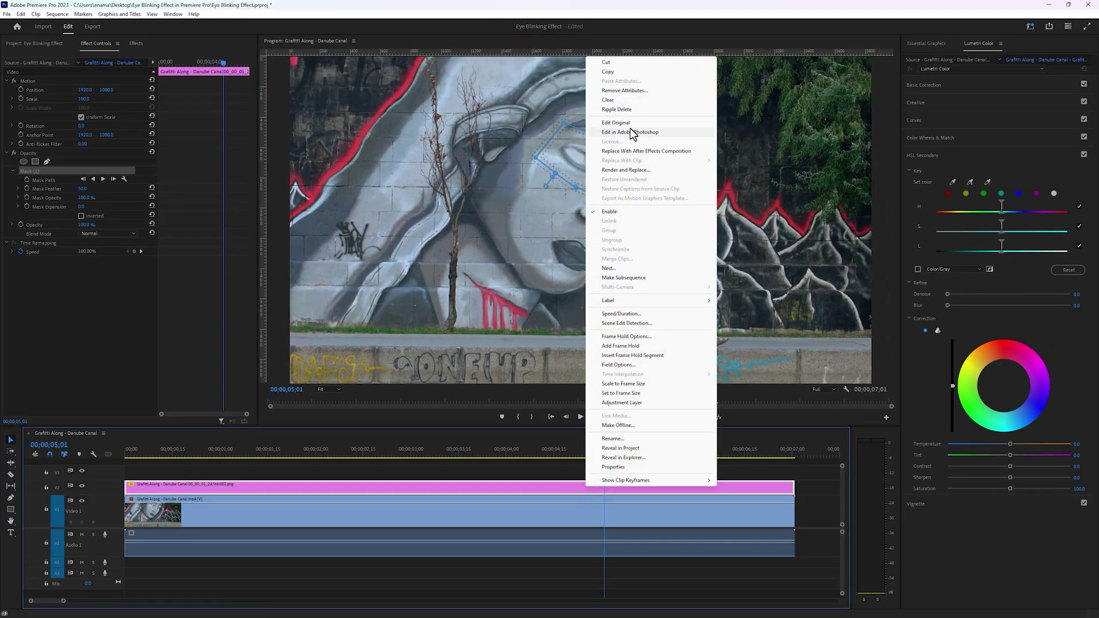
{"action": "left_click", "coordinate": [686, 129]}
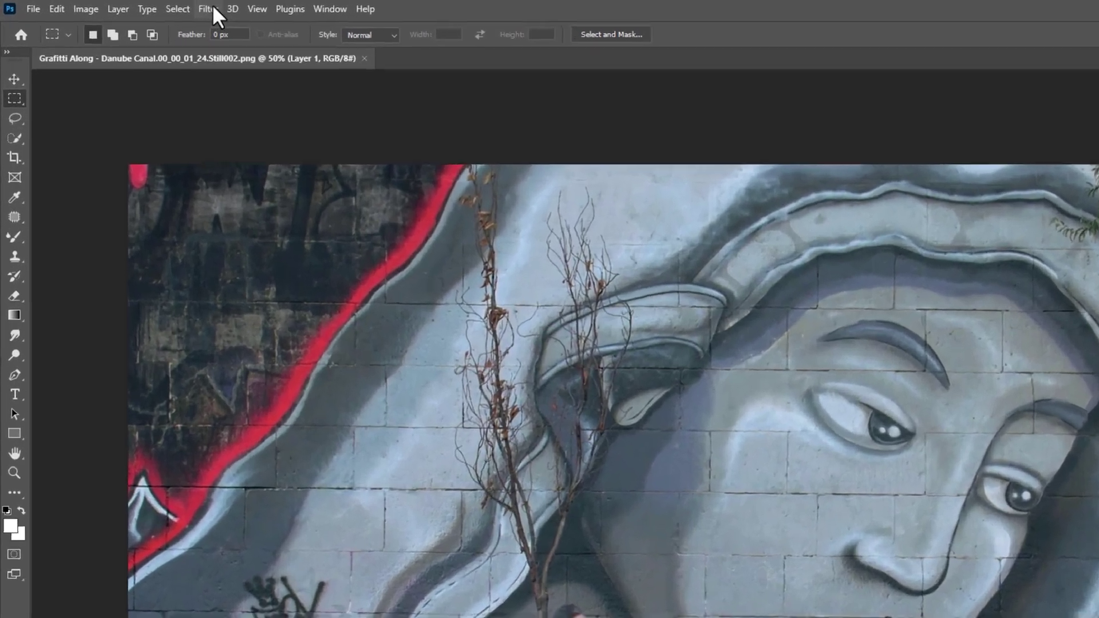
Step: Shrink and reshape both eyes with Liquify's Pucker tool, compare via Preview, and apply
{"action": "left_click", "coordinate": [121, 5]}
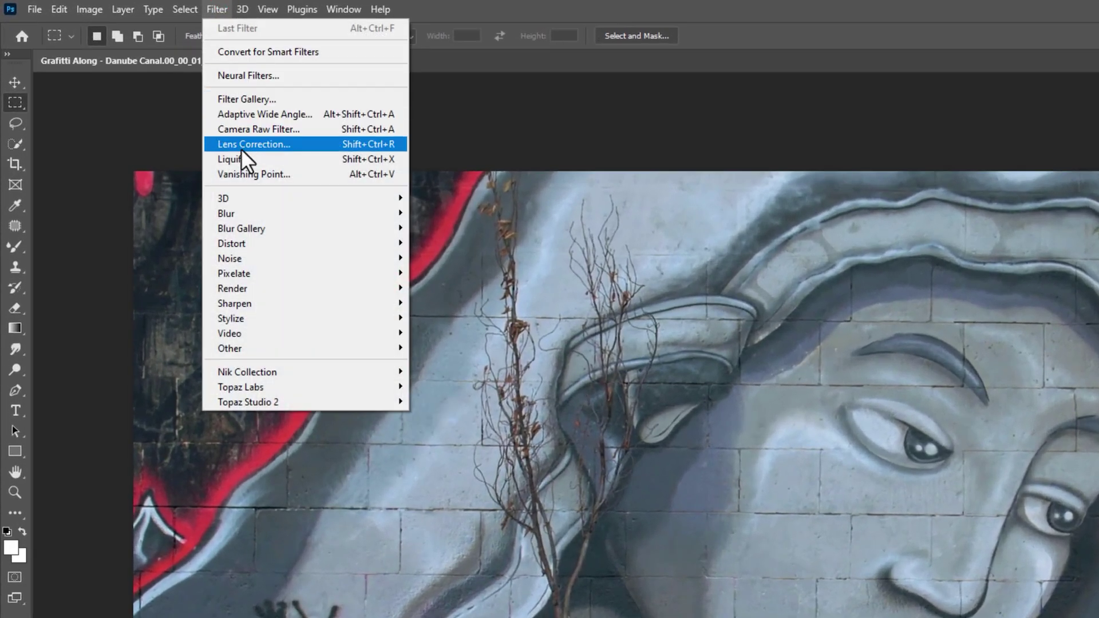
{"action": "left_click", "coordinate": [271, 160]}
{"action": "scroll", "coordinate": [256, 160], "scroll_direction": "up", "scroll_amount": 5}
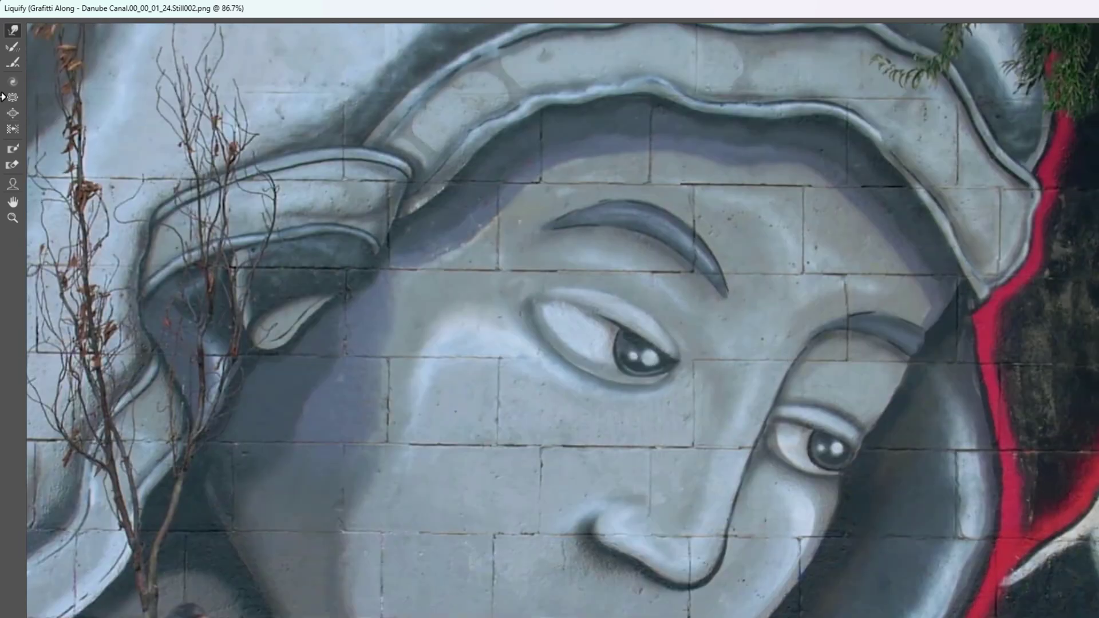
{"action": "left_click", "coordinate": [13, 98]}
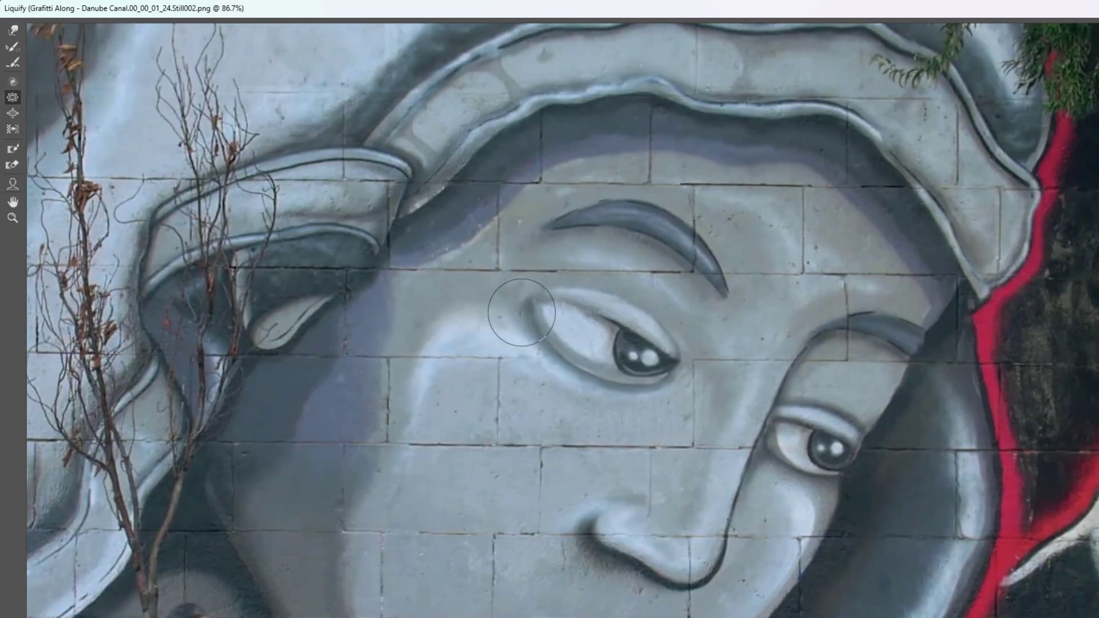
{"action": "mouse_move", "coordinate": [624, 348]}
{"action": "left_mouse_down"}
{"action": "mouse_move", "coordinate": [669, 368]}
{"action": "mouse_move", "coordinate": [609, 328]}
{"action": "left_mouse_up"}
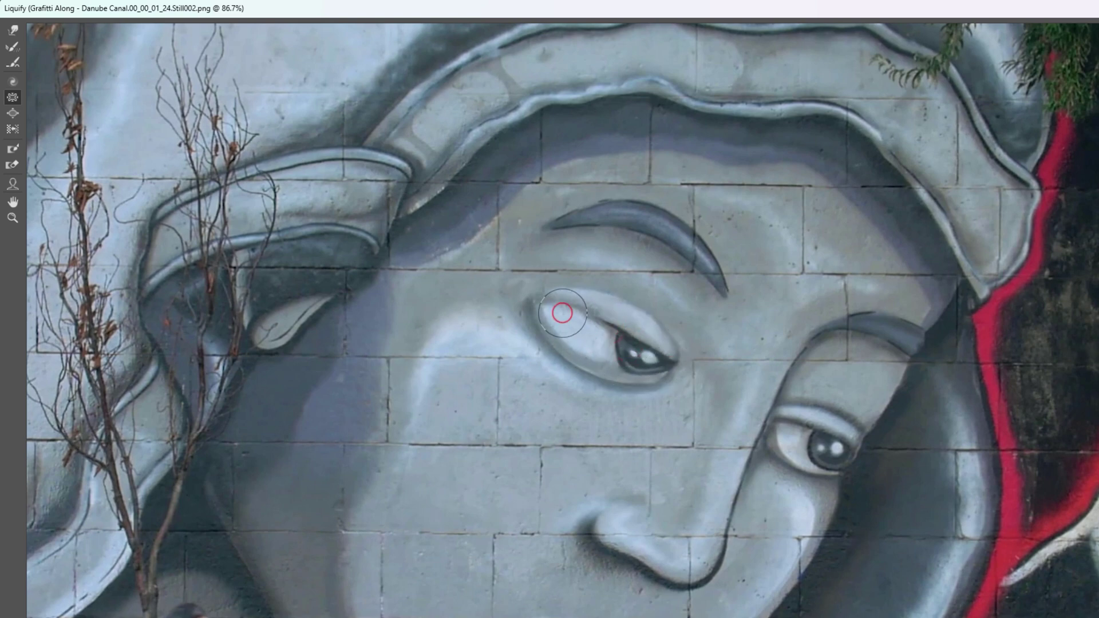
{"action": "mouse_move", "coordinate": [798, 435]}
{"action": "left_mouse_down"}
{"action": "mouse_move", "coordinate": [841, 452]}
{"action": "mouse_move", "coordinate": [798, 452]}
{"action": "mouse_move", "coordinate": [803, 466]}
{"action": "mouse_move", "coordinate": [796, 441]}
{"action": "left_mouse_up"}
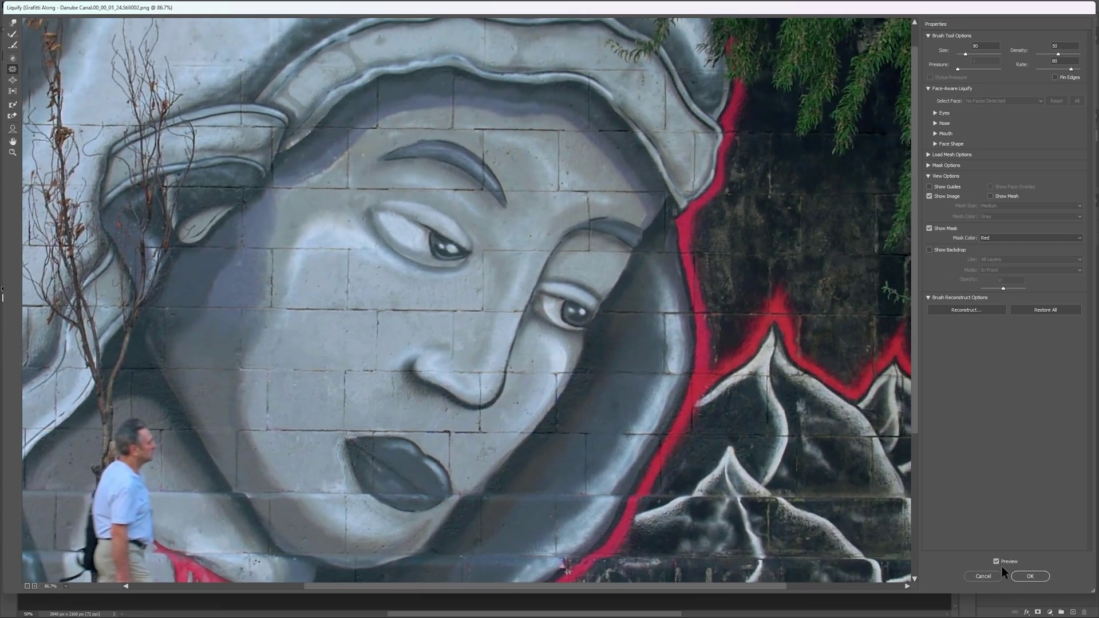
{"action": "left_click", "coordinate": [998, 562]}
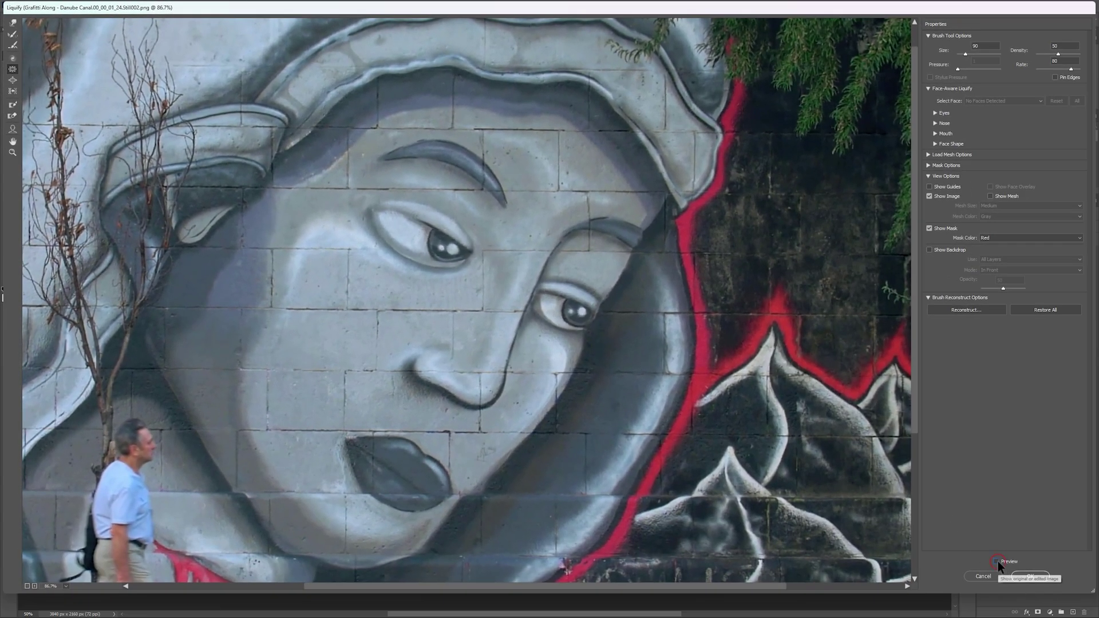
{"action": "left_click", "coordinate": [998, 562]}
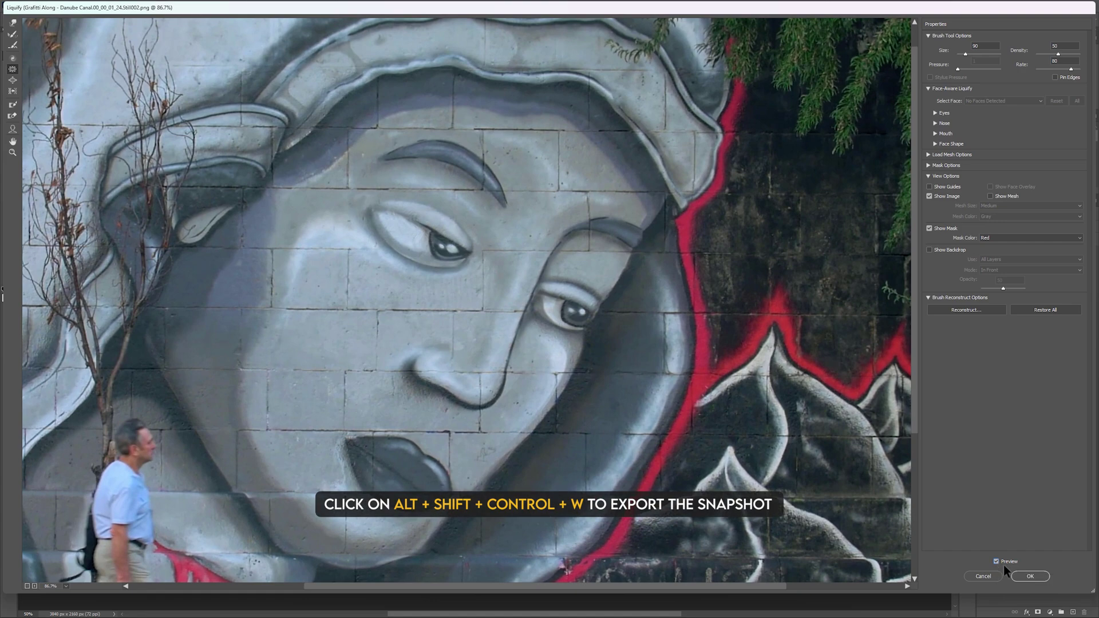
{"action": "left_click", "coordinate": [1023, 573]}
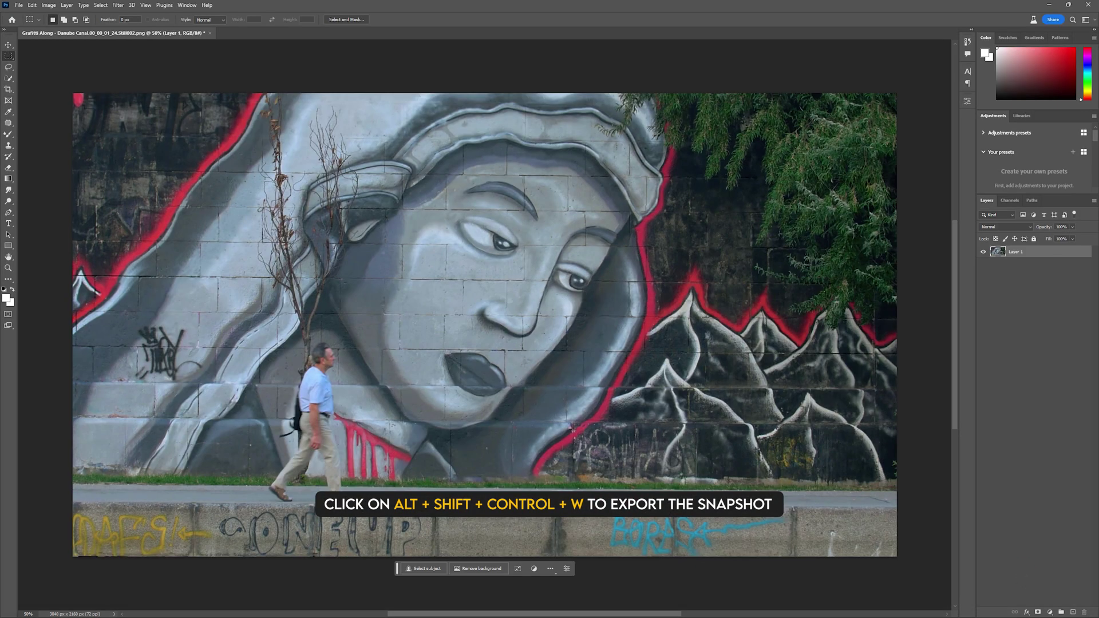
Step: Open Export As and set the format to JPG
{"action": "key", "text": "ctrl+alt+shift+w"}
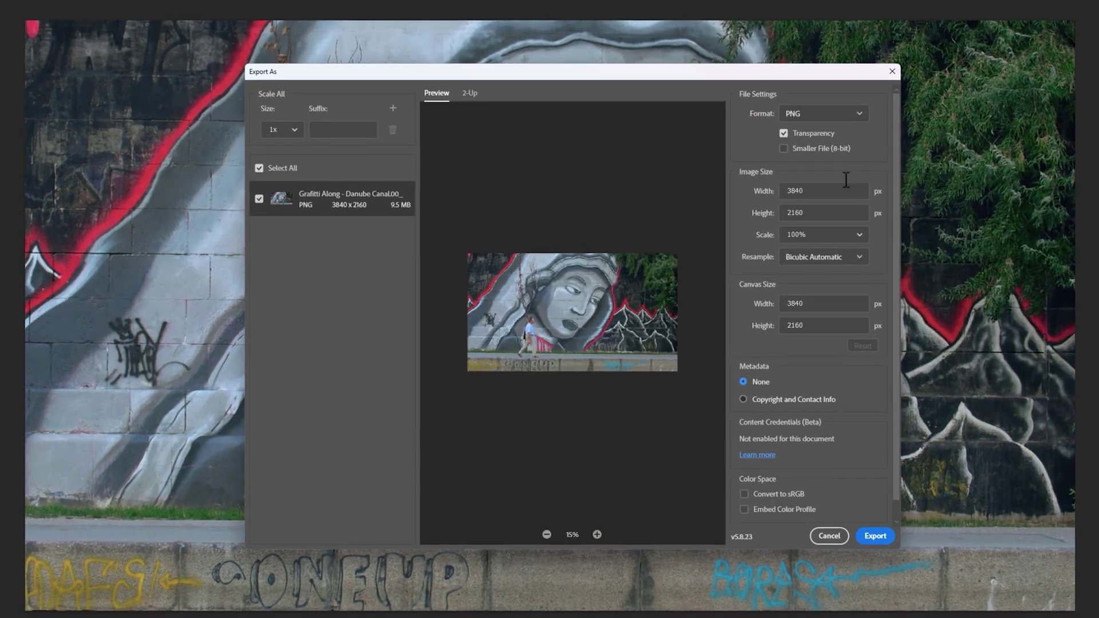
{"action": "left_click", "coordinate": [848, 113]}
{"action": "left_click", "coordinate": [832, 151]}
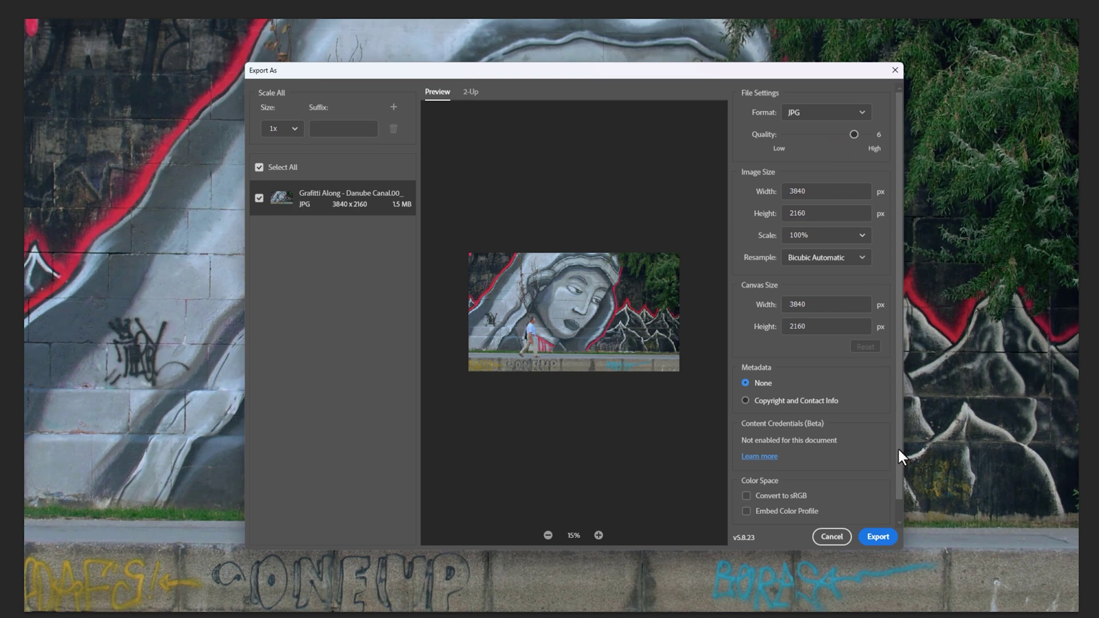
{"action": "left_click", "coordinate": [887, 543]}
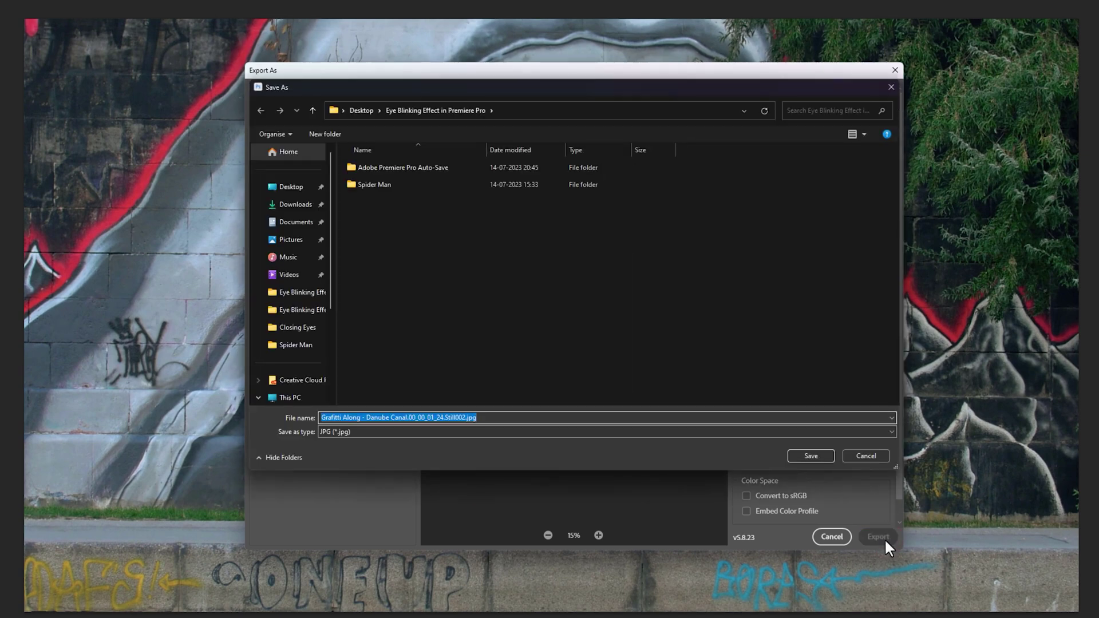
Step: Create a Closing Eyes folder and save the export there as 1.jpg
{"action": "right_click", "coordinate": [520, 296]}
{"action": "mouse_move", "coordinate": [562, 412]}
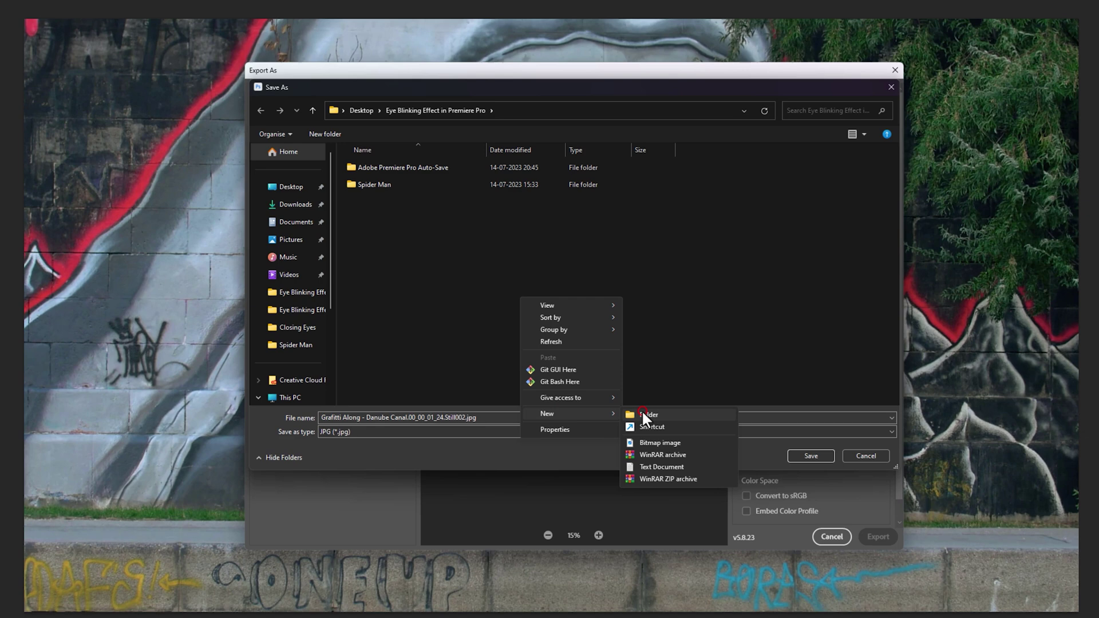
{"action": "left_click", "coordinate": [642, 411]}
{"action": "type", "text": "Closing Eyes"}
{"action": "key", "text": "Return"}
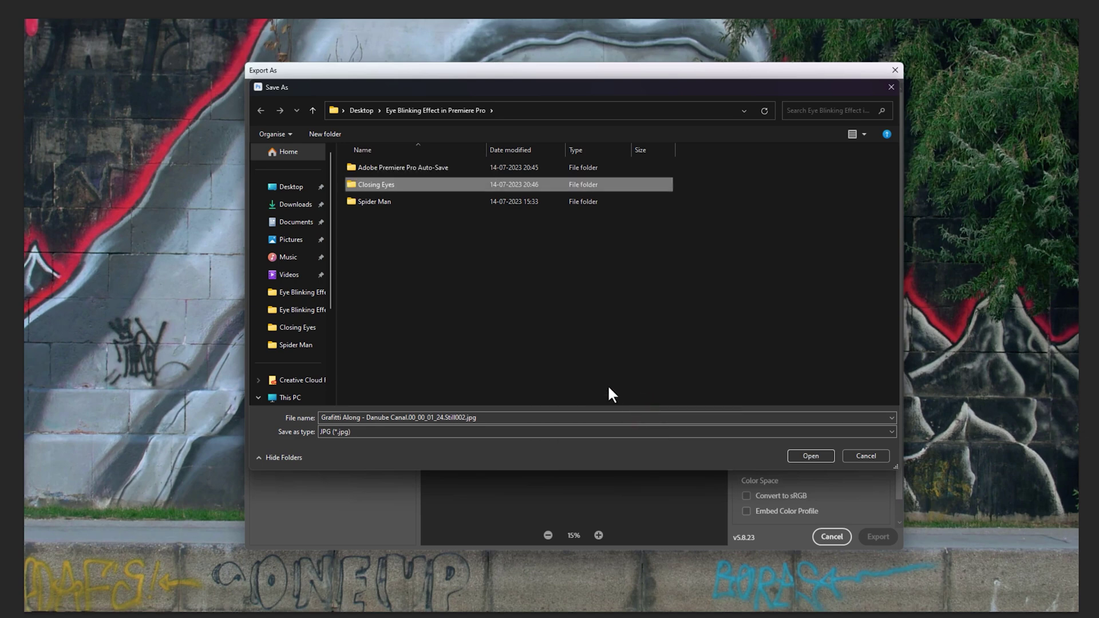
{"action": "double_click", "coordinate": [404, 184]}
{"action": "triple_click", "coordinate": [520, 417]}
{"action": "type", "text": "1"}
{"action": "key", "text": "Return"}
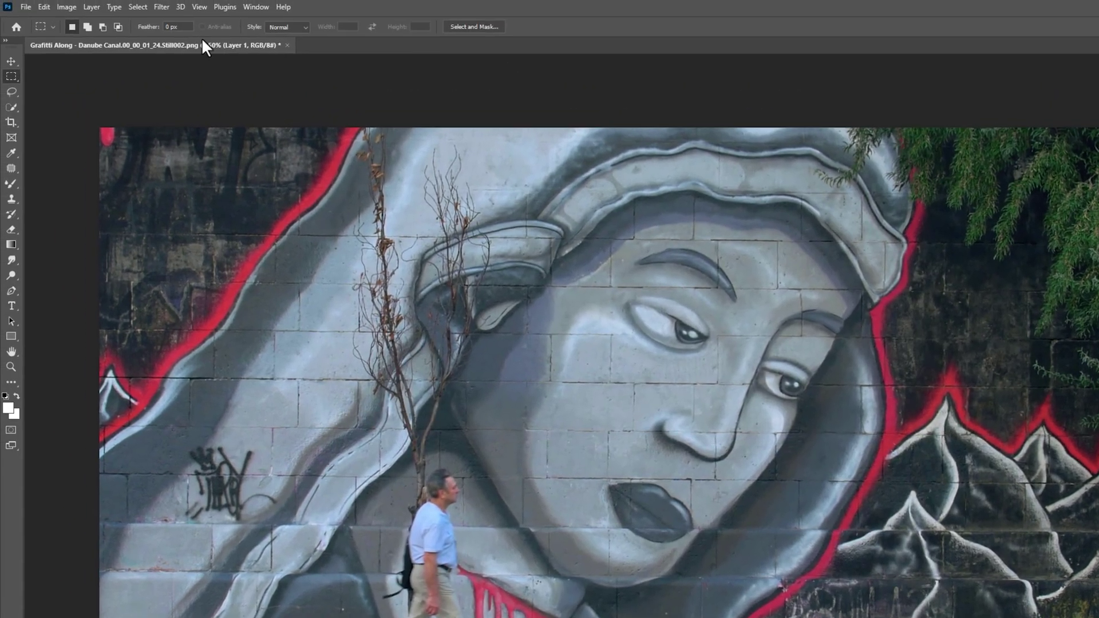
Step: Liquify the mural's eyelids partway down and export the frame as 2.jpg
{"action": "left_click", "coordinate": [161, 7]}
{"action": "left_click", "coordinate": [204, 119]}
{"action": "scroll", "coordinate": [667, 247], "scroll_direction": "up", "scroll_amount": 5}
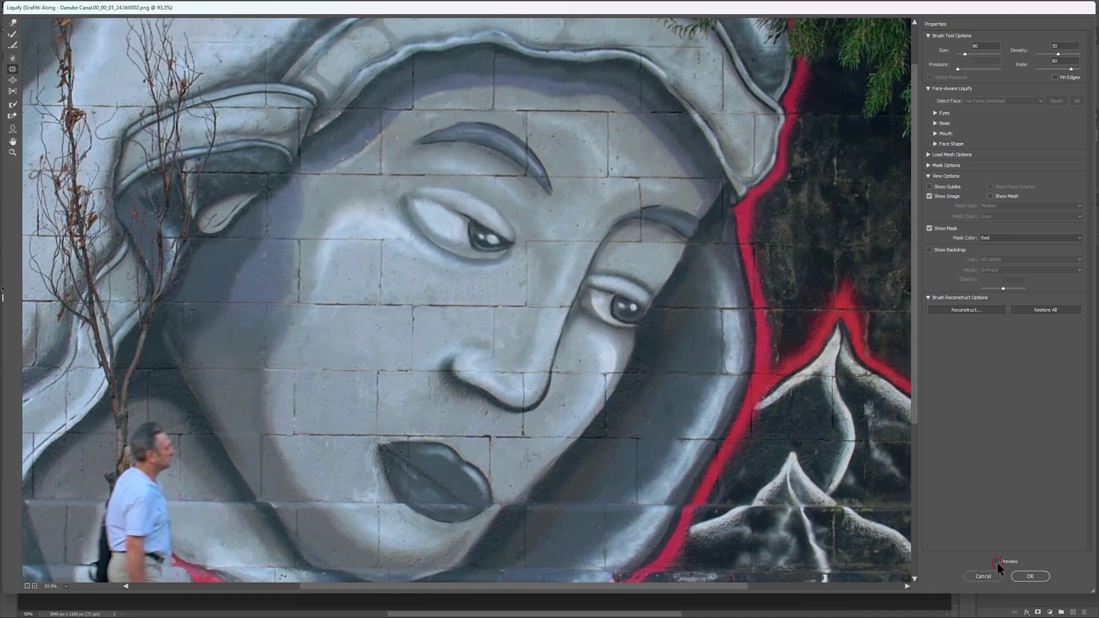
{"action": "left_click", "coordinate": [1025, 577]}
{"action": "key", "text": "ctrl+alt+shift+w"}
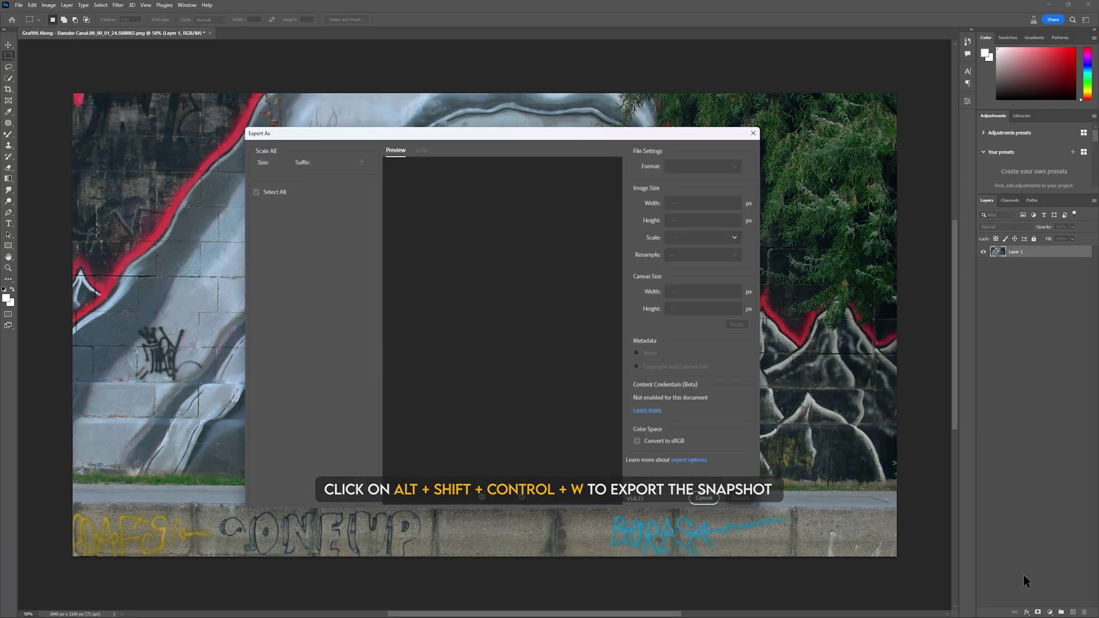
{"action": "left_click", "coordinate": [741, 498]}
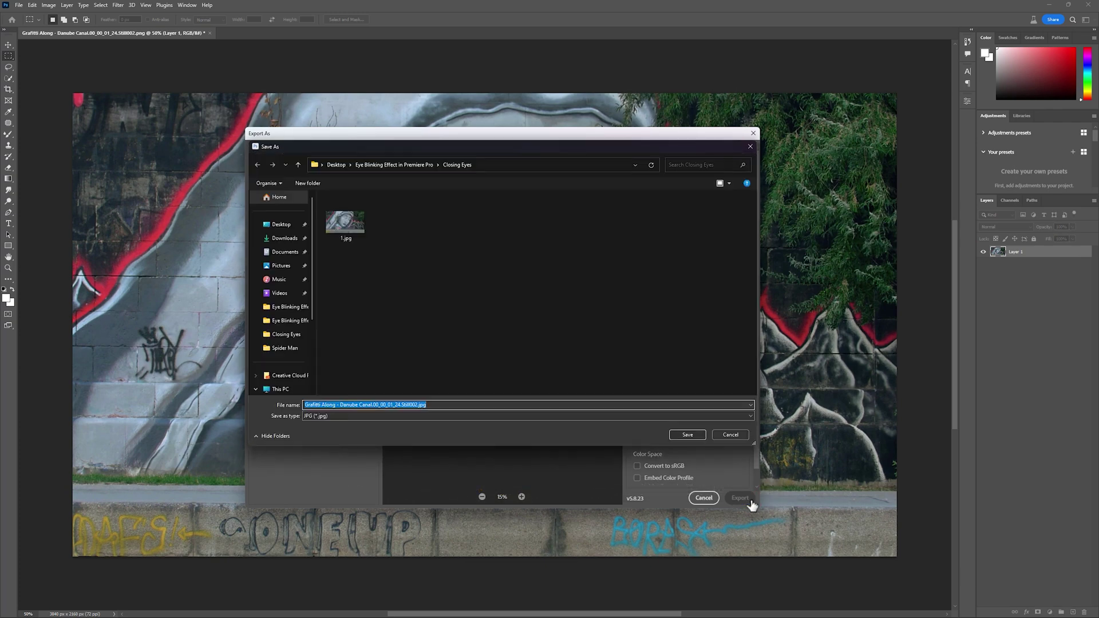
{"action": "type", "text": "2"}
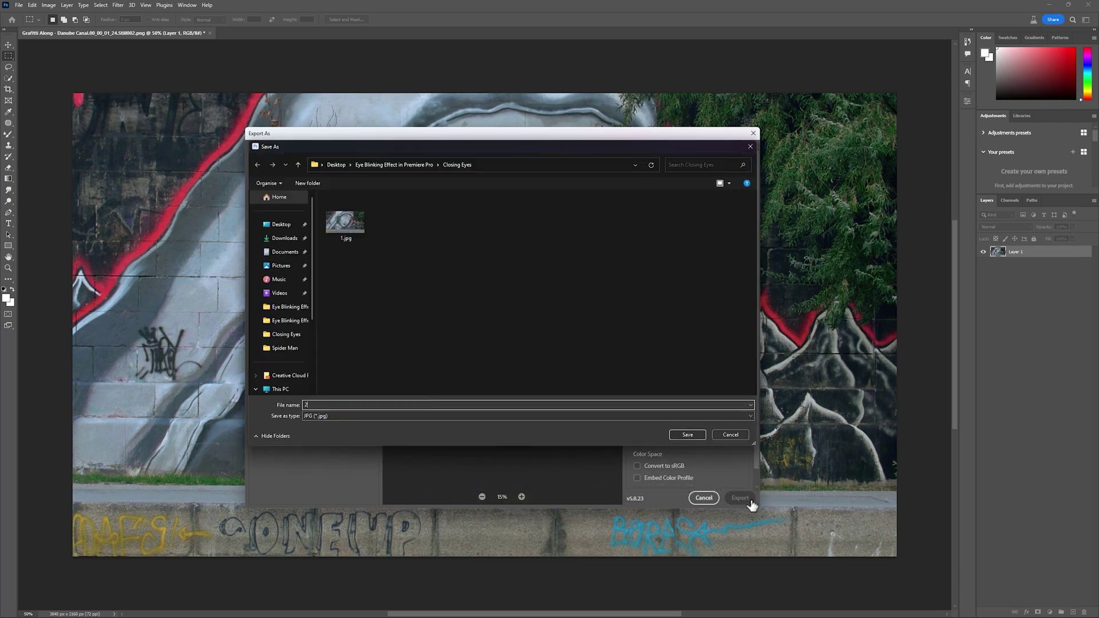
{"action": "key", "text": "Return"}
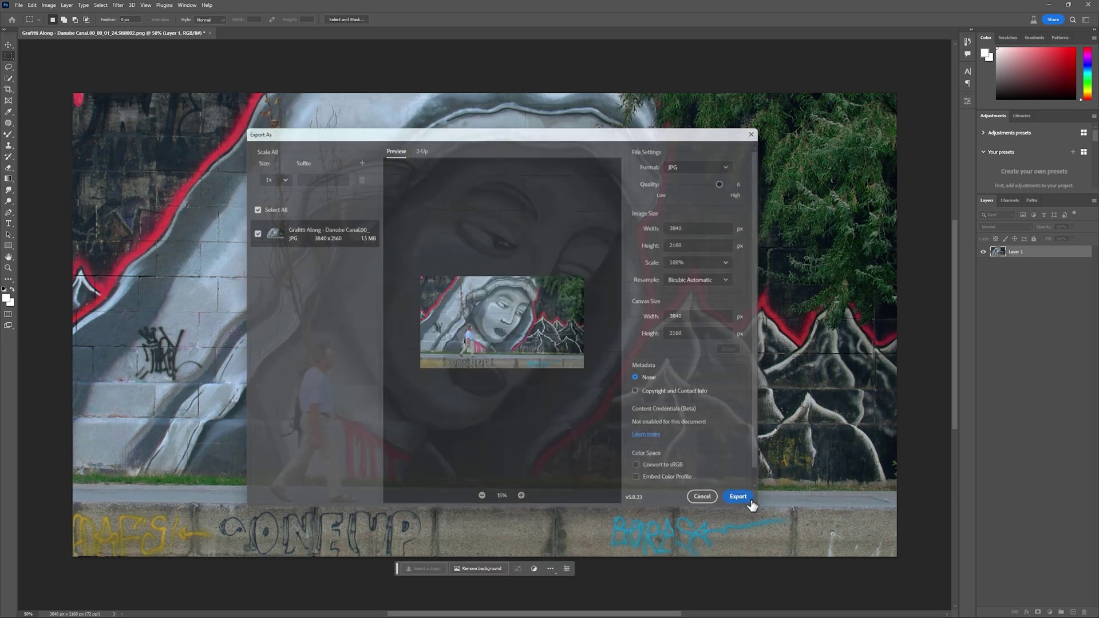
Step: Forward-warp both eyes' lids further shut in Liquify, using a smaller brush
{"action": "left_click", "coordinate": [118, 5]}
{"action": "left_click", "coordinate": [137, 96]}
{"action": "scroll", "coordinate": [428, 258], "scroll_direction": "up", "scroll_amount": 3}
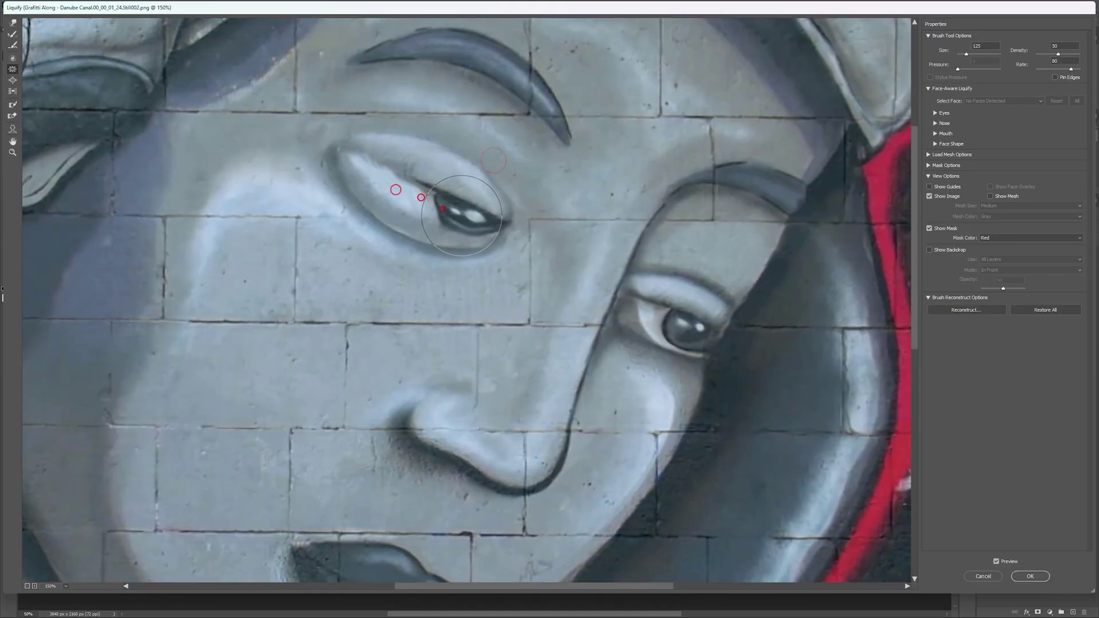
{"action": "key", "text": "w"}
{"action": "left_click_drag", "start_coordinate": [658, 338], "coordinate": [695, 355]}
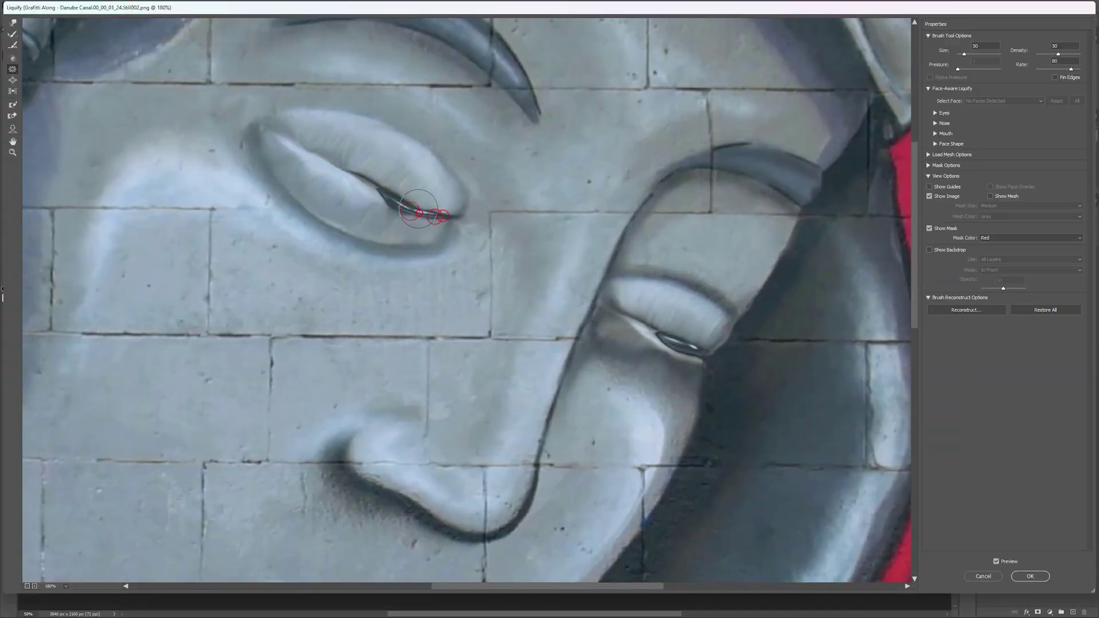
{"action": "mouse_move", "coordinate": [434, 213]}
{"action": "left_mouse_down"}
{"action": "mouse_move", "coordinate": [339, 167]}
{"action": "mouse_move", "coordinate": [452, 213]}
{"action": "left_mouse_up"}
{"action": "mouse_move", "coordinate": [615, 311]}
{"action": "left_mouse_down"}
{"action": "mouse_move", "coordinate": [685, 345]}
{"action": "mouse_move", "coordinate": [614, 306]}
{"action": "mouse_move", "coordinate": [701, 356]}
{"action": "left_mouse_up"}
{"action": "key", "text": "bracketleft"}
{"action": "key", "text": "bracketleft"}
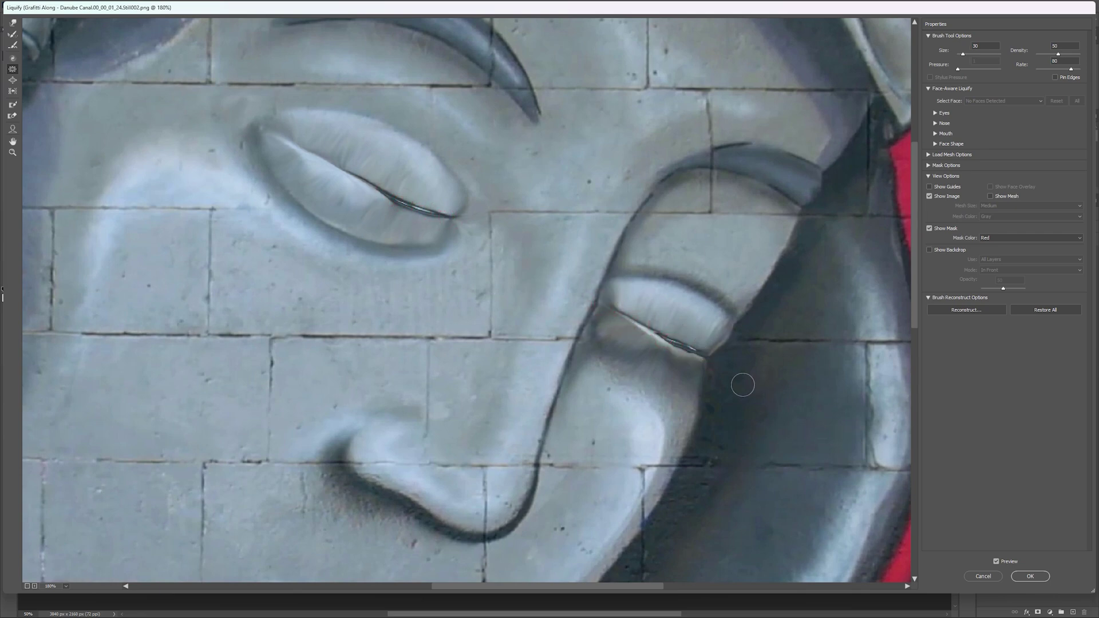
Step: Compare against the original, apply the closed-eye liquify and export the frame into Closing Eyes
{"action": "left_click", "coordinate": [998, 563]}
{"action": "left_click", "coordinate": [999, 562]}
{"action": "left_click", "coordinate": [1024, 576]}
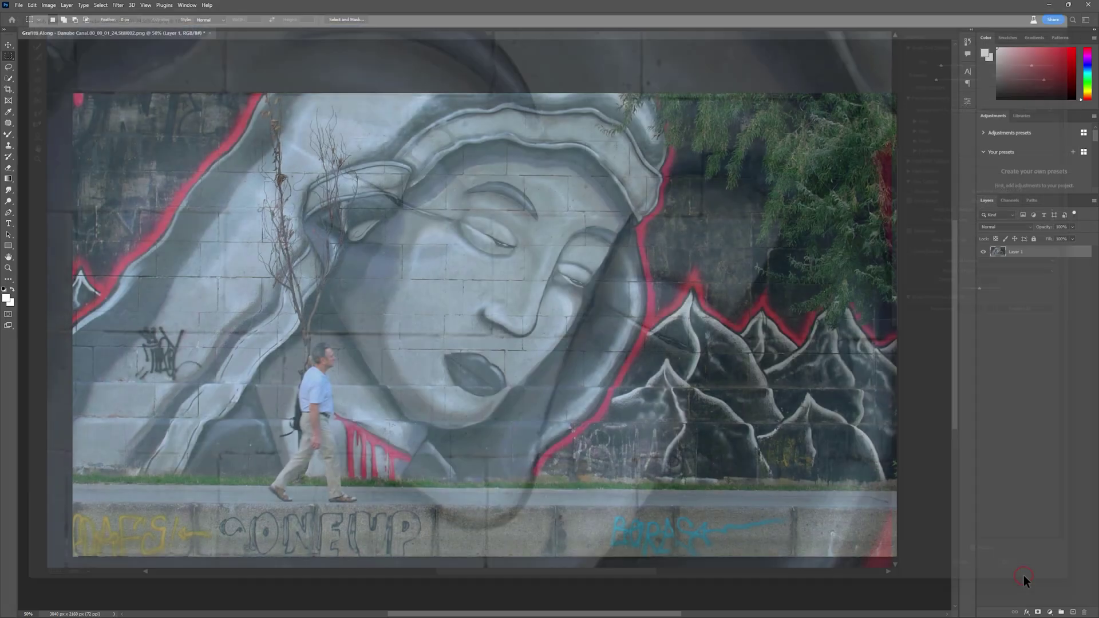
{"action": "key", "text": "ctrl+alt+shift+w"}
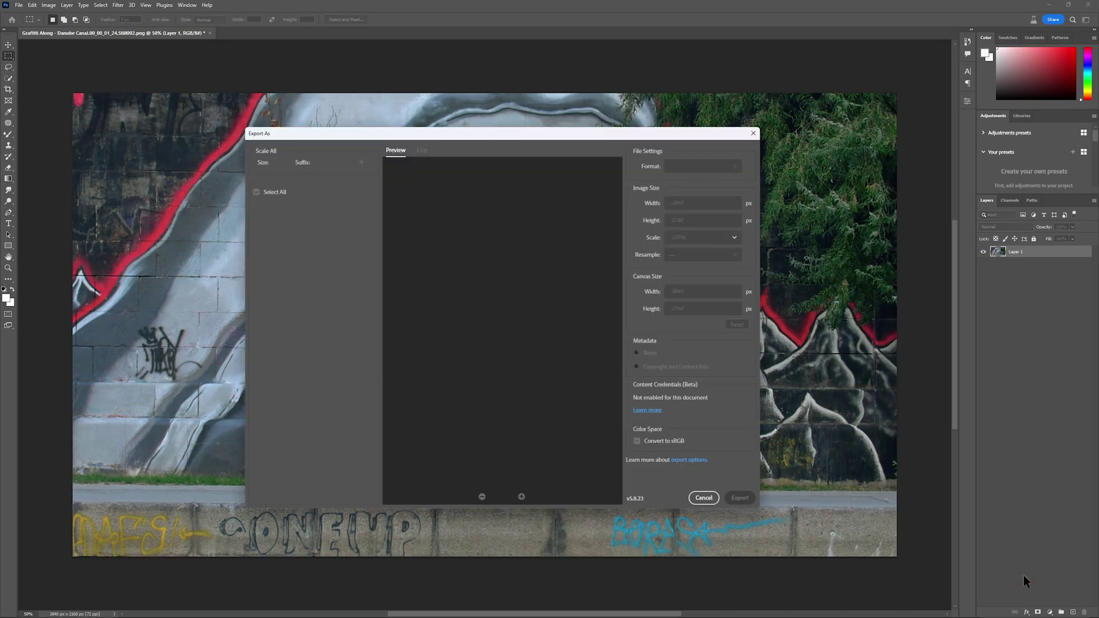
{"action": "left_click", "coordinate": [740, 499]}
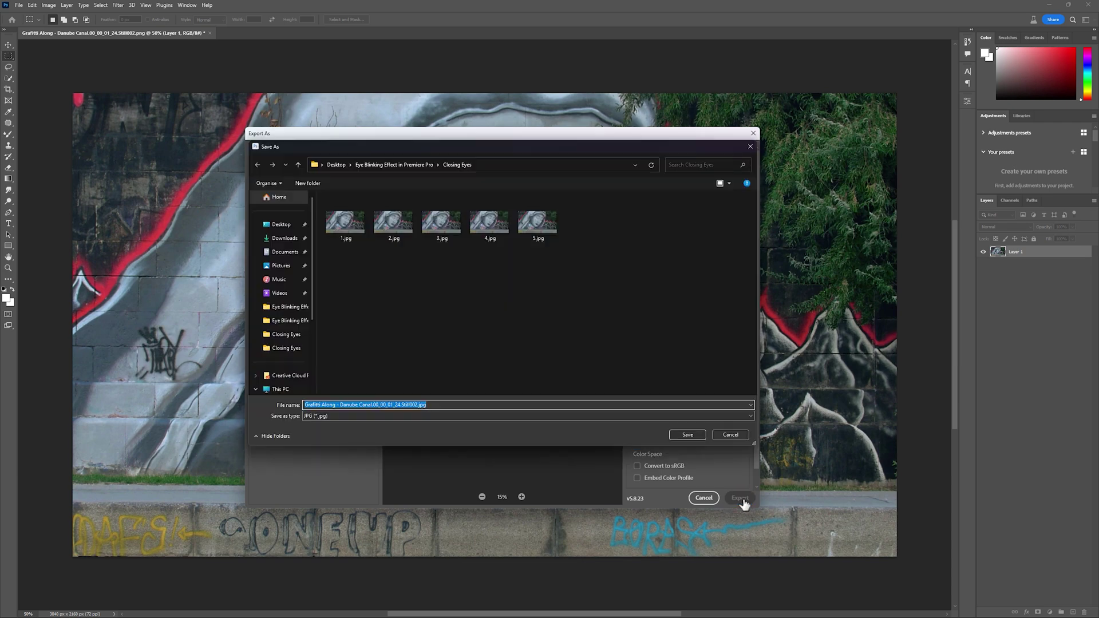
{"action": "left_click", "coordinate": [696, 438]}
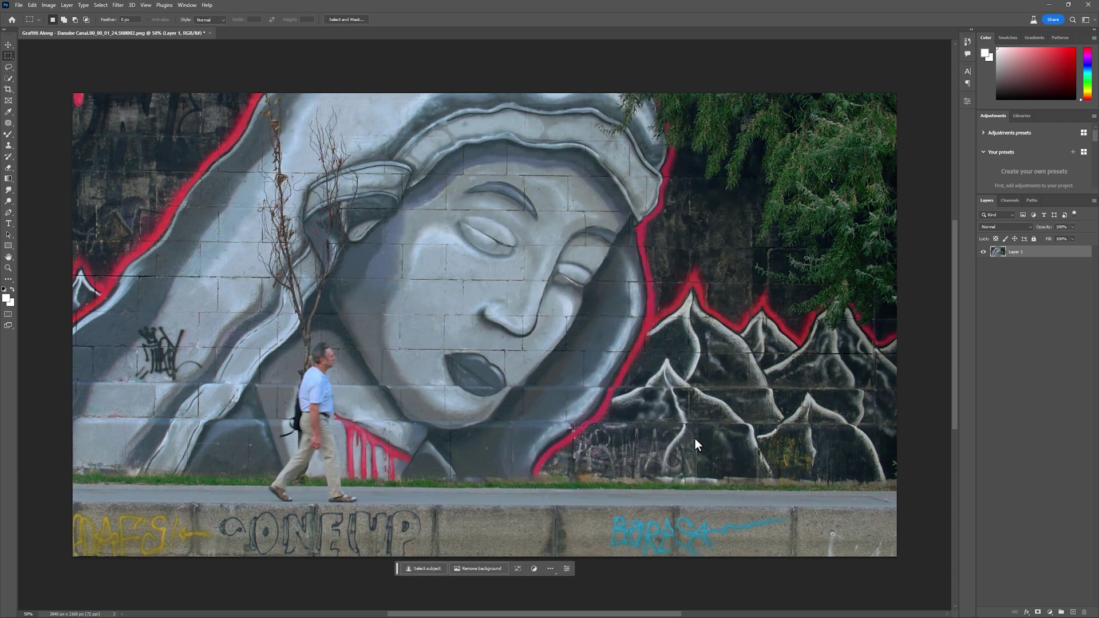
Step: Import Closing Eyes' 1.jpg as an image sequence and place it on track V3
{"action": "left_click", "coordinate": [1050, 6]}
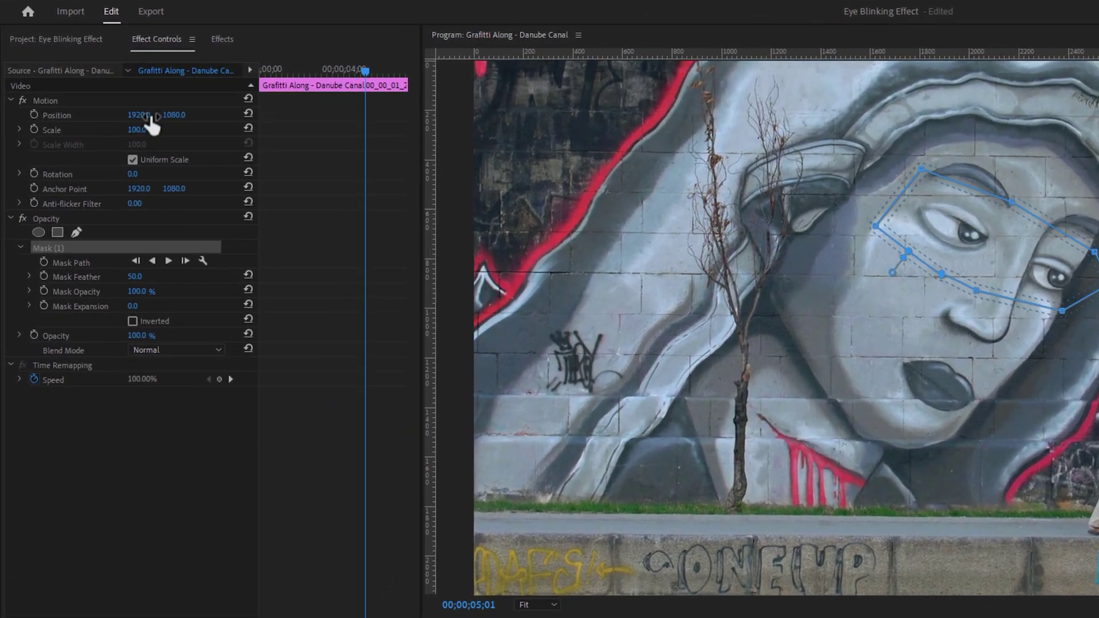
{"action": "left_click", "coordinate": [88, 39]}
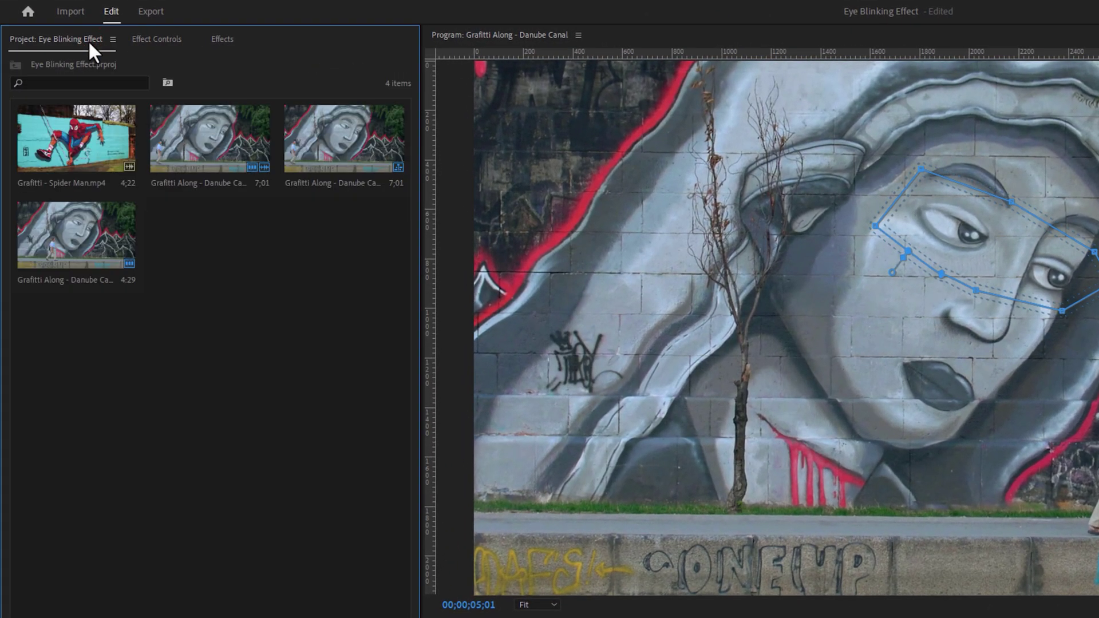
{"action": "left_click", "coordinate": [244, 379]}
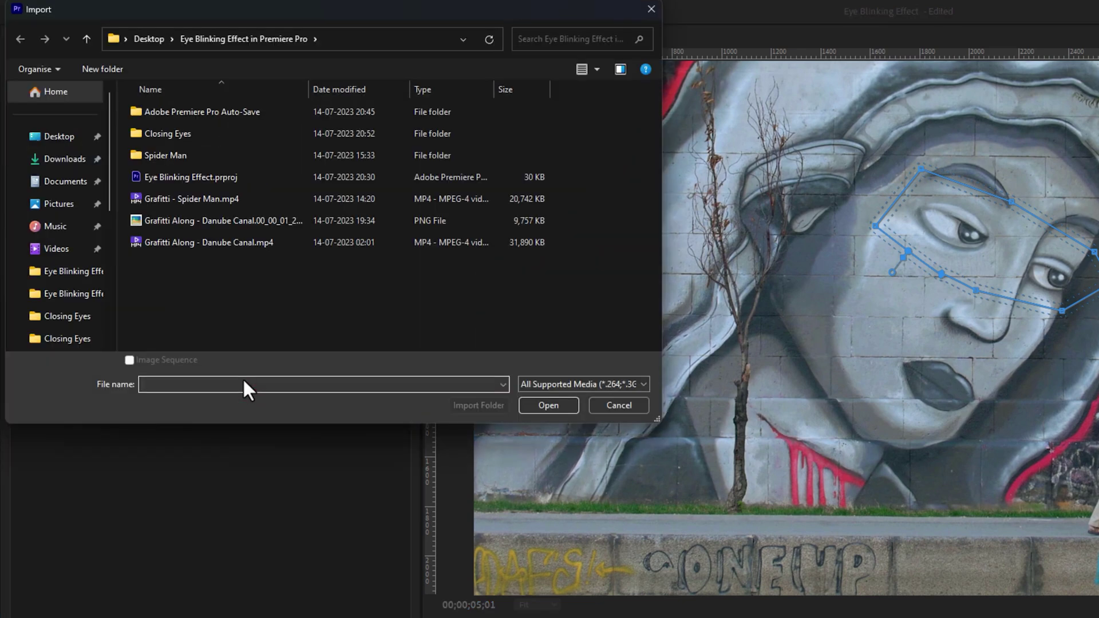
{"action": "double_click", "coordinate": [228, 133]}
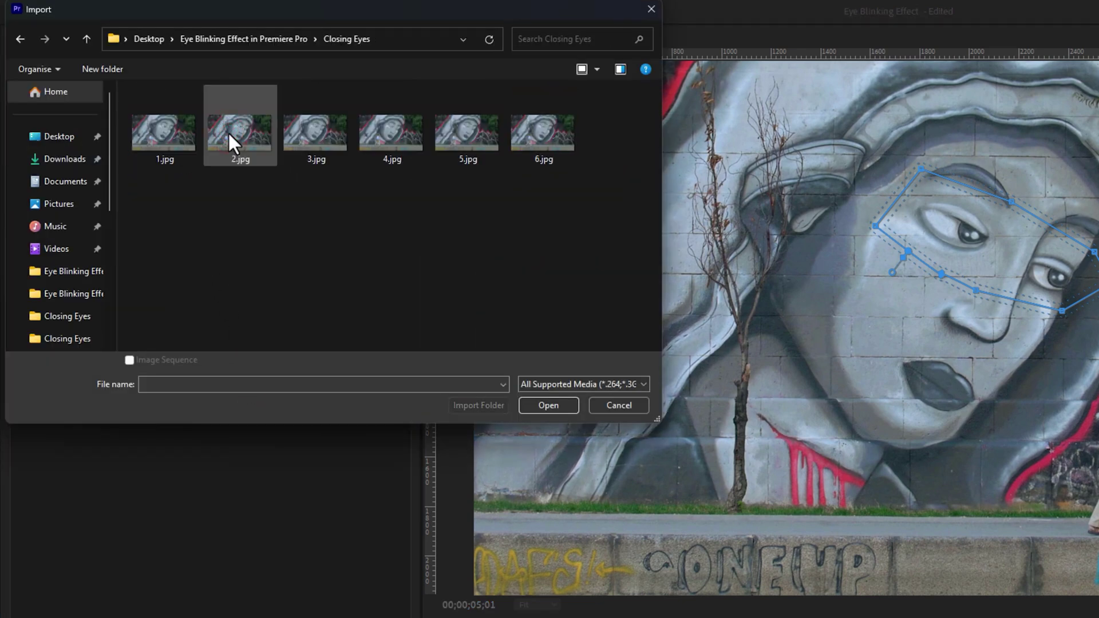
{"action": "left_click", "coordinate": [163, 157]}
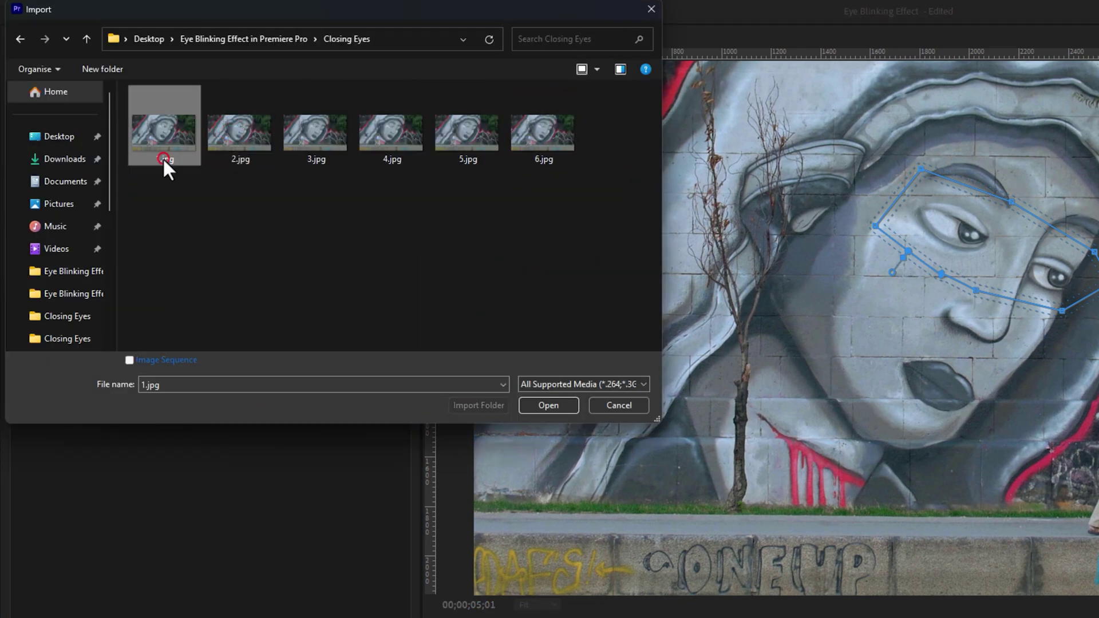
{"action": "left_click", "coordinate": [129, 360]}
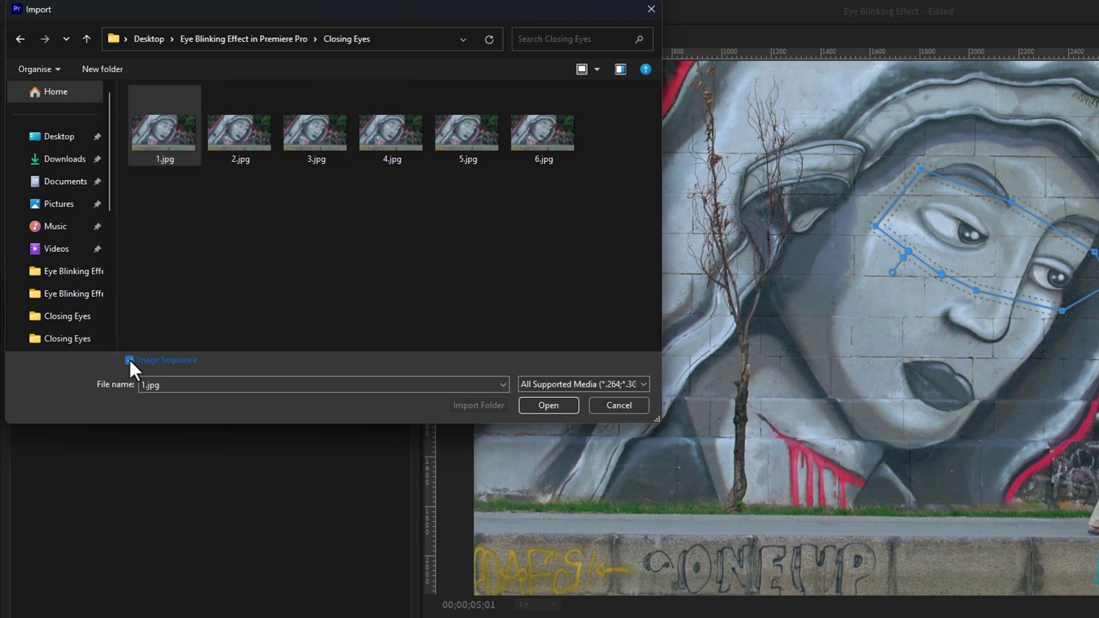
{"action": "left_click", "coordinate": [548, 406]}
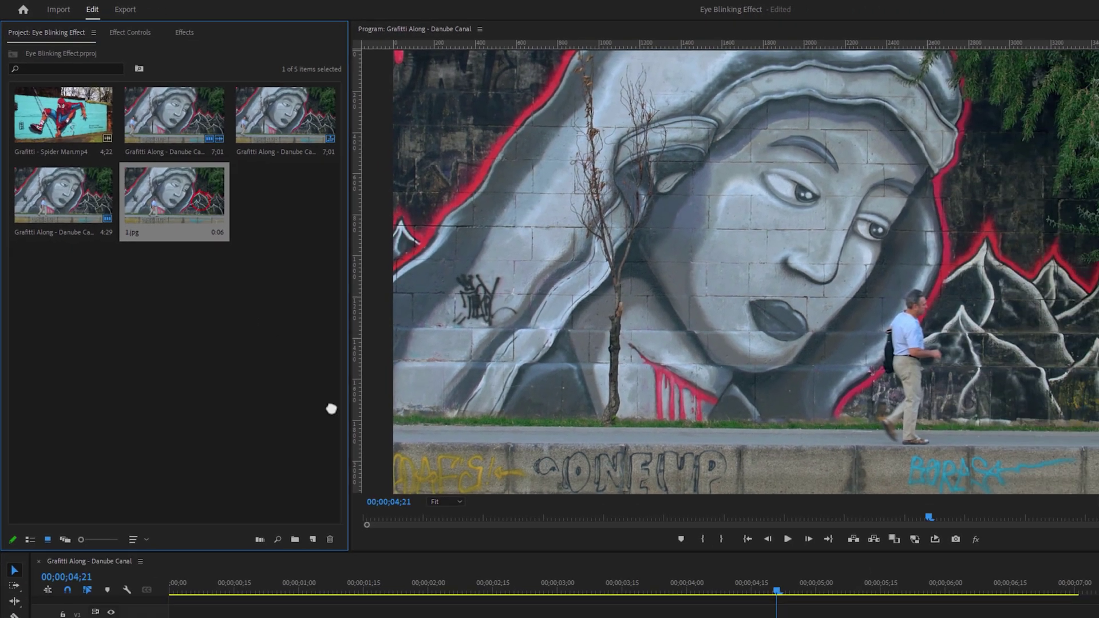
{"action": "left_click_drag", "start_coordinate": [209, 240], "coordinate": [513, 617]}
Step: Draw a closed pen opacity mask around the eyes on the V3 closed-eye clip
{"action": "mouse_move", "coordinate": [379, 531]}
{"action": "left_mouse_down"}
{"action": "mouse_move", "coordinate": [396, 534]}
{"action": "mouse_move", "coordinate": [376, 535]}
{"action": "left_mouse_up"}
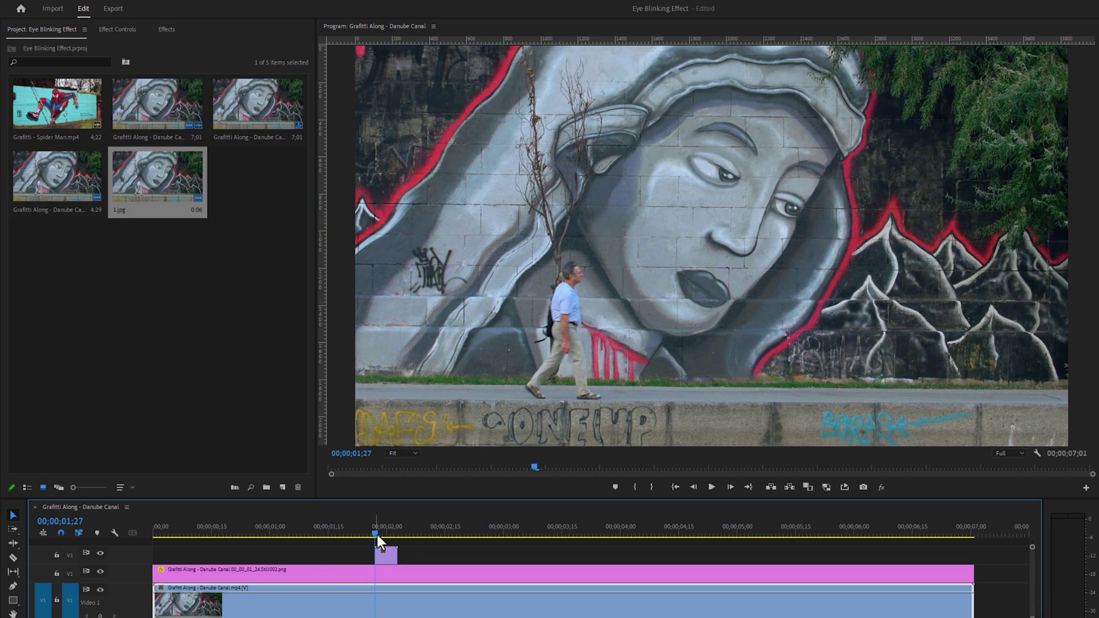
{"action": "left_click", "coordinate": [388, 556]}
{"action": "left_click", "coordinate": [126, 34]}
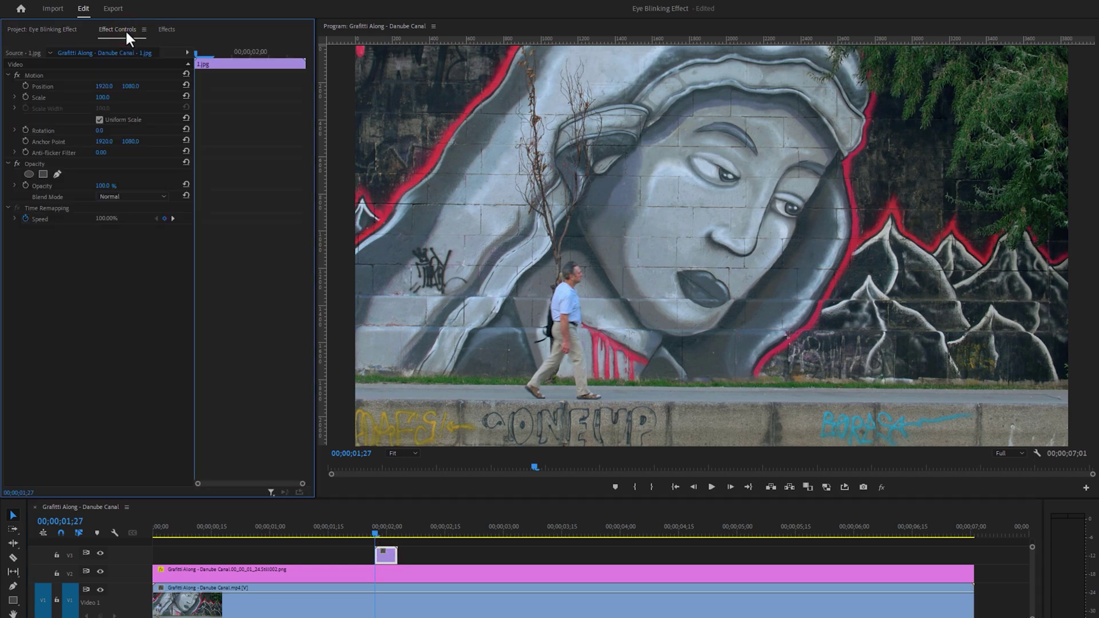
{"action": "left_click", "coordinate": [57, 174]}
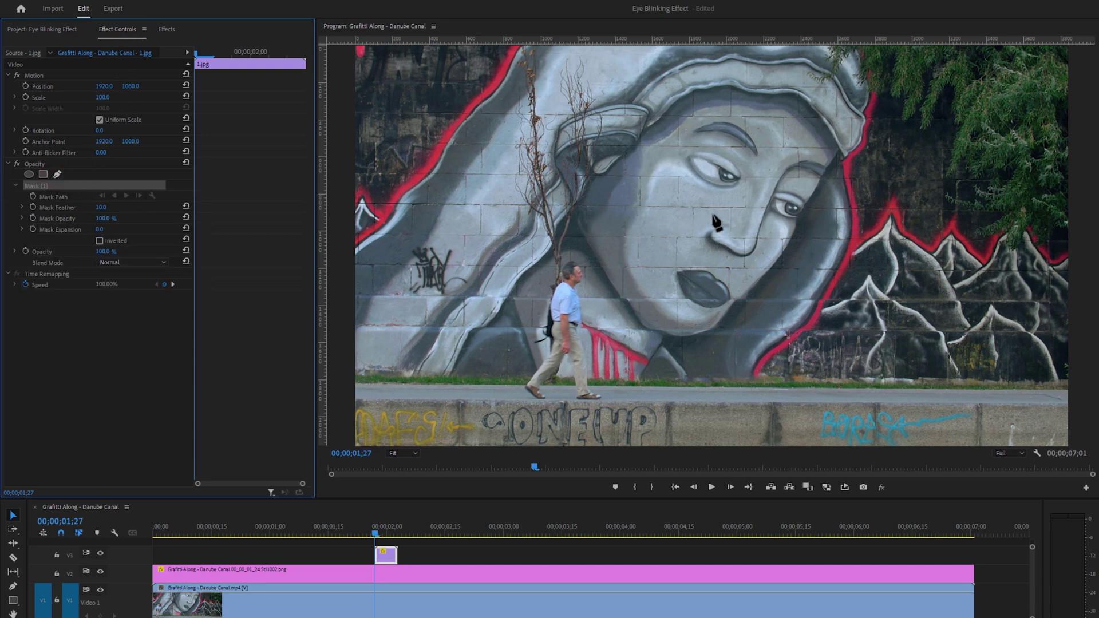
{"action": "left_click", "coordinate": [729, 203]}
{"action": "left_click", "coordinate": [673, 180]}
{"action": "left_click", "coordinate": [677, 131]}
{"action": "left_click", "coordinate": [746, 135]}
{"action": "left_click", "coordinate": [774, 157]}
{"action": "left_click", "coordinate": [818, 180]}
{"action": "left_click", "coordinate": [826, 214]}
{"action": "left_click", "coordinate": [808, 235]}
{"action": "left_click", "coordinate": [776, 227]}
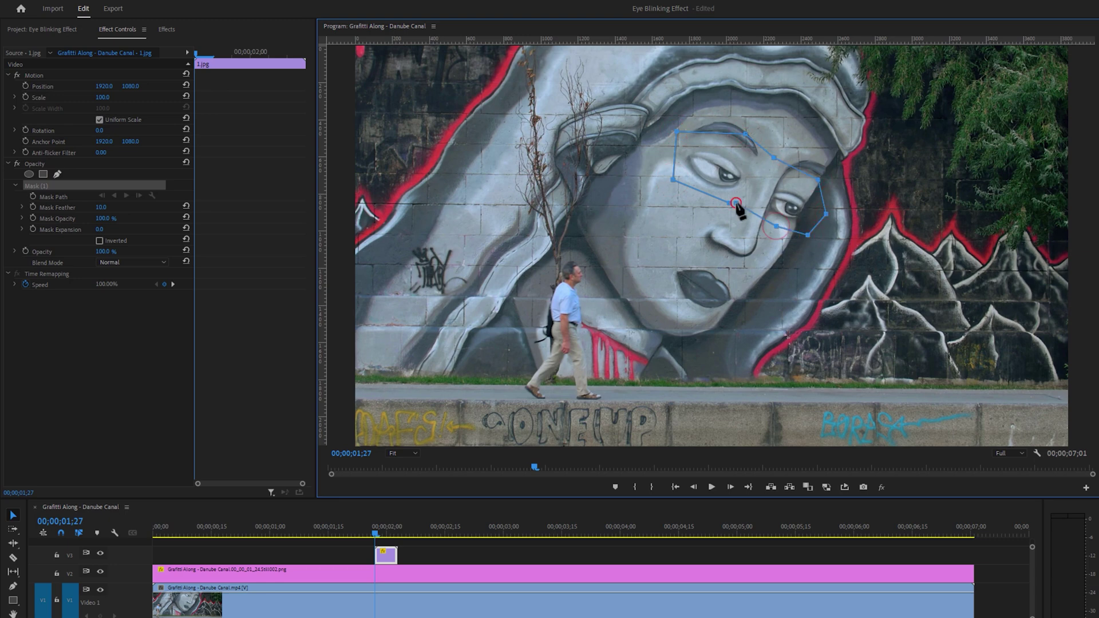
{"action": "left_click", "coordinate": [729, 203]}
Step: Set the mask feather to 50
{"action": "left_click", "coordinate": [112, 209]}
{"action": "type", "text": "50"}
{"action": "key", "text": "Return"}
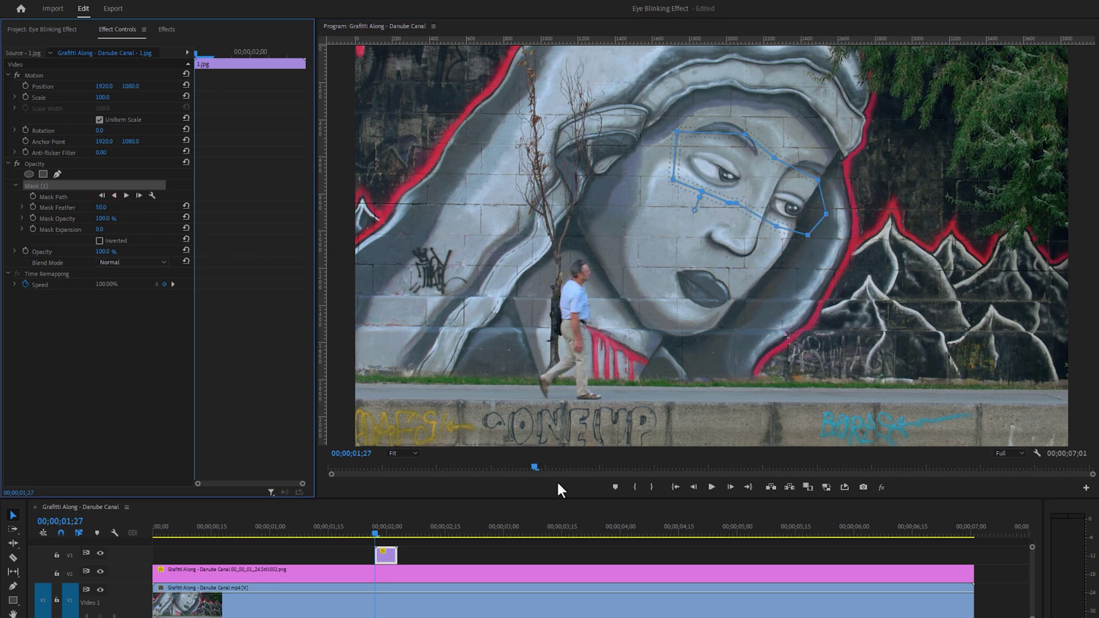
Step: Preview the masked result and Alt-drag a copy of the clip right after it
{"action": "left_click", "coordinate": [711, 488]}
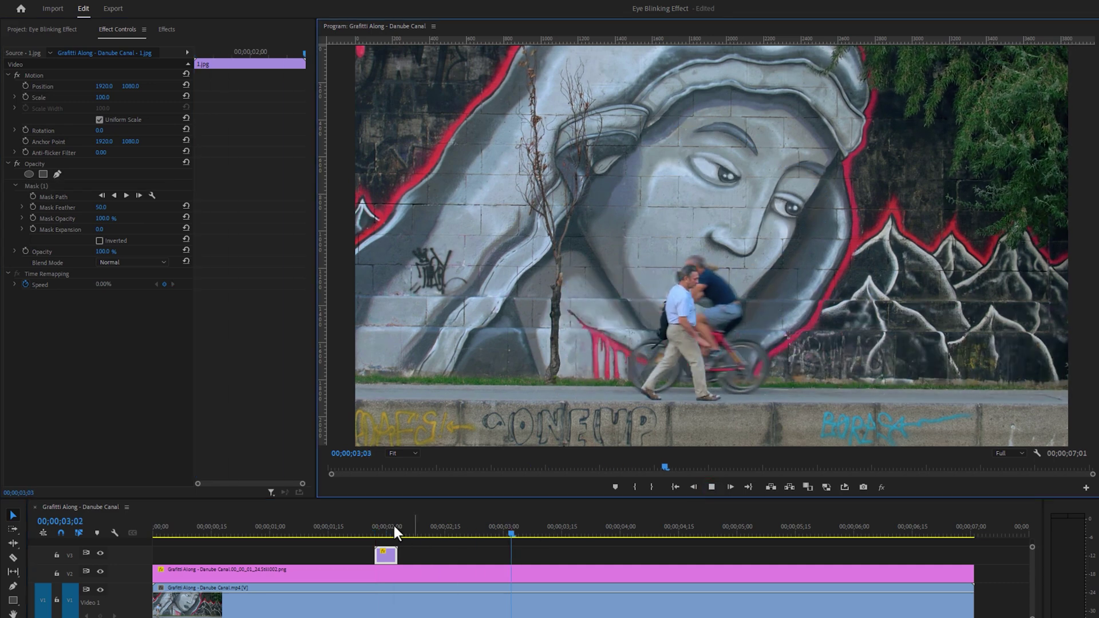
{"action": "left_click", "coordinate": [378, 527]}
{"action": "left_click_drag", "start_coordinate": [376, 528], "coordinate": [401, 528]}
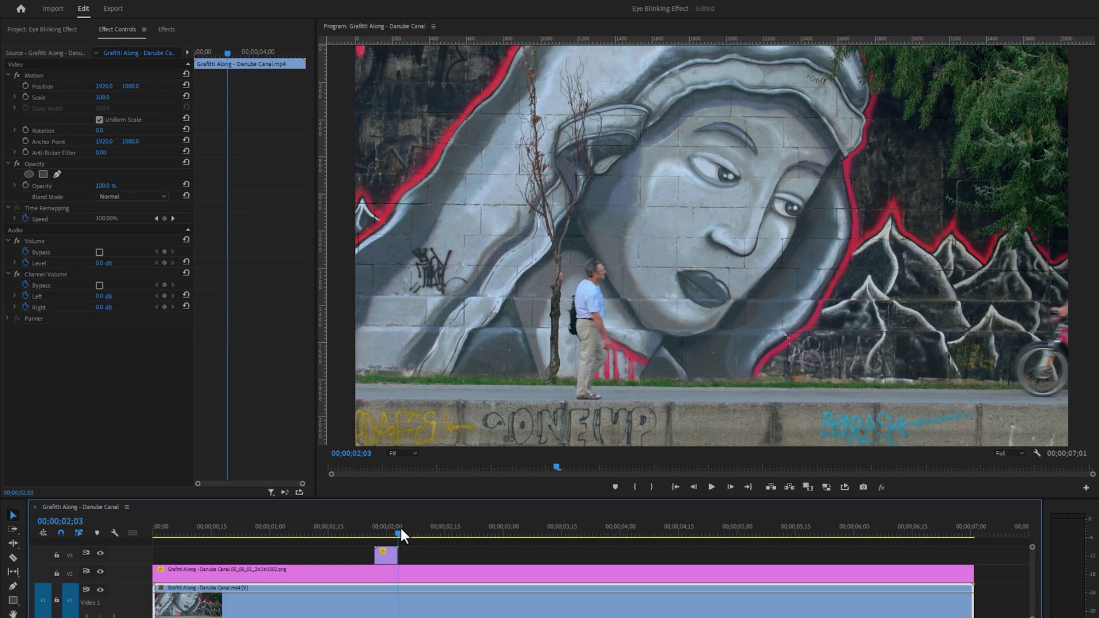
{"action": "left_click_drag", "start_coordinate": [383, 556], "coordinate": [405, 557]}
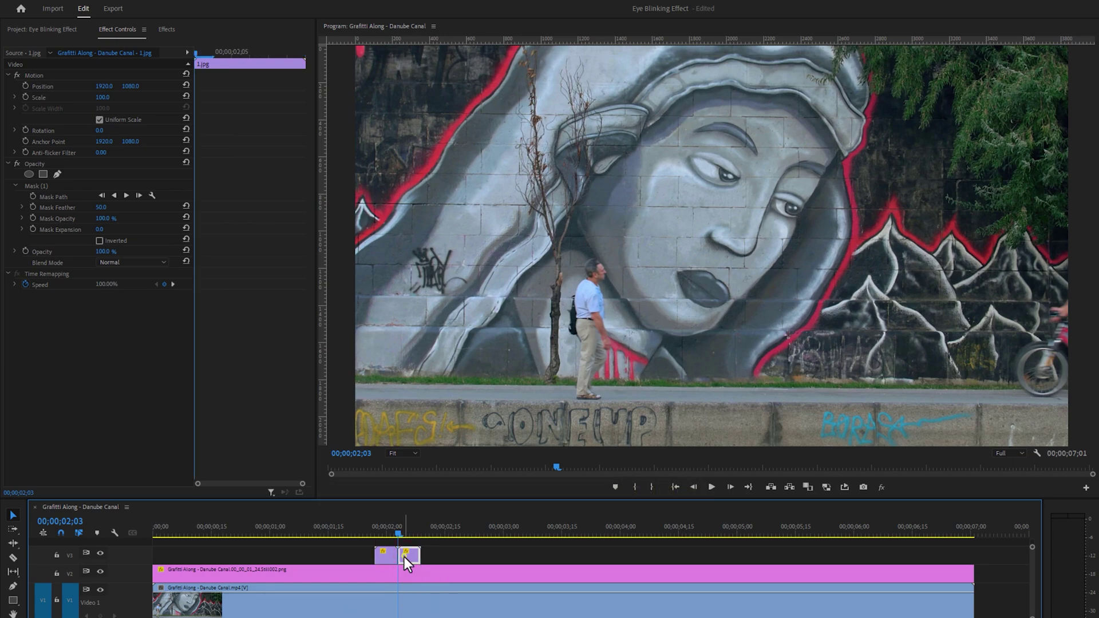
Step: Set the copied clip to Reverse Speed and preview the blink
{"action": "right_click", "coordinate": [404, 557]}
{"action": "left_click", "coordinate": [466, 346]}
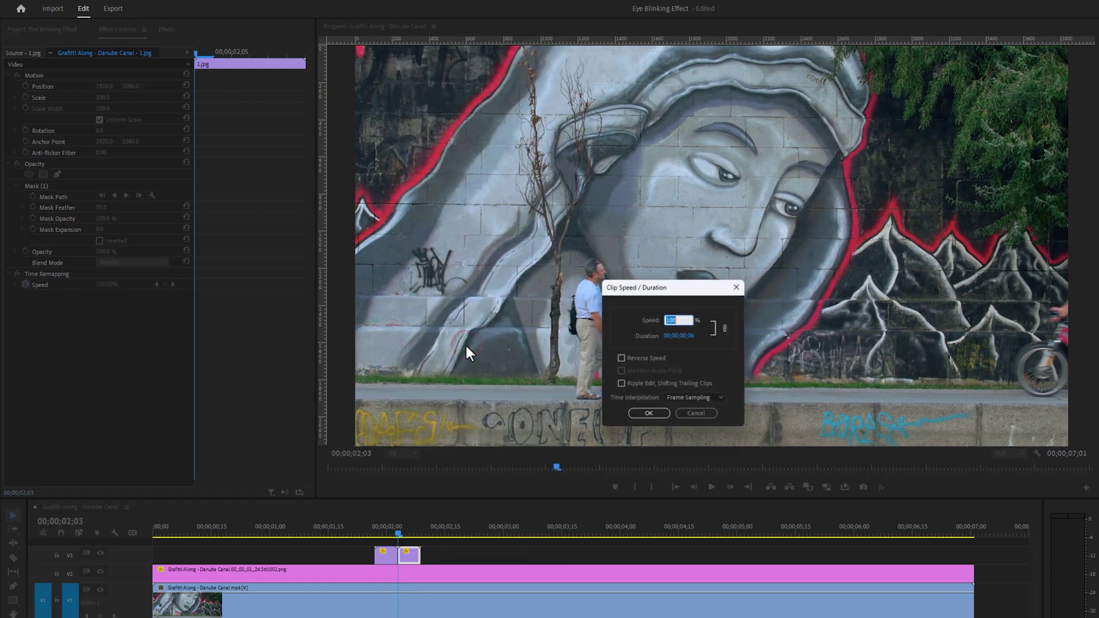
{"action": "left_click", "coordinate": [621, 359]}
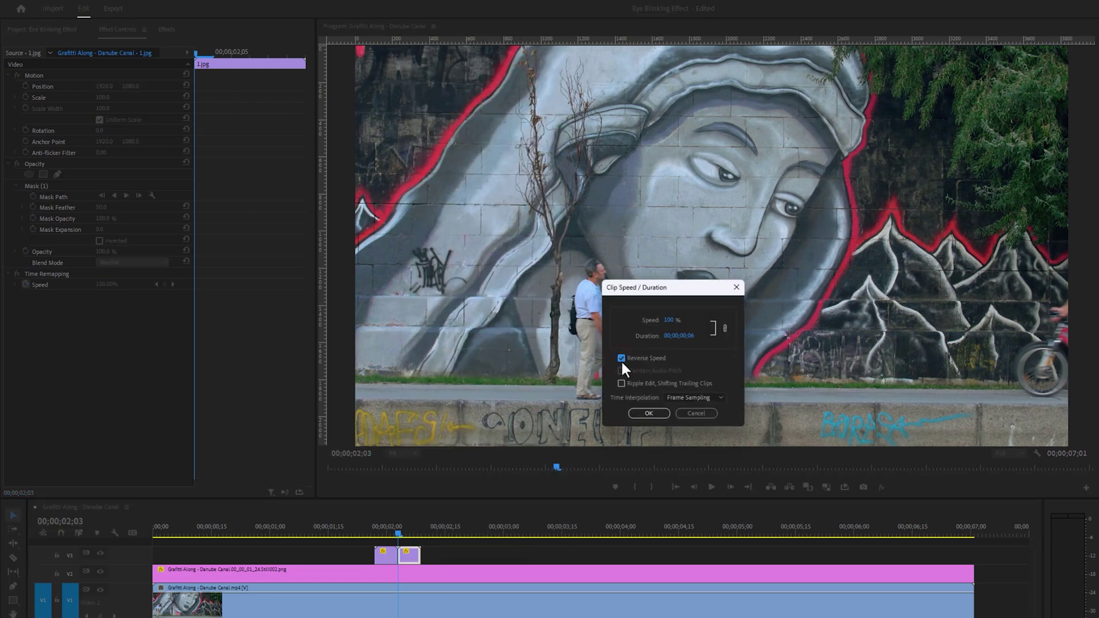
{"action": "left_click", "coordinate": [656, 411]}
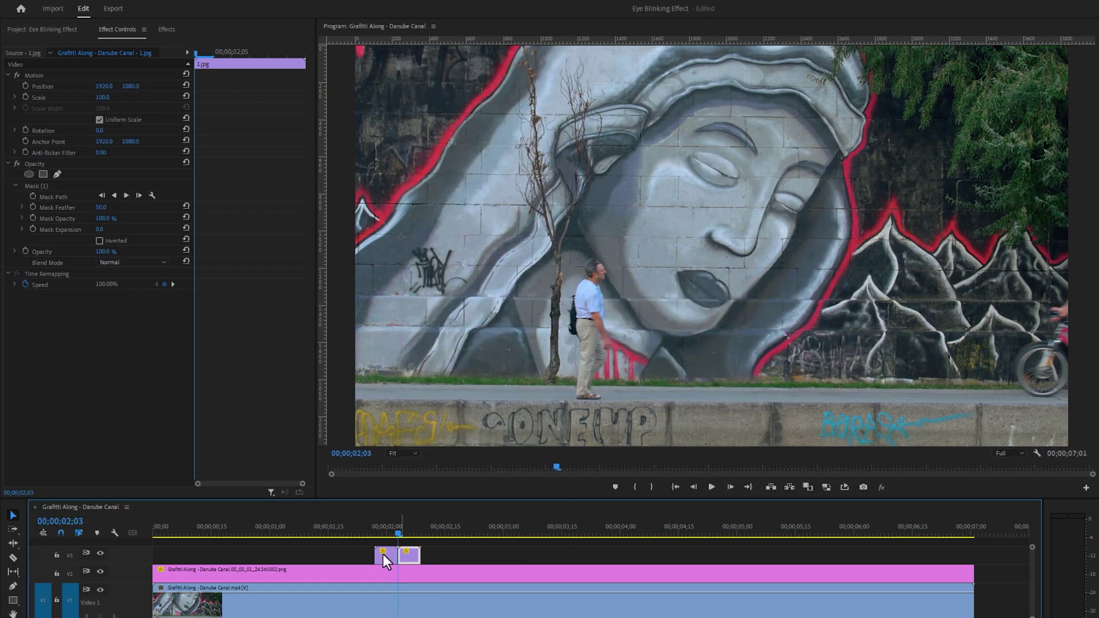
{"action": "key", "text": "space"}
{"action": "left_click", "coordinate": [359, 530]}
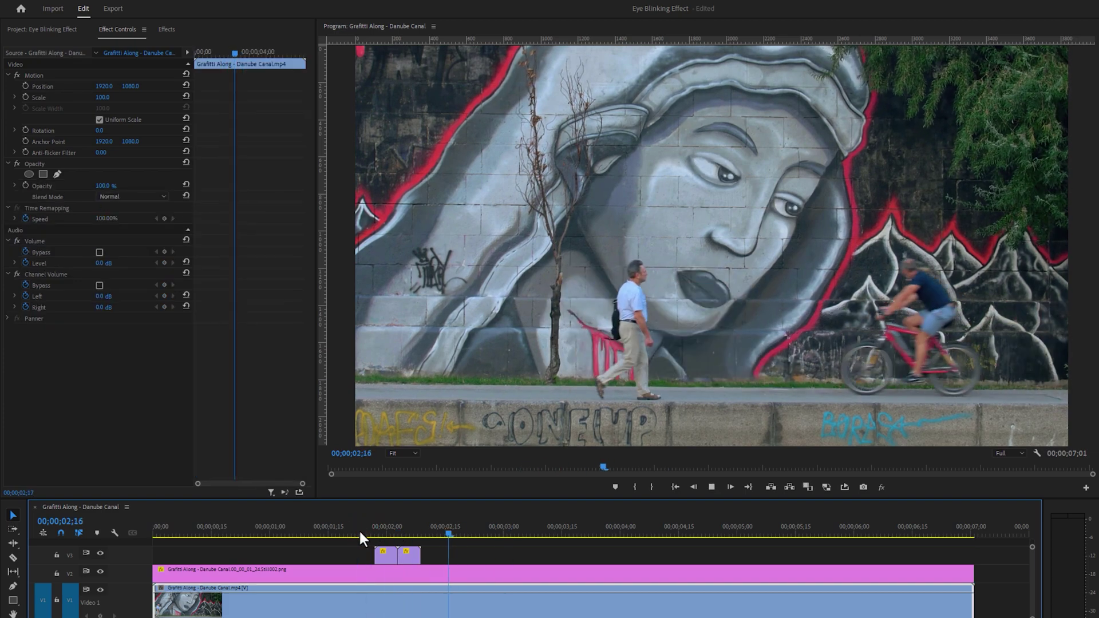
{"action": "key", "text": "space"}
Step: Nest both V3 blink clips as Nested Sequence 01 and copy the nest to 03;15
{"action": "left_click_drag", "start_coordinate": [359, 544], "coordinate": [424, 562]}
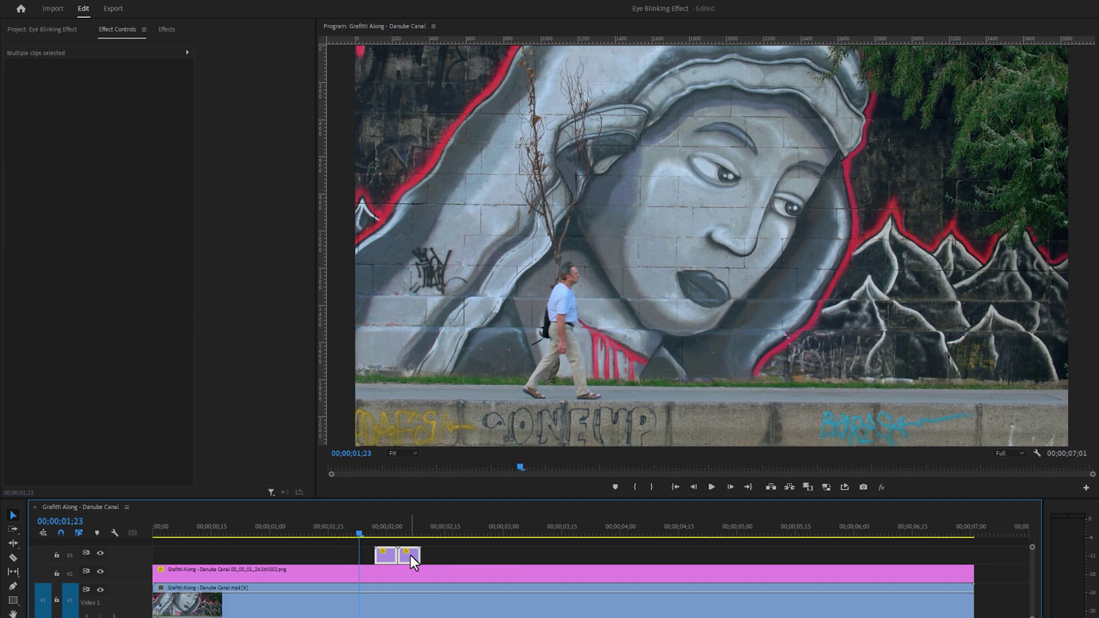
{"action": "right_click", "coordinate": [410, 555]}
{"action": "left_click", "coordinate": [450, 306]}
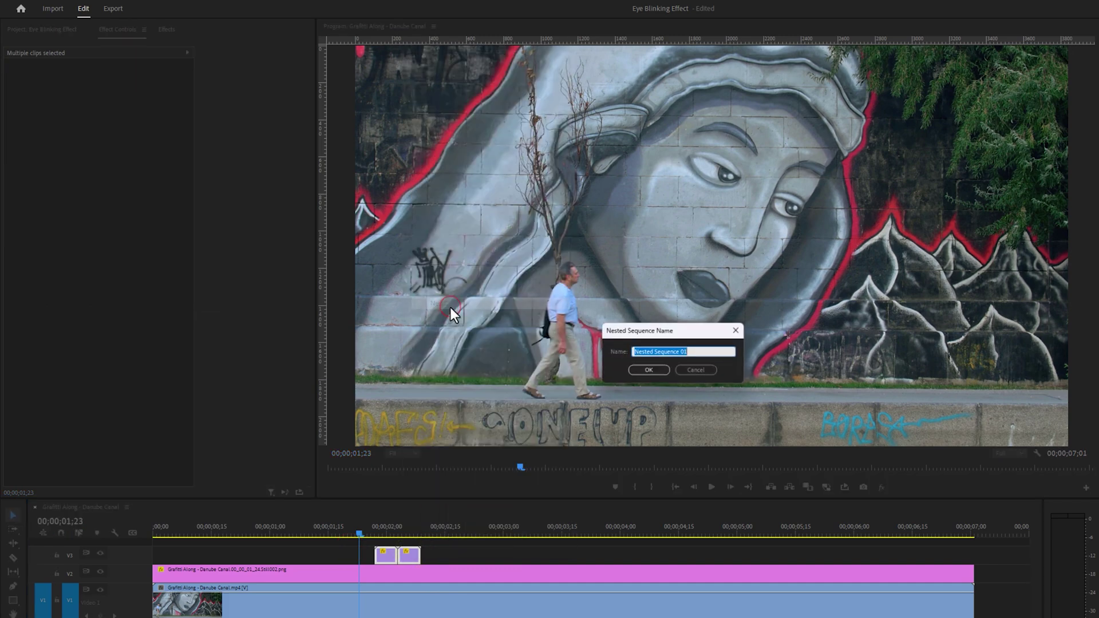
{"action": "left_click", "coordinate": [633, 369]}
{"action": "left_click_drag", "start_coordinate": [404, 559], "coordinate": [588, 558]}
{"action": "key", "text": "space"}
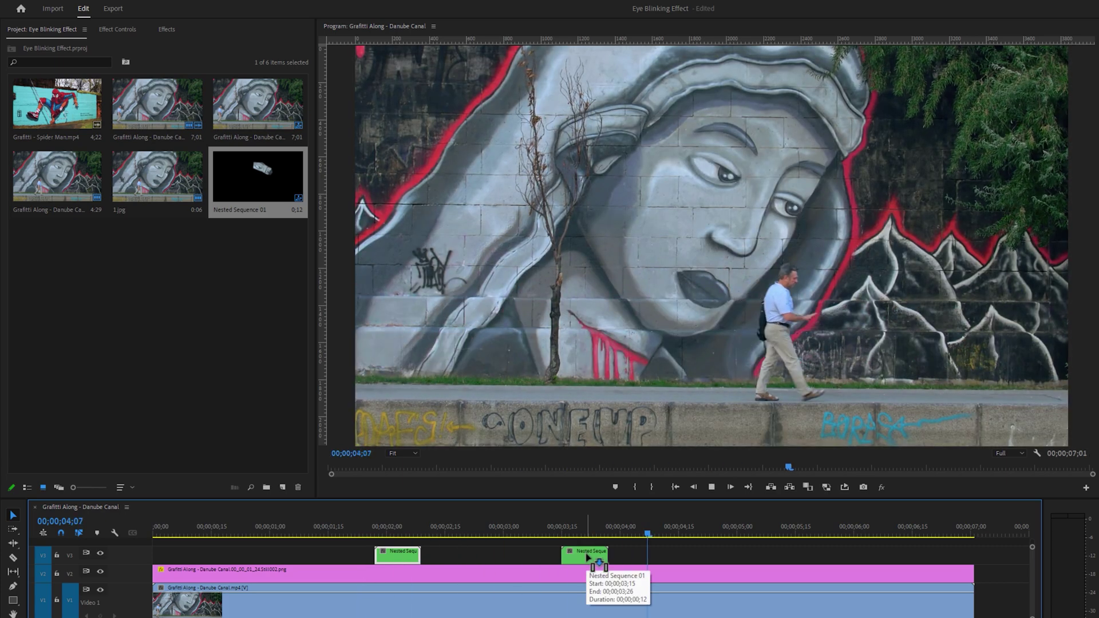
{"action": "key", "text": "space"}
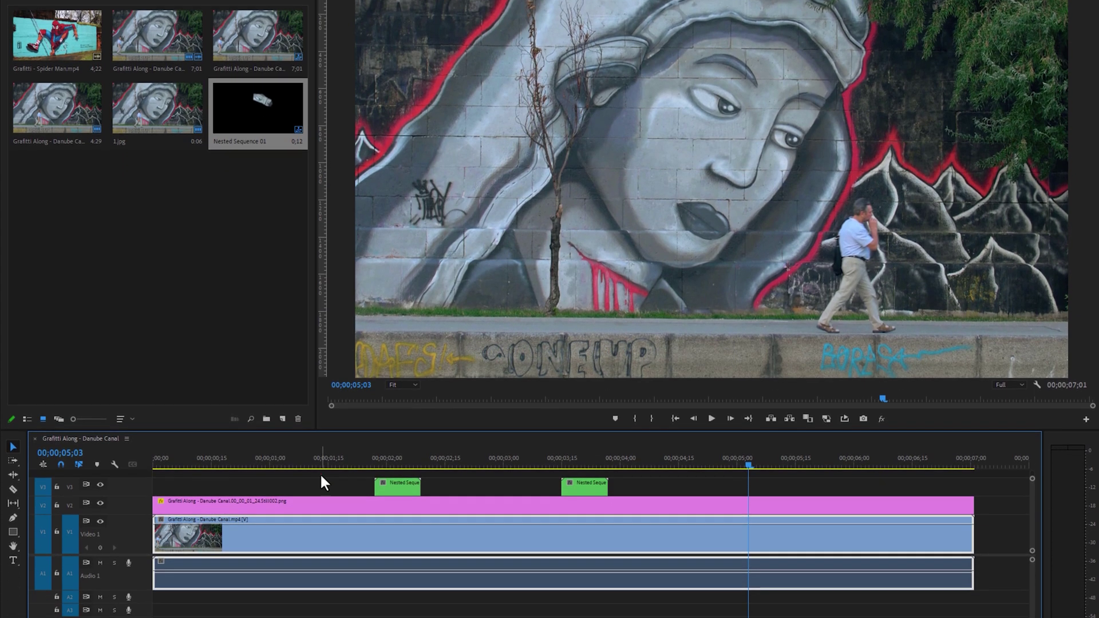
Step: Nest all the timeline clips together into Nested Sequence 02
{"action": "left_click_drag", "start_coordinate": [321, 543], "coordinate": [651, 590]}
{"action": "right_click", "coordinate": [651, 589]}
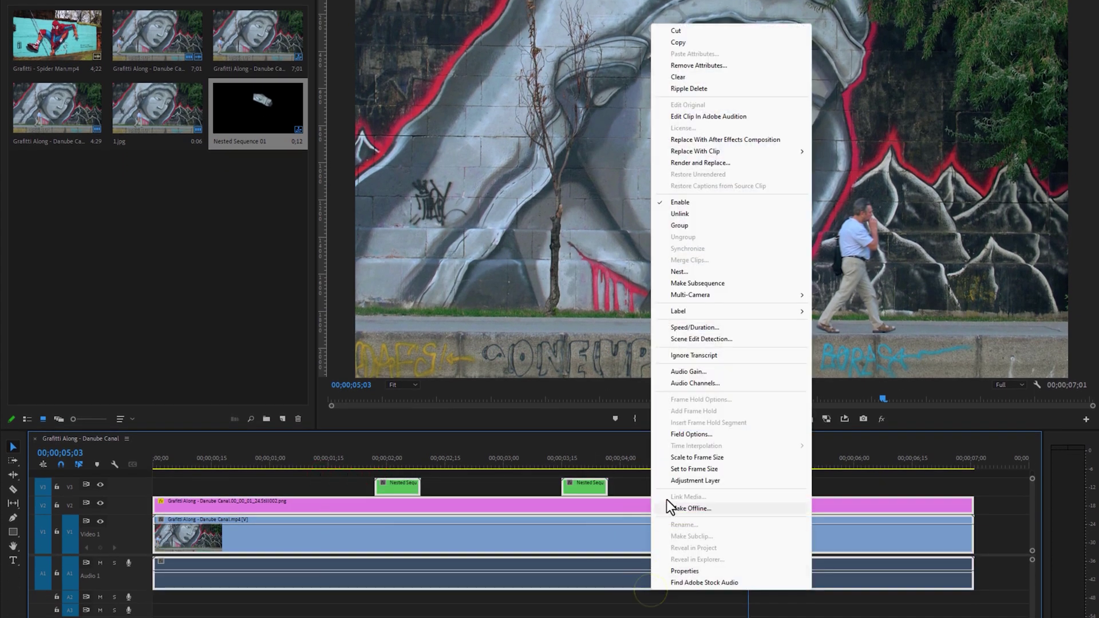
{"action": "left_click", "coordinate": [694, 281]}
{"action": "left_click", "coordinate": [660, 299]}
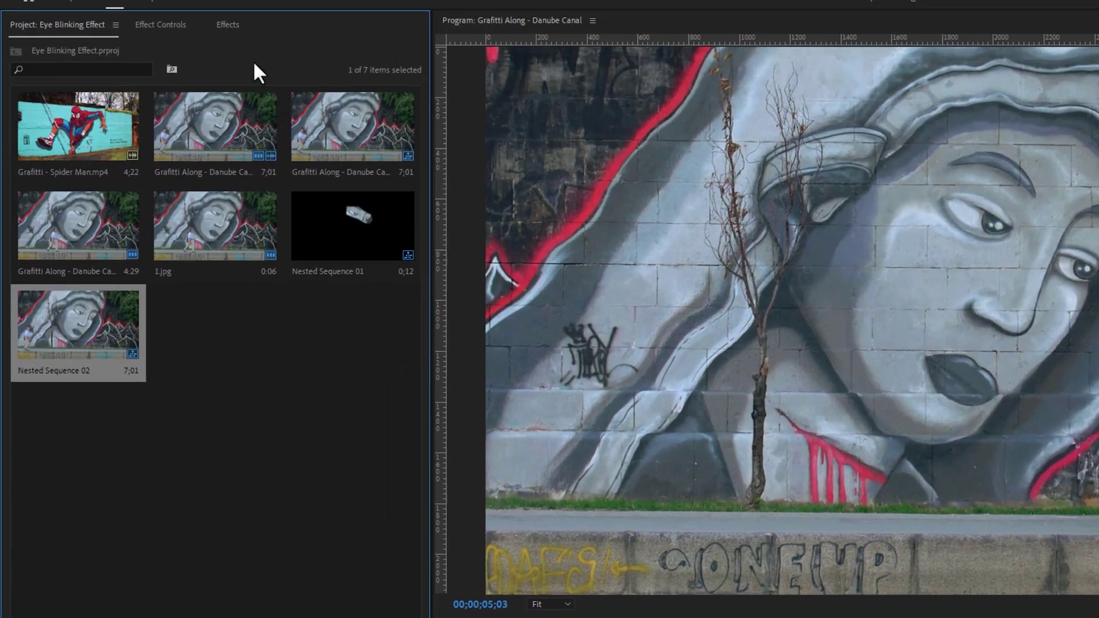
{"action": "left_click", "coordinate": [225, 22]}
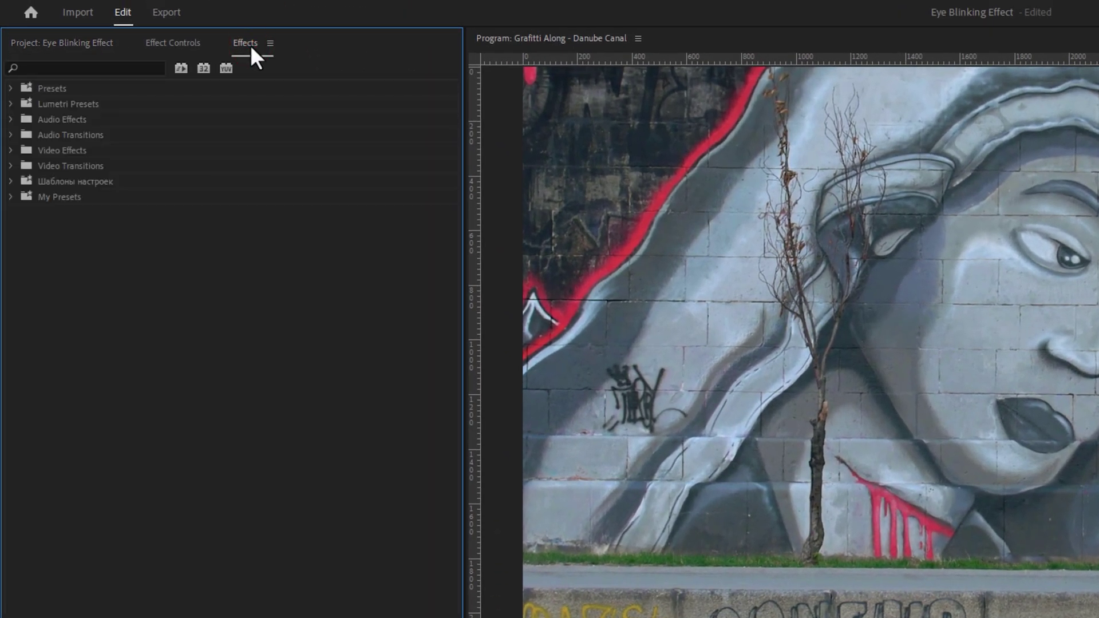
Step: Import the Real Camera Shake Effects [EA].prfpset preset file into Presets
{"action": "right_click", "coordinate": [83, 89]}
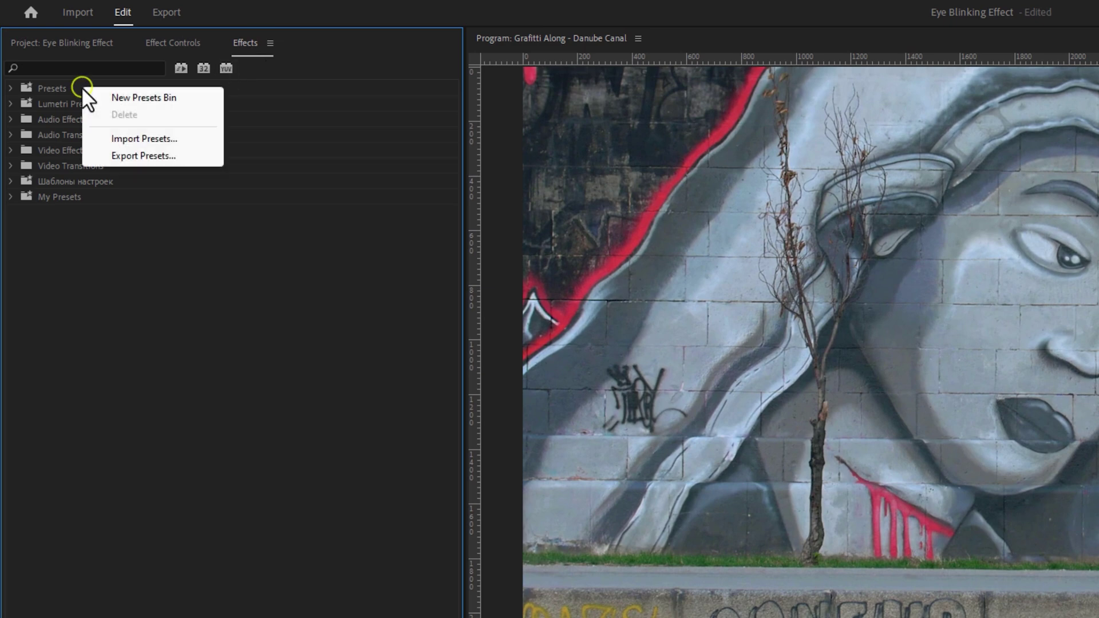
{"action": "left_click", "coordinate": [186, 142]}
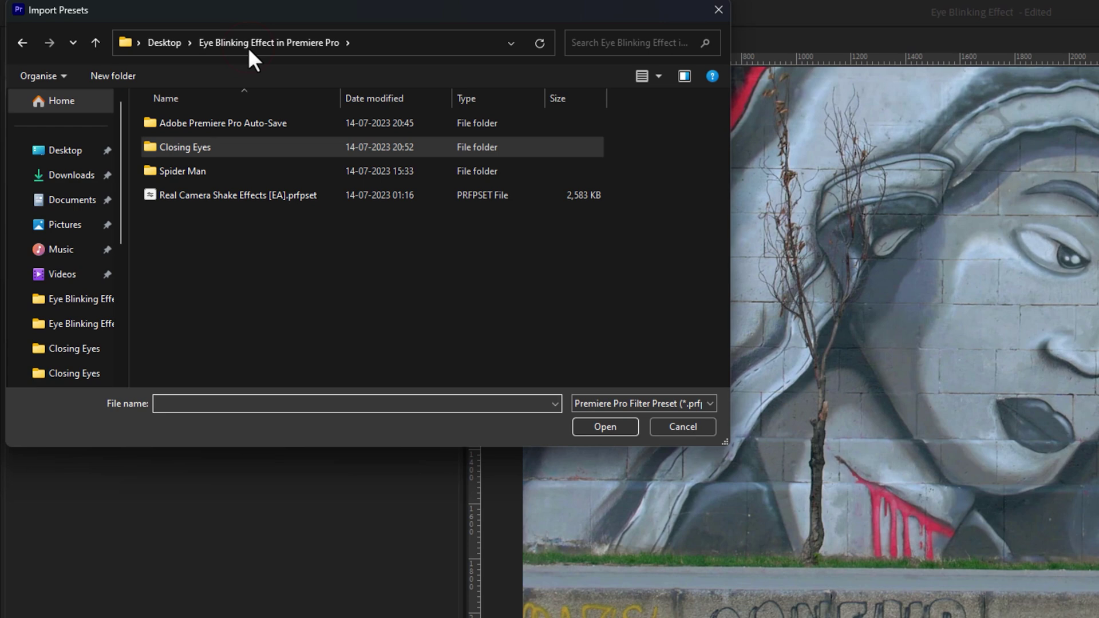
{"action": "left_click", "coordinate": [212, 197]}
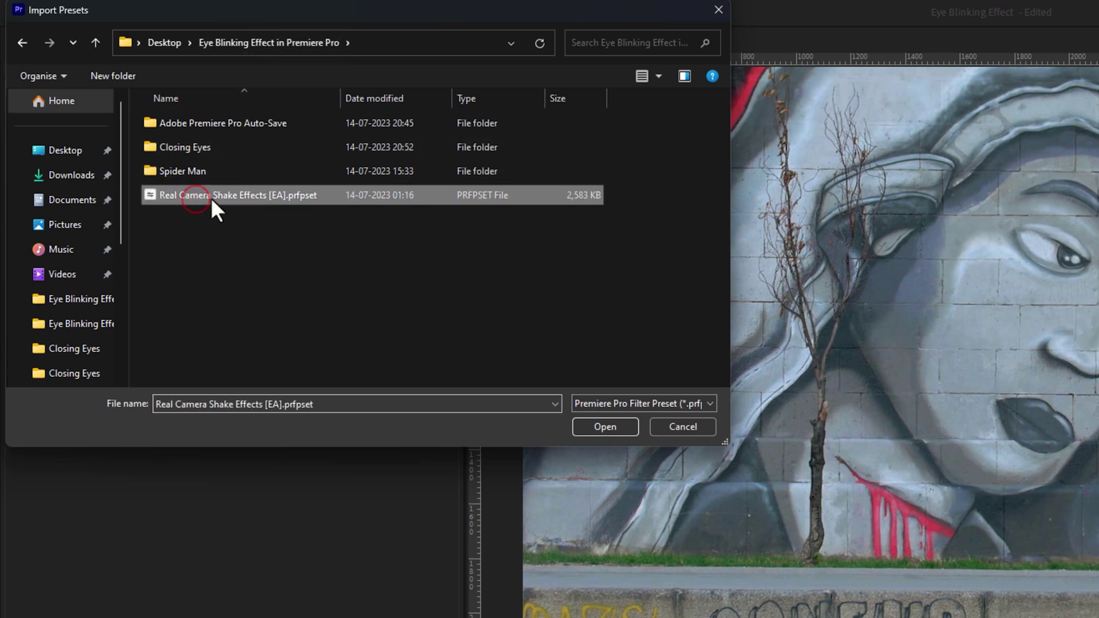
{"action": "left_click", "coordinate": [605, 427]}
{"action": "left_click", "coordinate": [10, 88]}
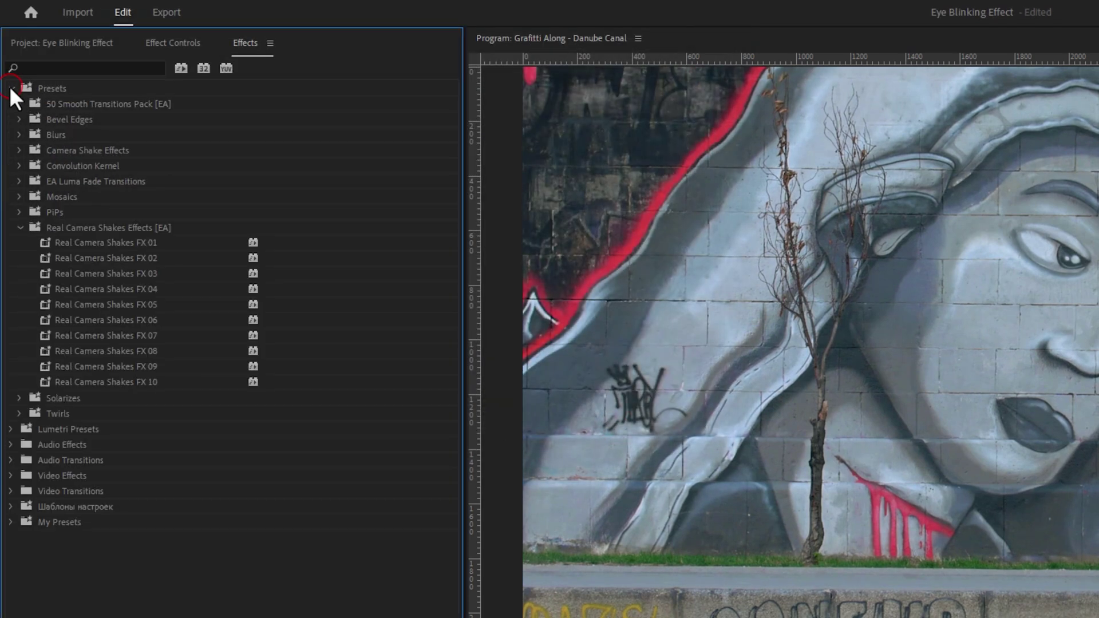
{"action": "left_click", "coordinate": [86, 228]}
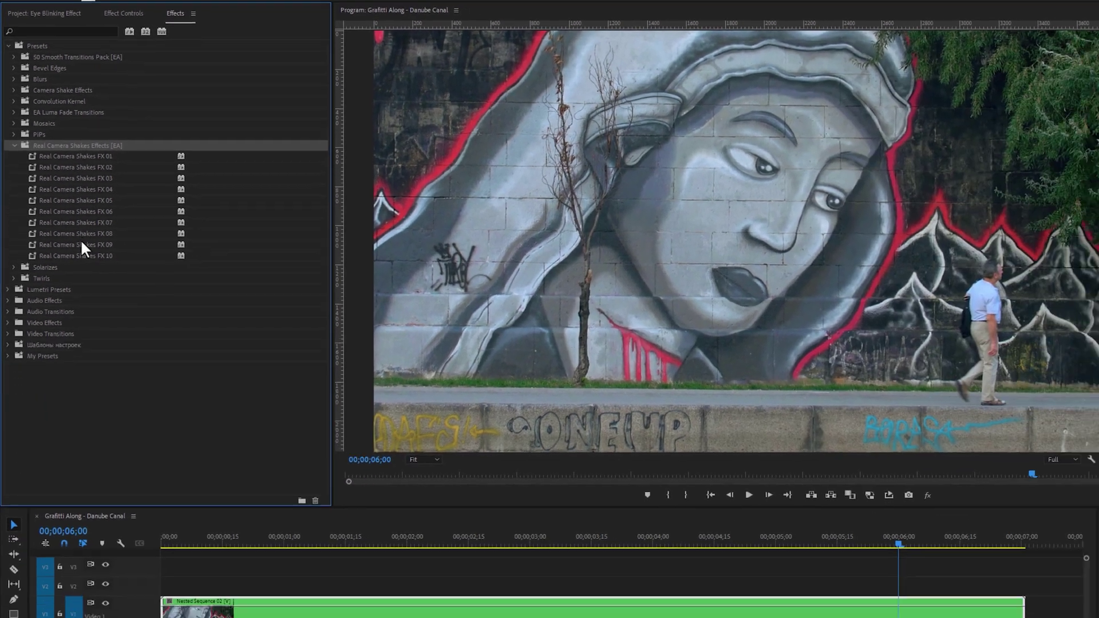
Step: Apply Real Camera Shakes FX 09 to the nested clip and play it from the start
{"action": "left_click_drag", "start_coordinate": [114, 367], "coordinate": [122, 385]}
{"action": "left_click_drag", "start_coordinate": [86, 245], "coordinate": [195, 573]}
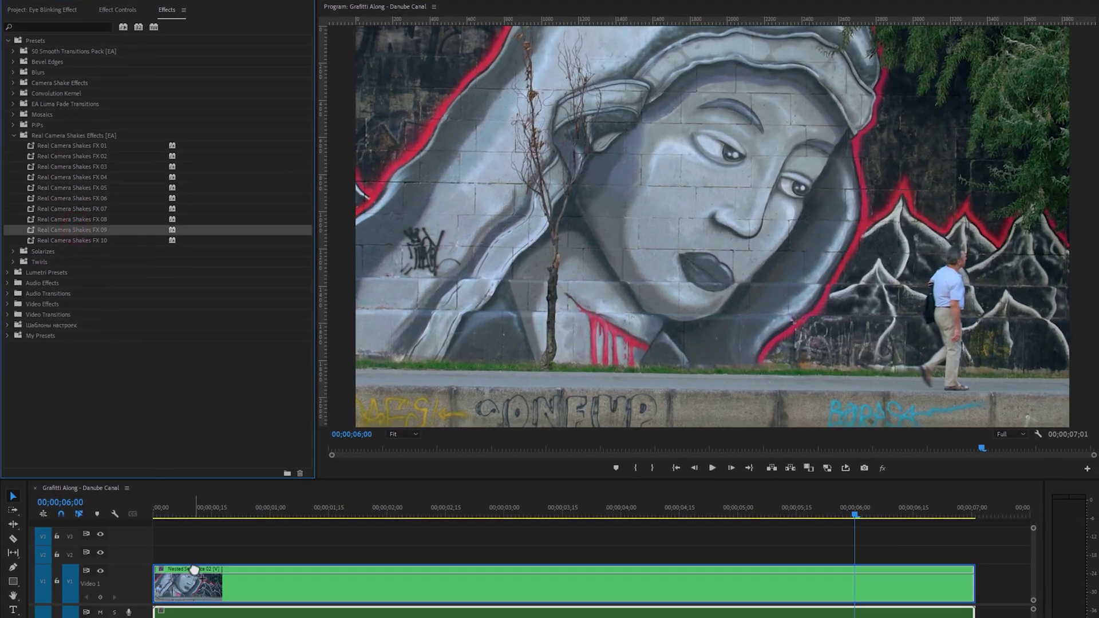
{"action": "left_click_drag", "start_coordinate": [165, 509], "coordinate": [147, 516]}
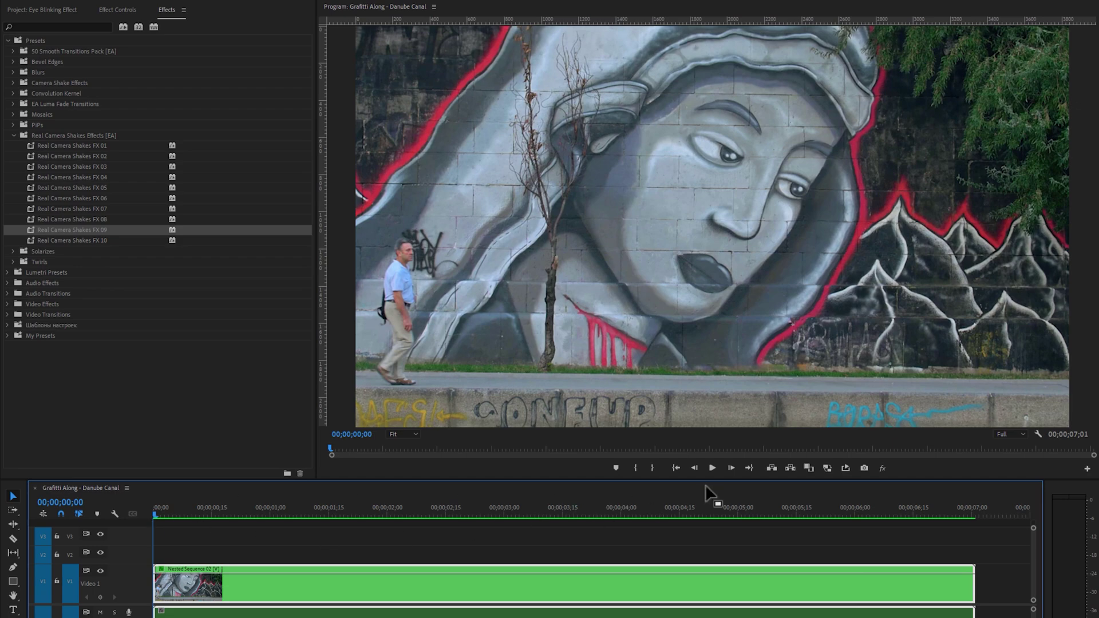
{"action": "left_click", "coordinate": [713, 469]}
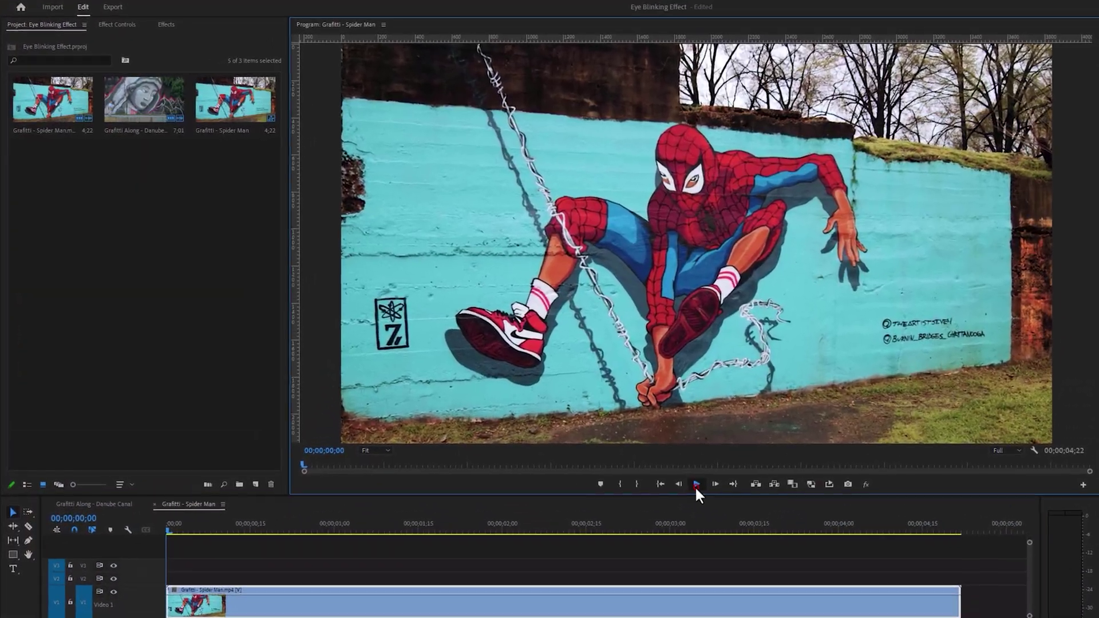
Step: Play the Spider Man sequence, mark 00;00;02;00, and step 10 frames forward
{"action": "left_click", "coordinate": [570, 416]}
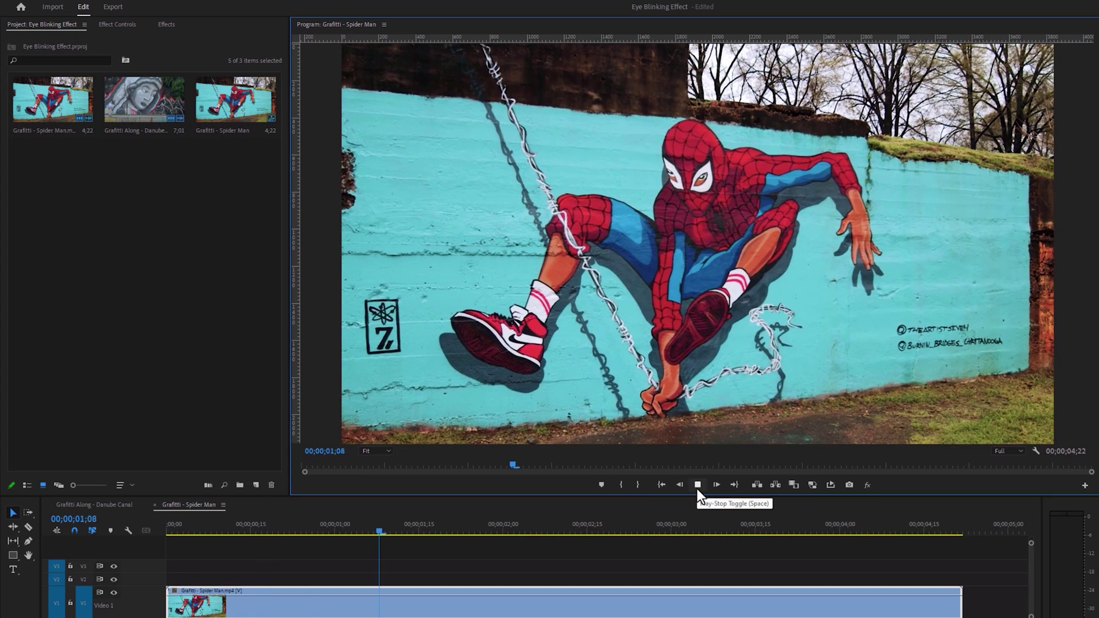
{"action": "left_click", "coordinate": [697, 486]}
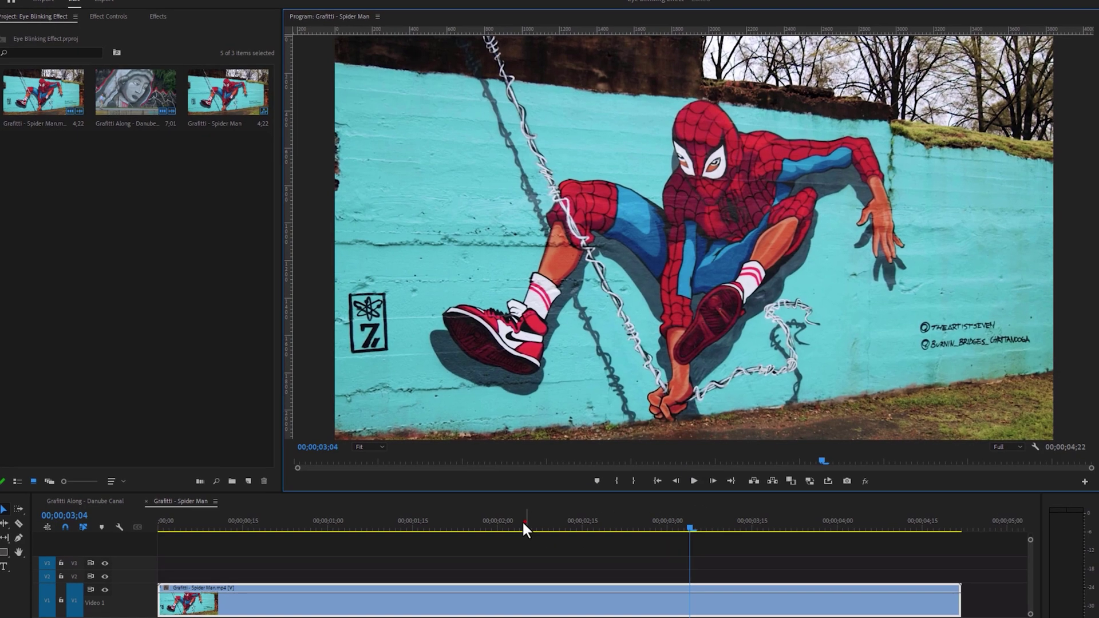
{"action": "left_click_drag", "start_coordinate": [530, 526], "coordinate": [492, 532]}
{"action": "left_click_drag", "start_coordinate": [414, 483], "coordinate": [426, 483]}
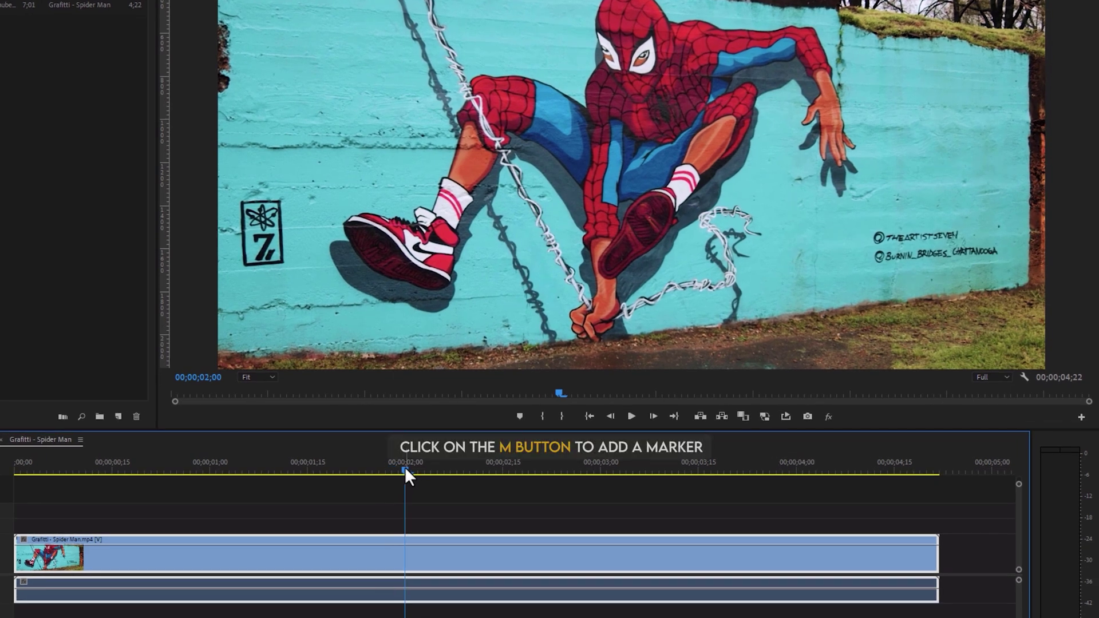
{"action": "key", "text": "m"}
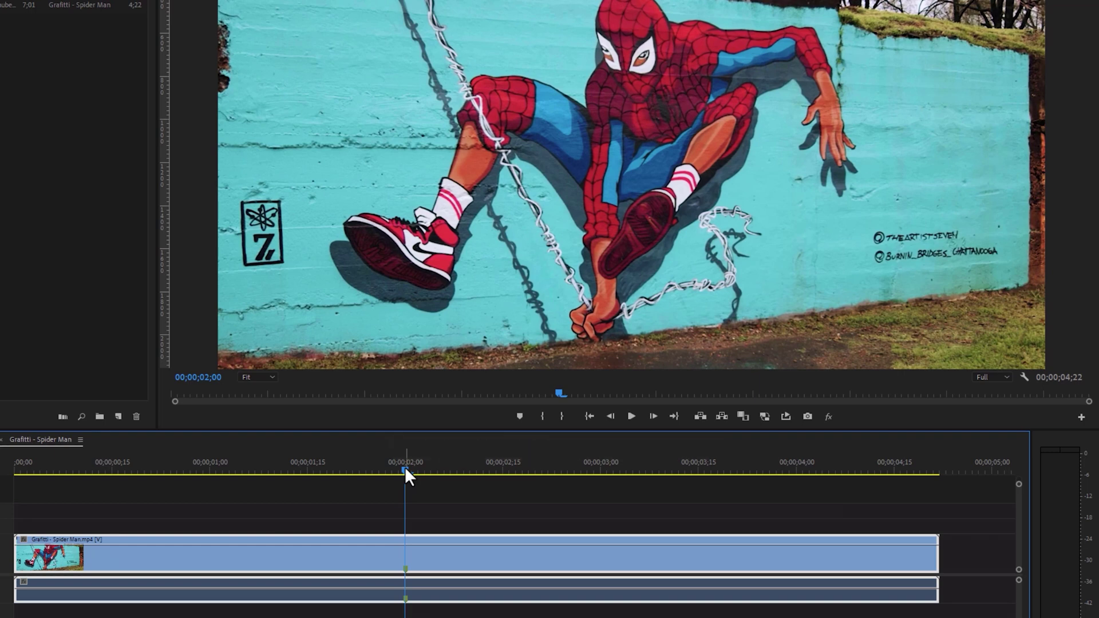
{"action": "key", "text": "Right"}
{"action": "key", "text": "Right"}
{"action": "key", "text": "Right"}
{"action": "key", "text": "Right"}
{"action": "key", "text": "Right"}
{"action": "key", "text": "Right"}
{"action": "key", "text": "Right"}
{"action": "key", "text": "Right"}
{"action": "key", "text": "Right"}
{"action": "key", "text": "Right"}
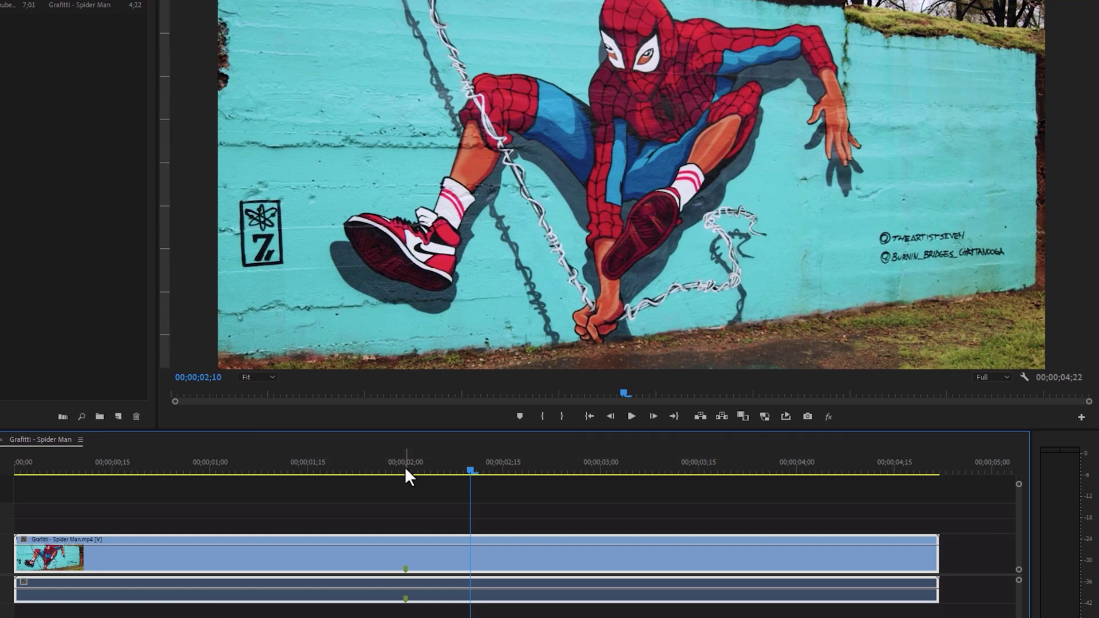
Step: Mark 00;00;02;10 and set In/Out points from 00;00;02;00 to 00;00;02;10
{"action": "key", "text": "m"}
{"action": "left_click", "coordinate": [406, 471]}
{"action": "mouse_move", "coordinate": [408, 470]}
{"action": "left_mouse_down"}
{"action": "mouse_move", "coordinate": [472, 474]}
{"action": "mouse_move", "coordinate": [405, 482]}
{"action": "left_mouse_up"}
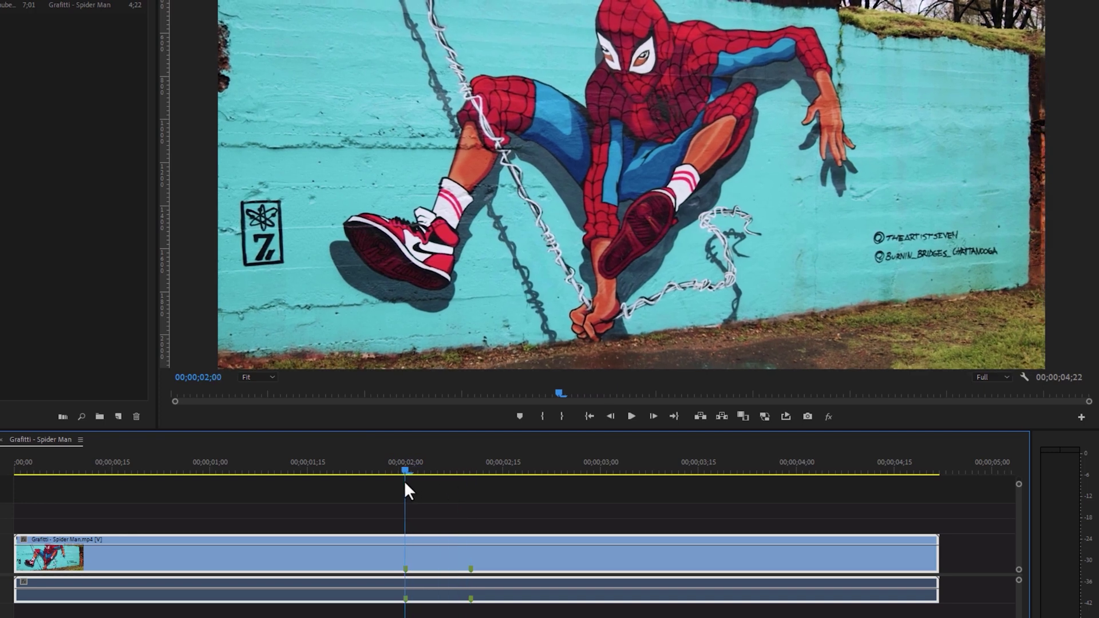
{"action": "left_click", "coordinate": [807, 417]}
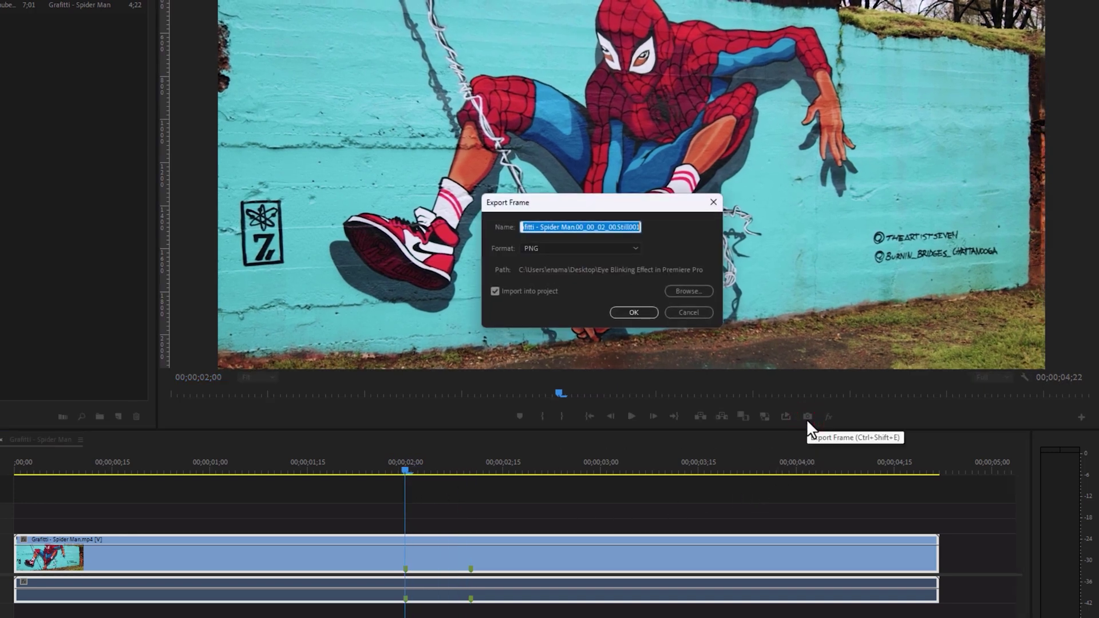
{"action": "left_click", "coordinate": [697, 318]}
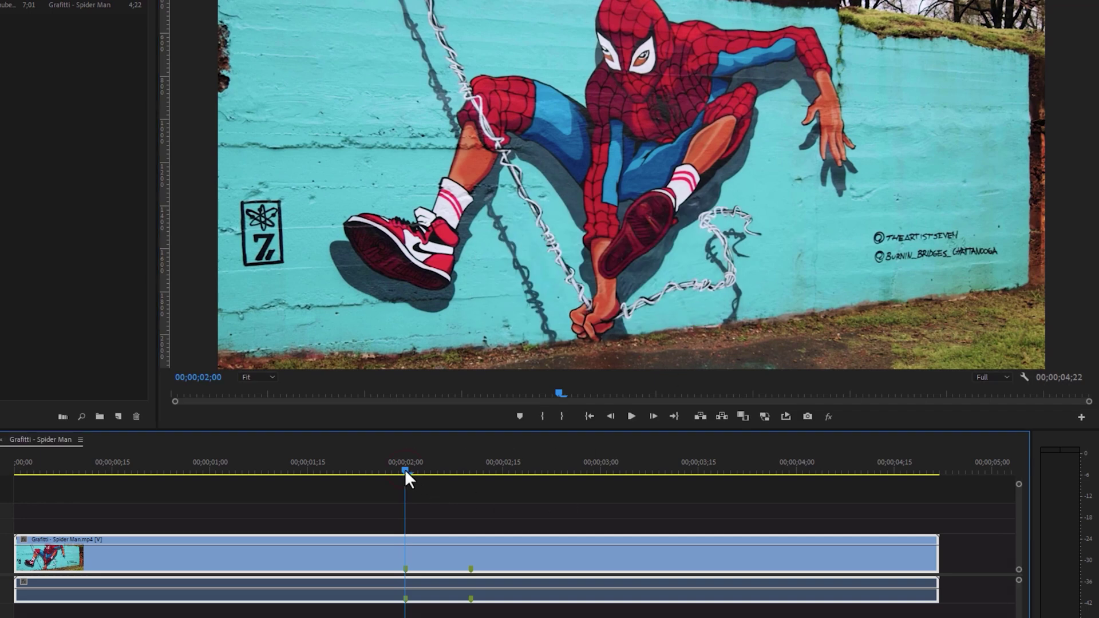
{"action": "key", "text": "i"}
{"action": "left_click_drag", "start_coordinate": [404, 469], "coordinate": [471, 465]}
{"action": "key", "text": "o"}
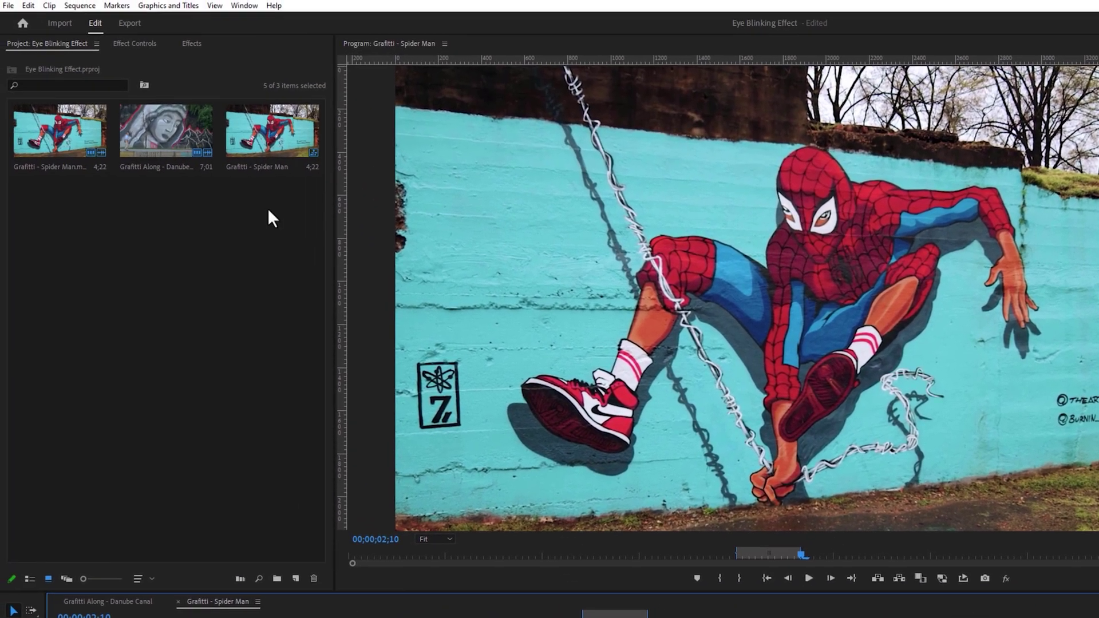
Step: Set the export destination to a new folder named 'Spider Man'
{"action": "left_click", "coordinate": [132, 25]}
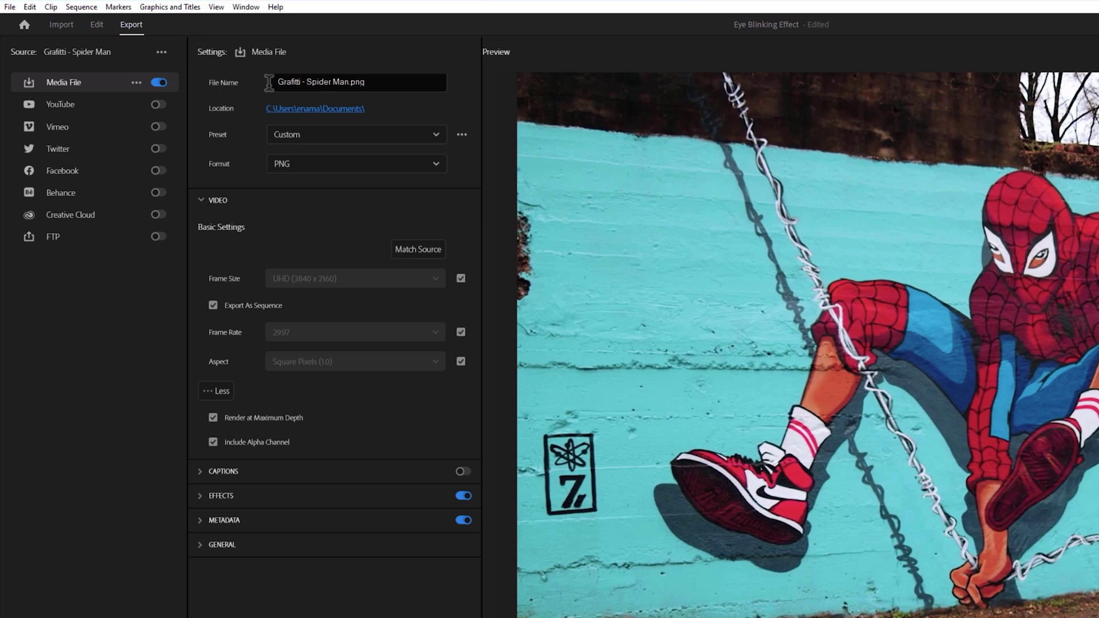
{"action": "left_click", "coordinate": [312, 109]}
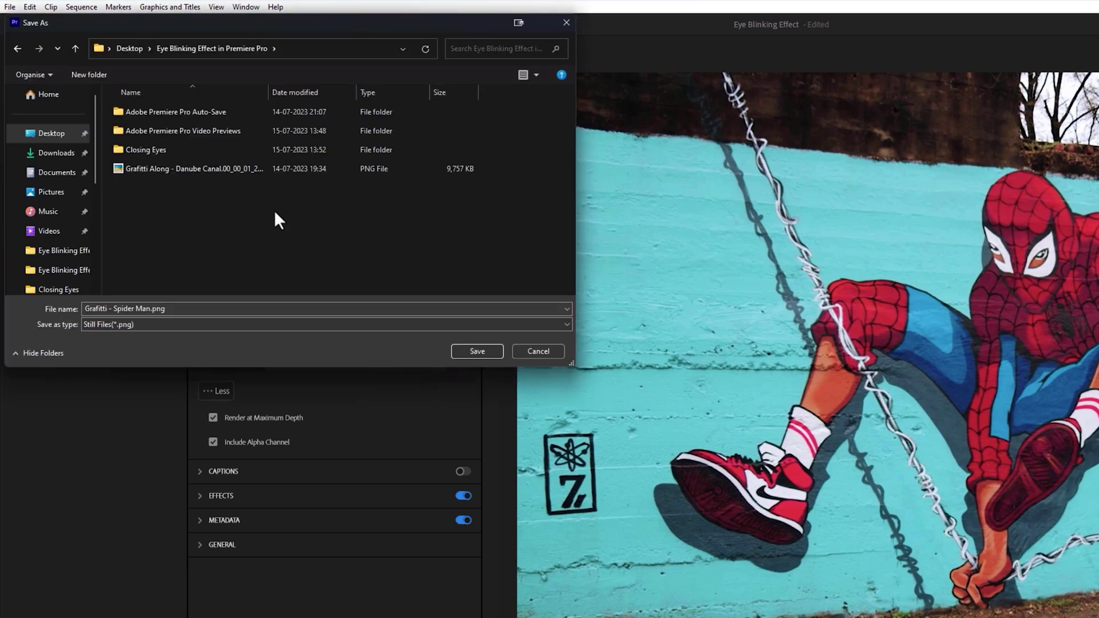
{"action": "right_click", "coordinate": [275, 212]}
{"action": "left_click", "coordinate": [442, 367]}
{"action": "type", "text": "Spider Man"}
{"action": "key", "text": "Return"}
{"action": "key", "text": "Return"}
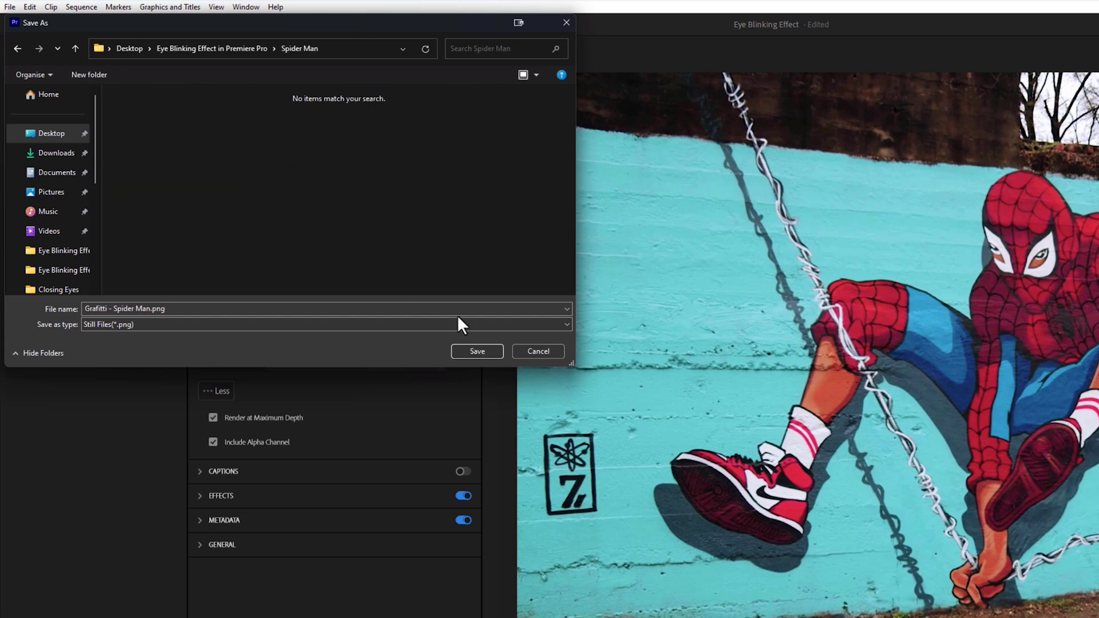
{"action": "left_click", "coordinate": [488, 355]}
Step: Export the range as PNG frames and select all ten in the Spider Man folder
{"action": "left_click", "coordinate": [432, 165]}
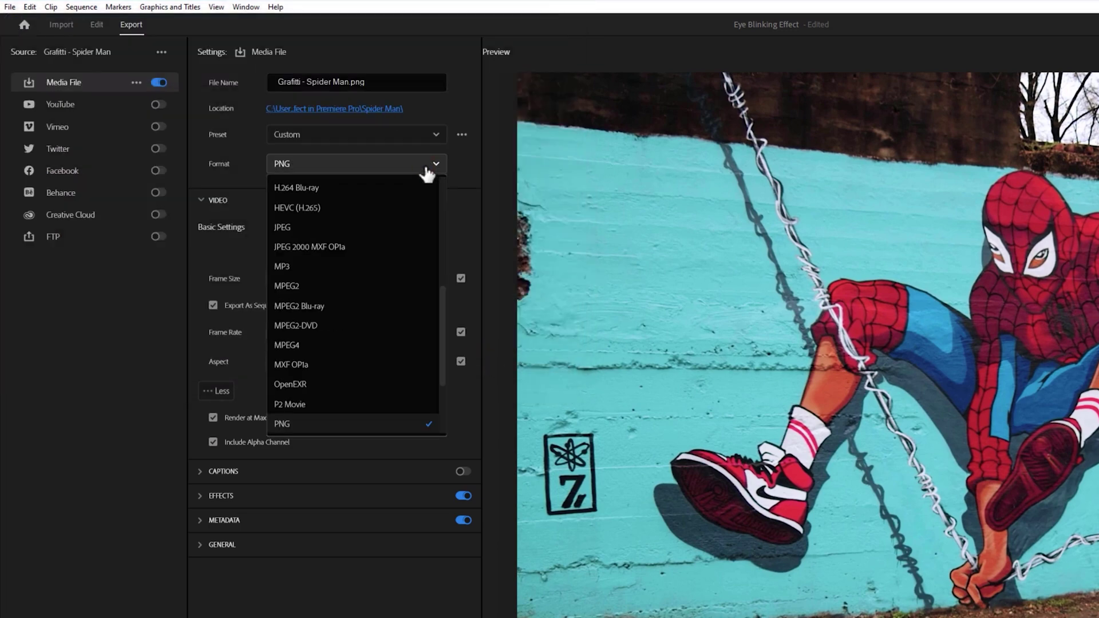
{"action": "scroll", "coordinate": [441, 292], "scroll_direction": "up", "scroll_amount": 1}
{"action": "scroll", "coordinate": [442, 299], "scroll_direction": "down", "scroll_amount": 3}
{"action": "left_click", "coordinate": [333, 323]}
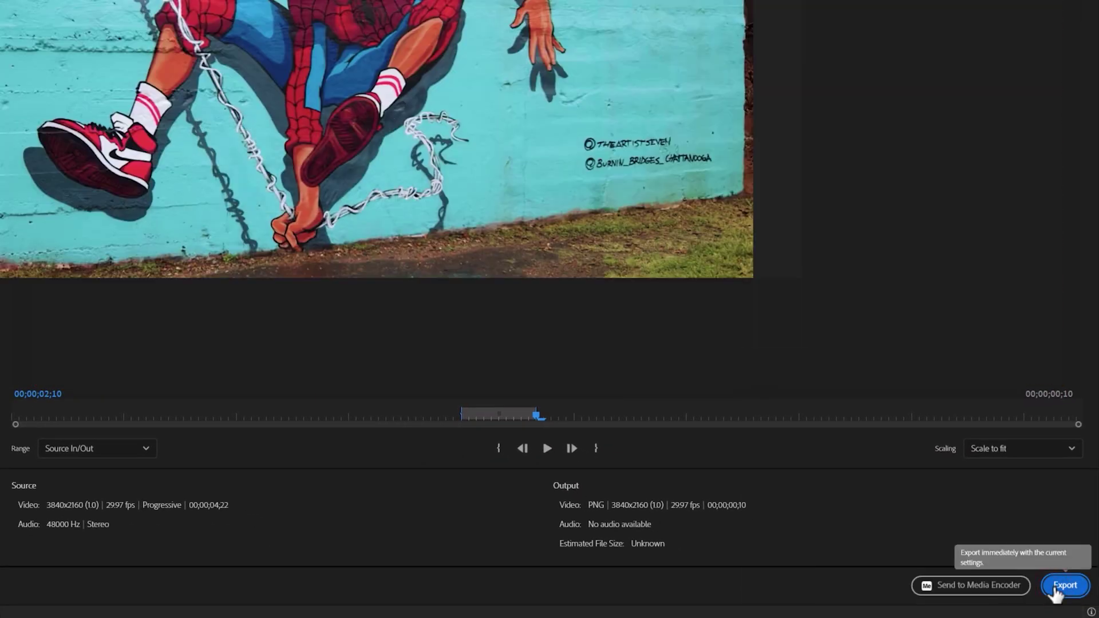
{"action": "left_click", "coordinate": [1057, 587]}
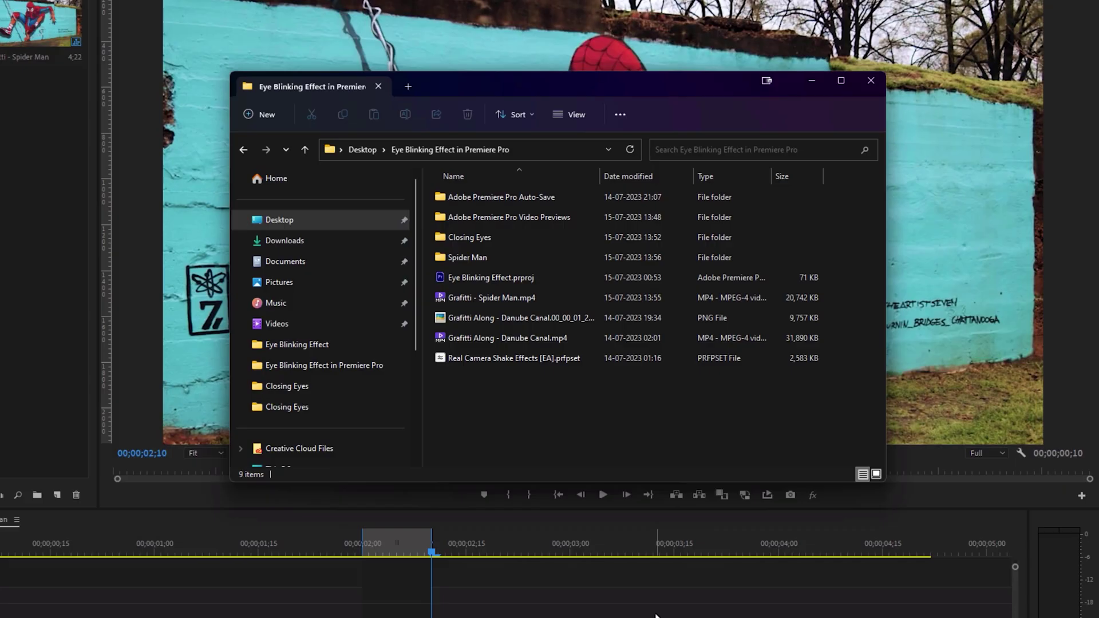
{"action": "double_click", "coordinate": [497, 257]}
{"action": "left_click", "coordinate": [467, 230]}
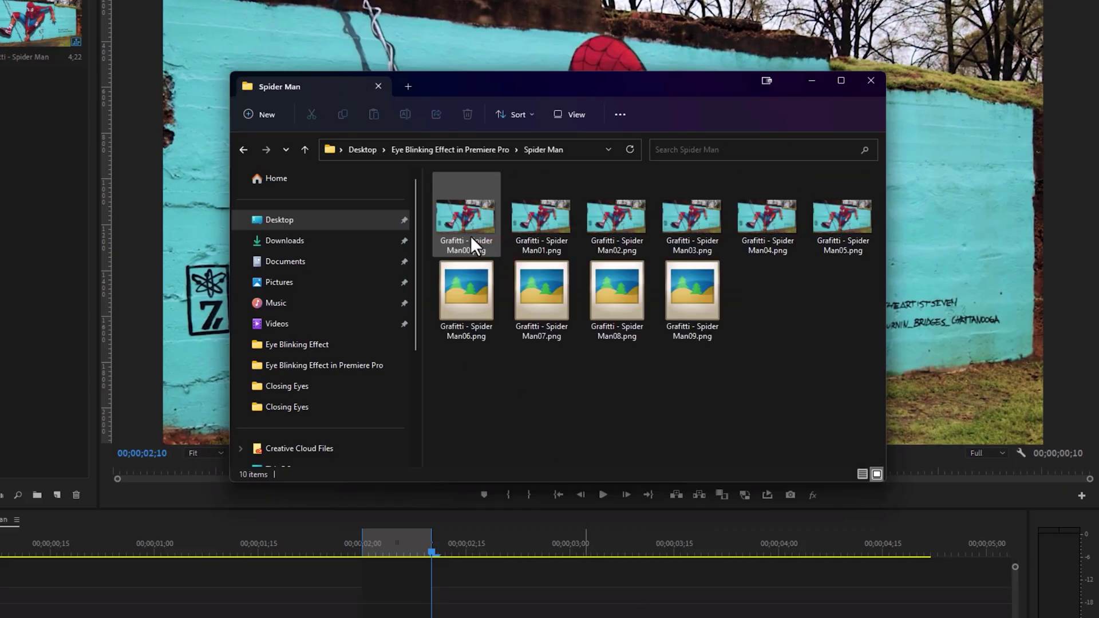
{"action": "left_click", "coordinate": [699, 330], "text": "shift"}
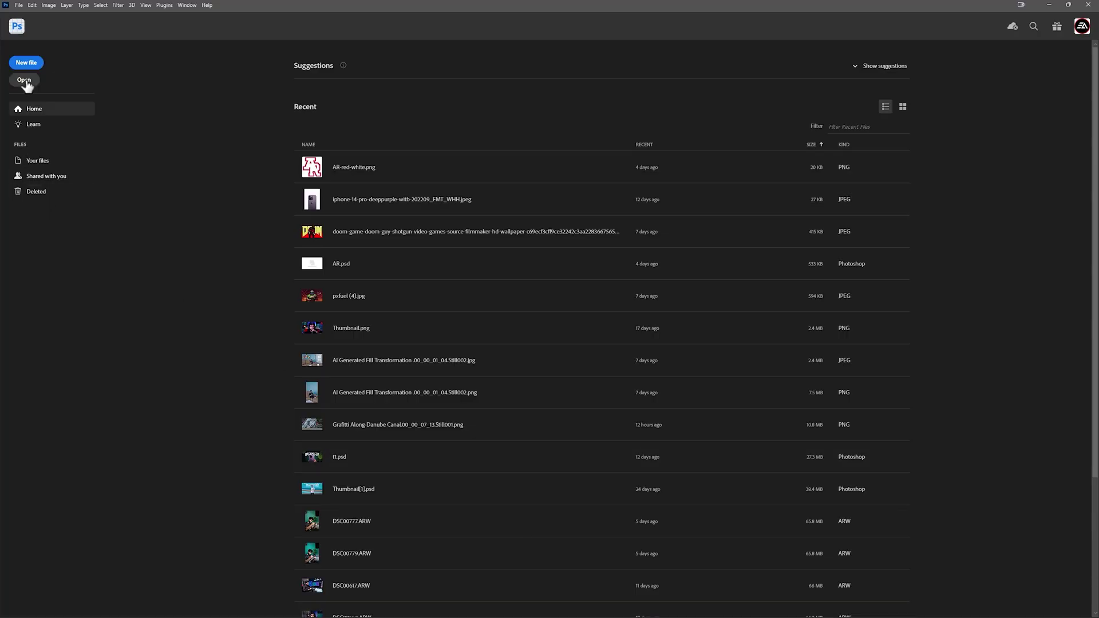
Step: Open 1.png through 11.png from the Spider Man folder in Photoshop, with 1.png in front
{"action": "left_click", "coordinate": [26, 82]}
{"action": "double_click", "coordinate": [286, 95]}
{"action": "left_click", "coordinate": [119, 91]}
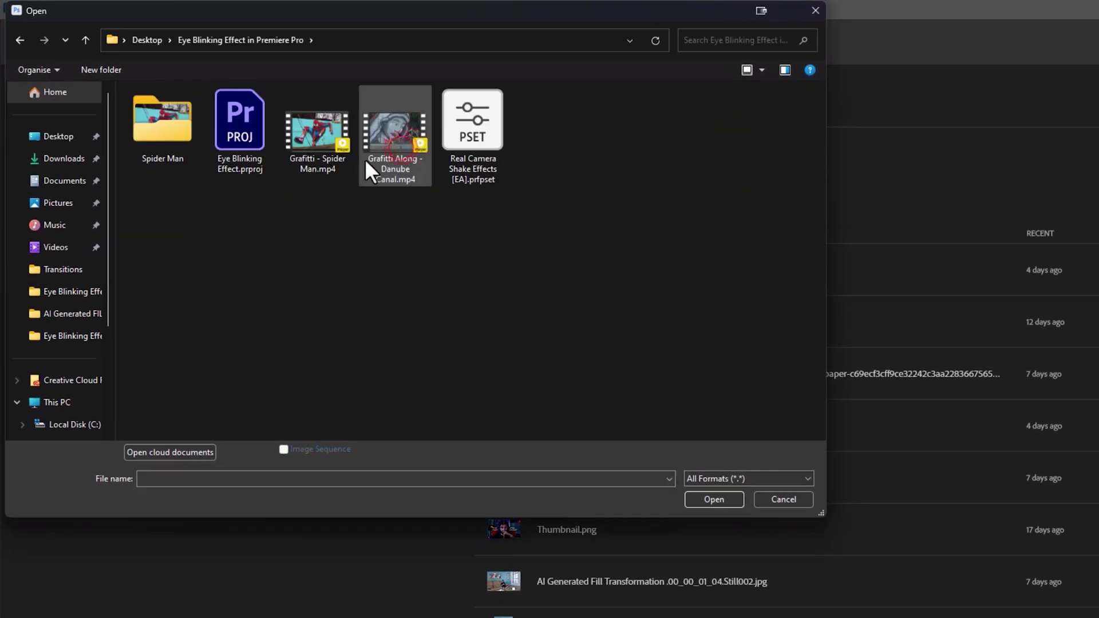
{"action": "double_click", "coordinate": [190, 147]}
{"action": "left_click", "coordinate": [190, 146]}
{"action": "left_click", "coordinate": [262, 226], "text": "shift"}
{"action": "left_click", "coordinate": [707, 499]}
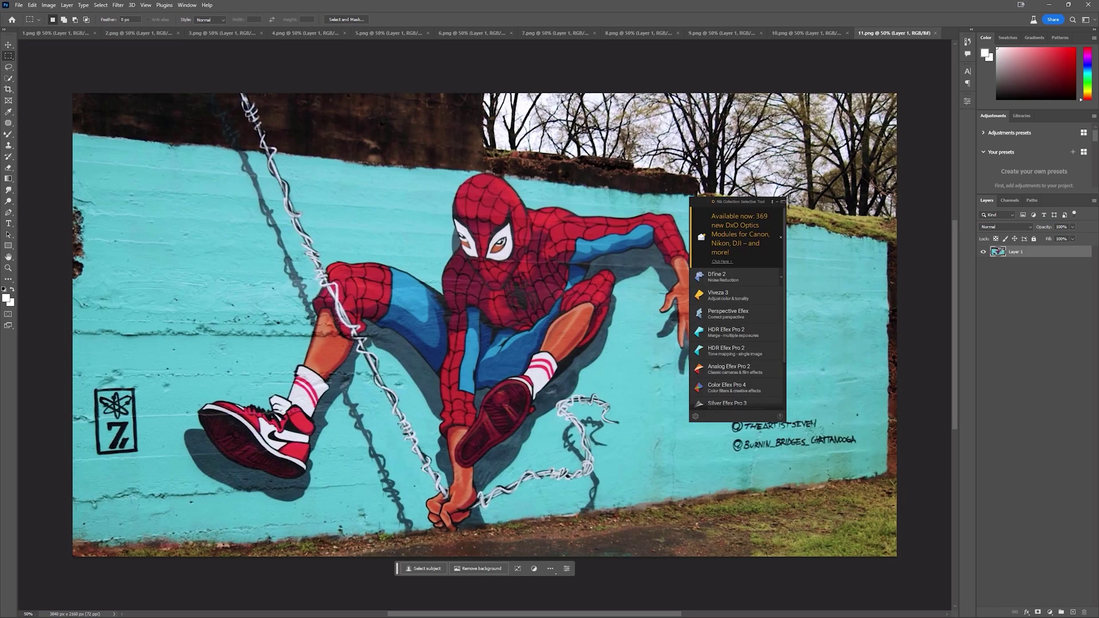
{"action": "left_click", "coordinate": [782, 202]}
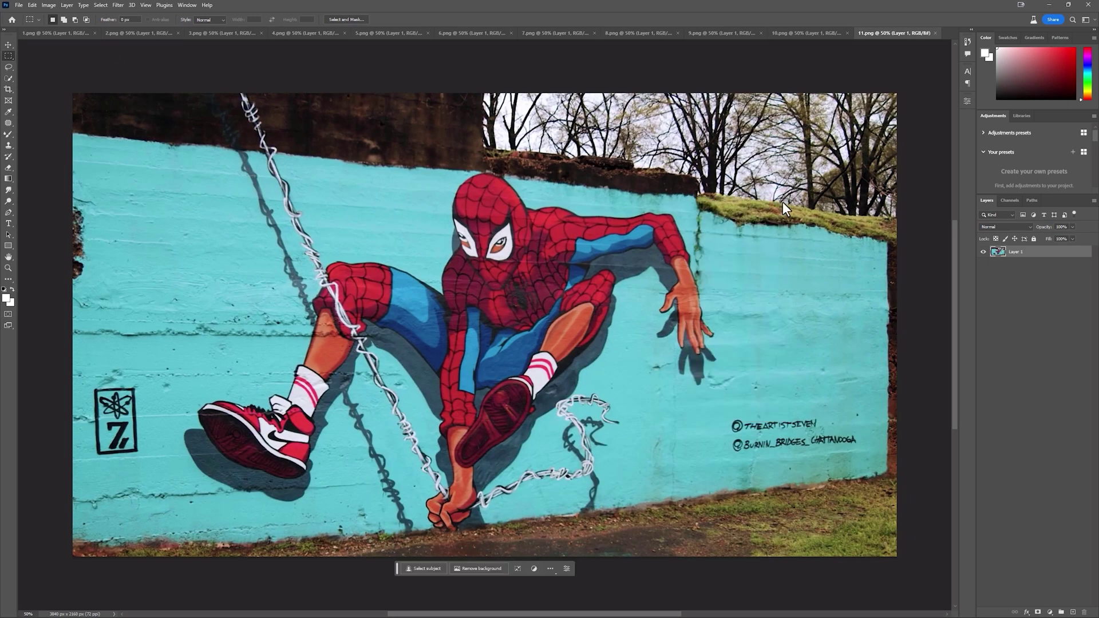
{"action": "left_click", "coordinate": [71, 35]}
{"action": "scroll", "coordinate": [476, 248], "scroll_direction": "up", "scroll_amount": 3}
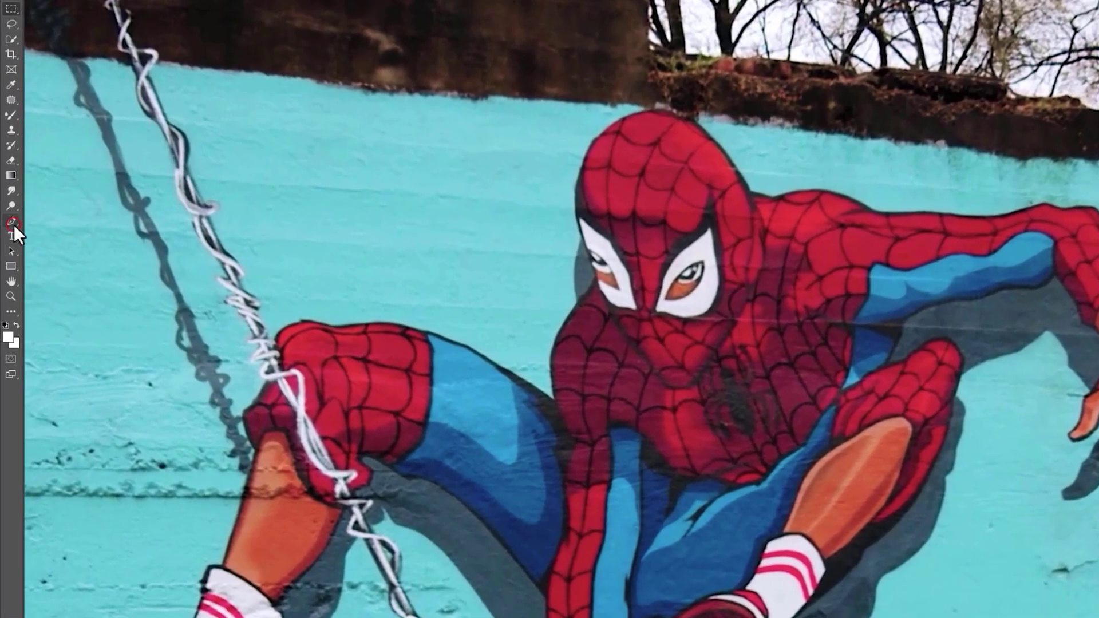
Step: Trace both eyelid outlines with the Pen tool and convert them to a selection
{"action": "left_click_drag", "start_coordinate": [14, 224], "coordinate": [33, 223]}
{"action": "scroll", "coordinate": [642, 292], "scroll_direction": "up", "scroll_amount": 3}
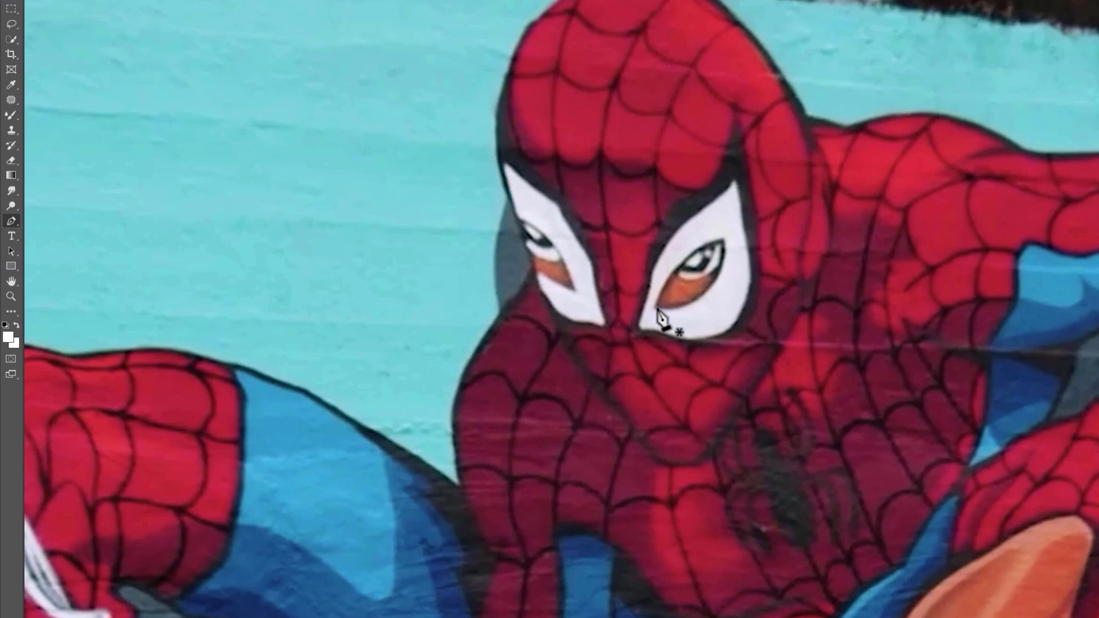
{"action": "left_click", "coordinate": [655, 308]}
{"action": "left_click_drag", "start_coordinate": [721, 240], "coordinate": [771, 227]}
{"action": "left_click", "coordinate": [721, 241], "text": "alt"}
{"action": "left_click", "coordinate": [656, 309]}
{"action": "left_click", "coordinate": [518, 222]}
{"action": "left_click", "coordinate": [576, 290]}
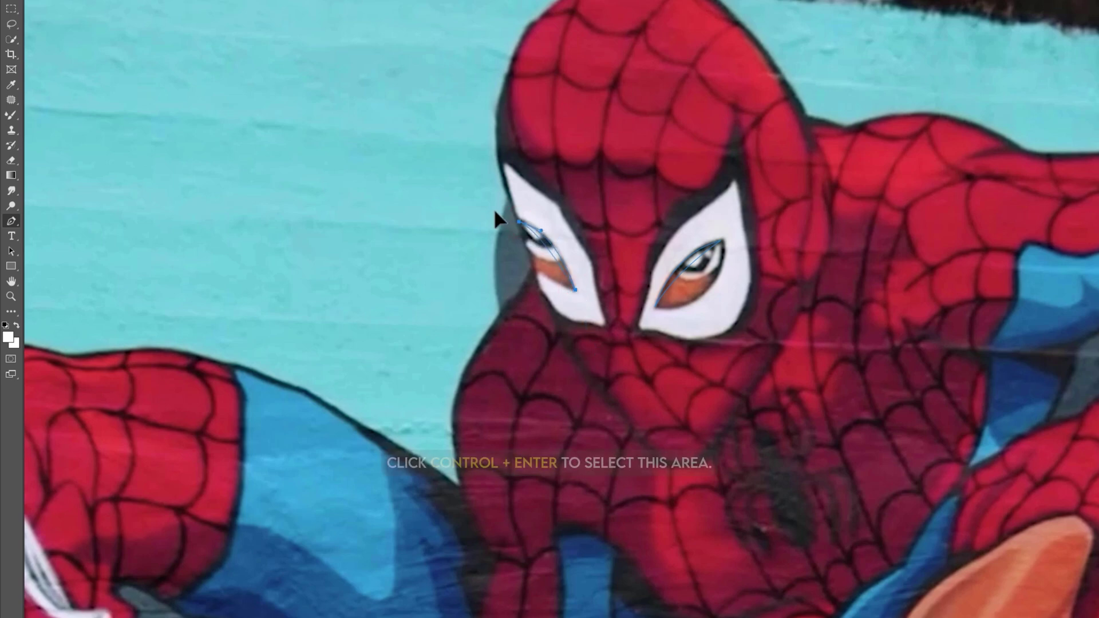
{"action": "key", "text": "ctrl+Return"}
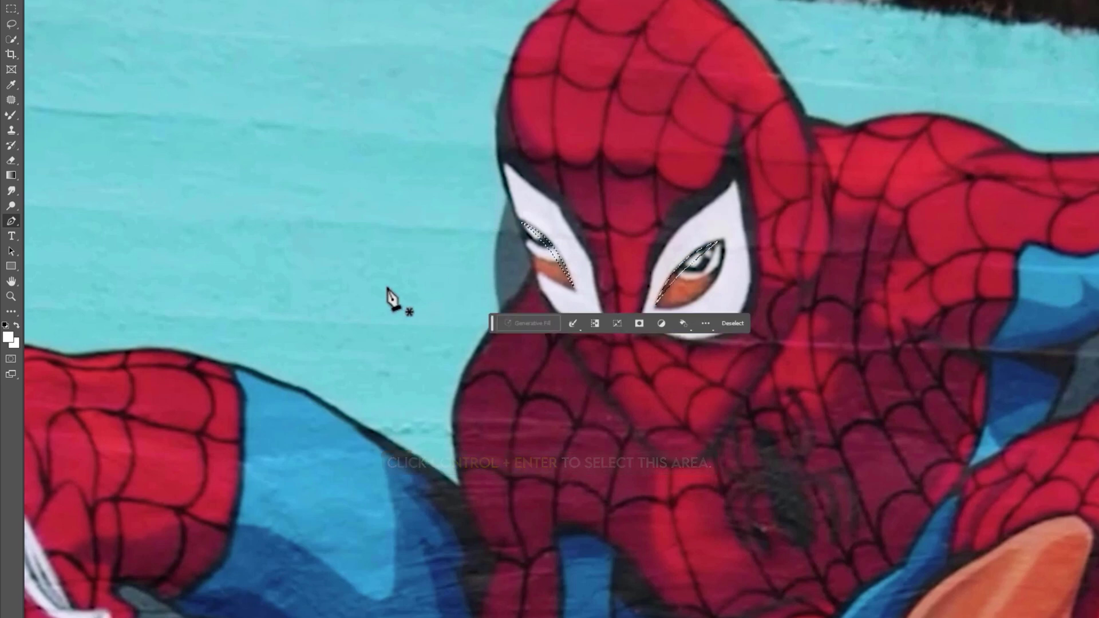
Step: Fill the eyelid selection with the mask's dark outline colour, then deselect
{"action": "left_click", "coordinate": [8, 339]}
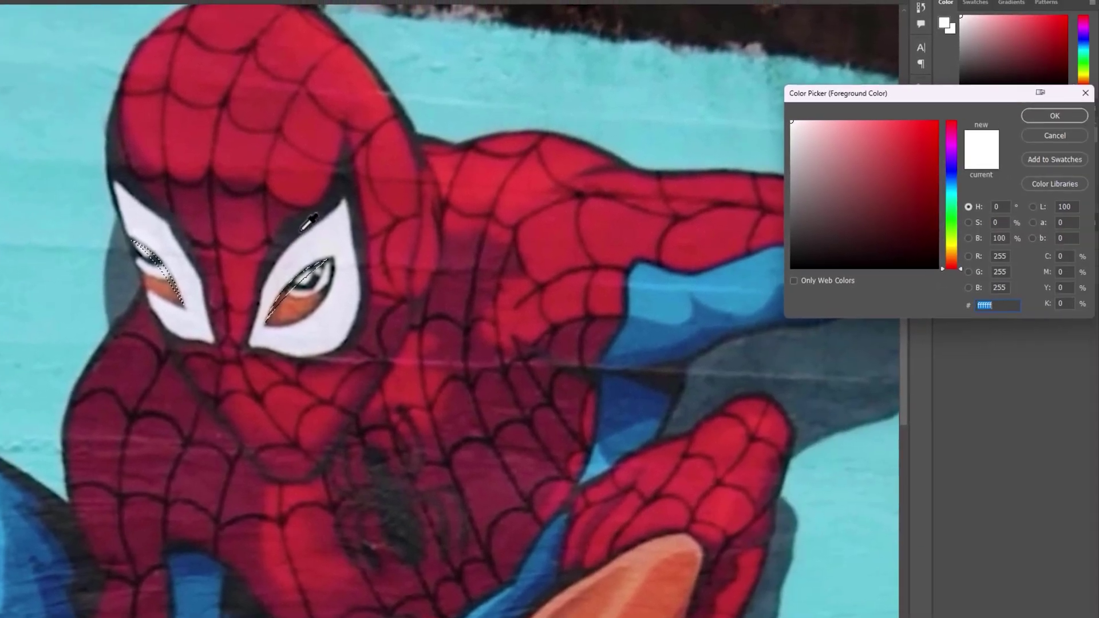
{"action": "left_click", "coordinate": [300, 231]}
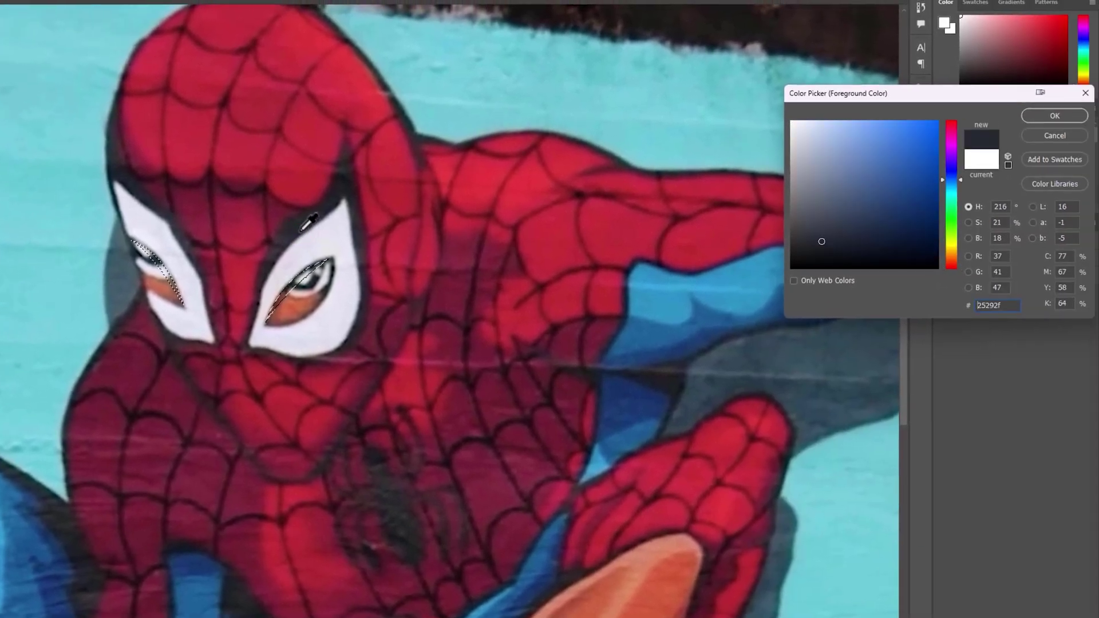
{"action": "left_click", "coordinate": [1055, 116]}
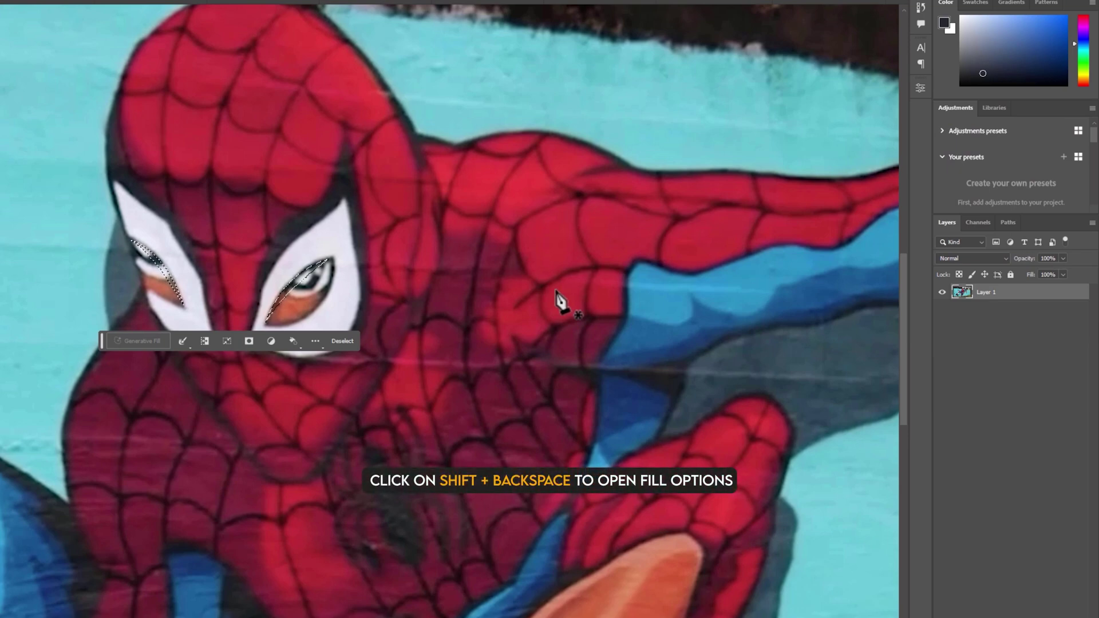
{"action": "key", "text": "shift+BackSpace"}
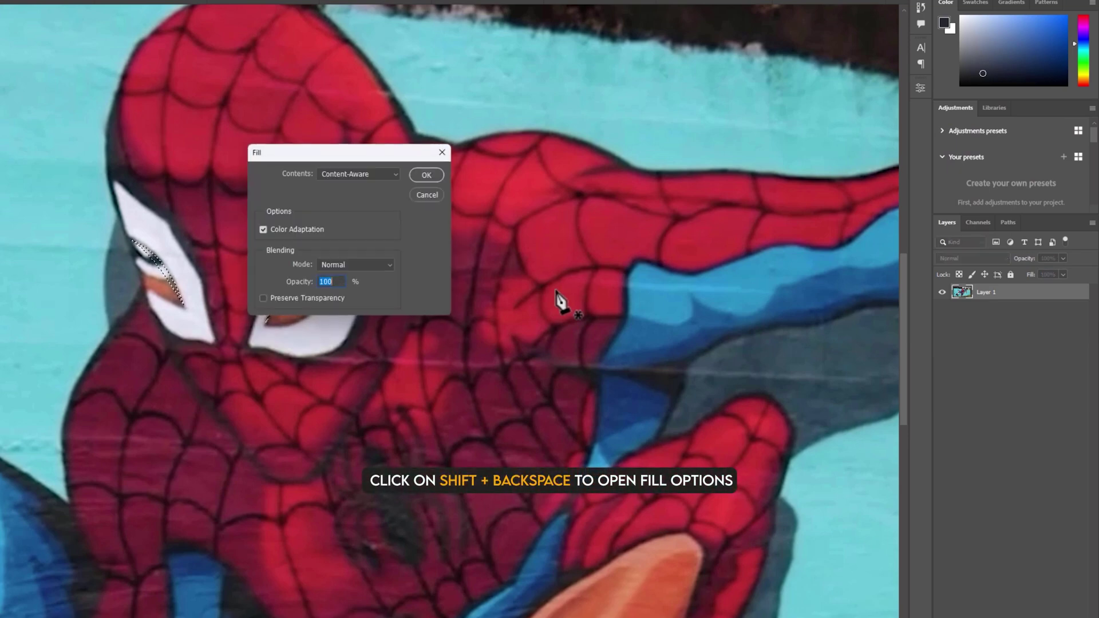
{"action": "left_click", "coordinate": [387, 174]}
{"action": "left_click", "coordinate": [383, 190]}
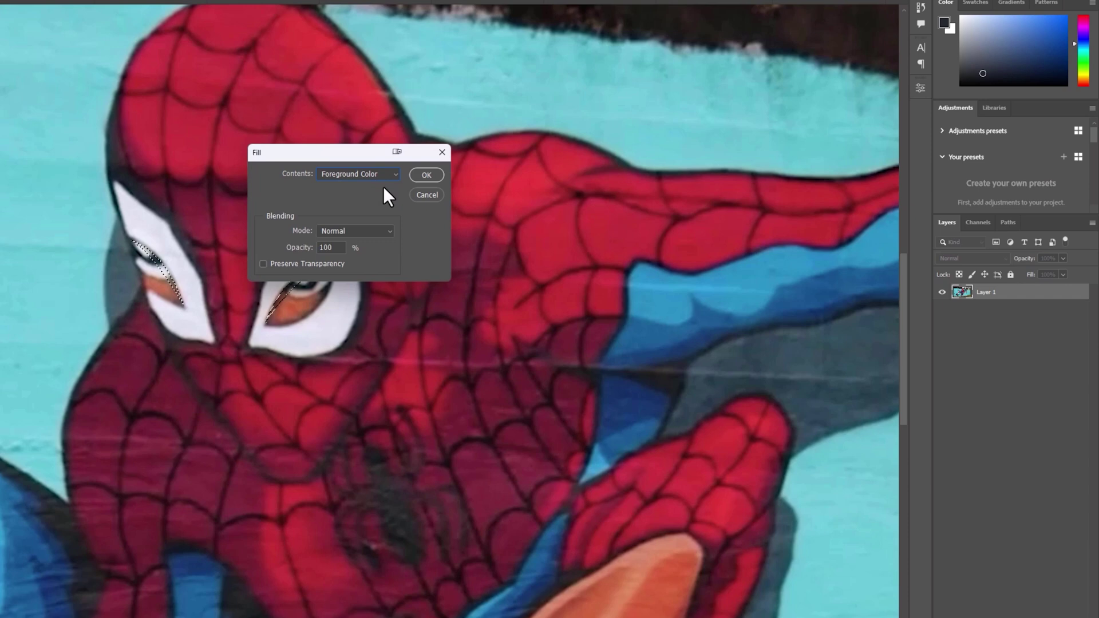
{"action": "left_click", "coordinate": [429, 176]}
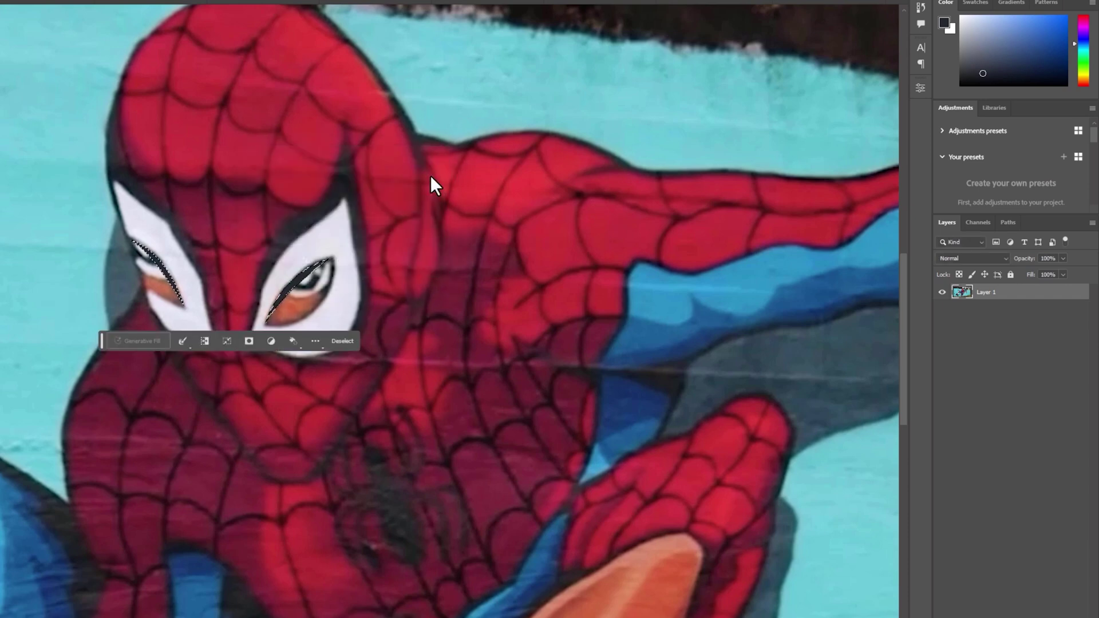
{"action": "key", "text": "ctrl+d"}
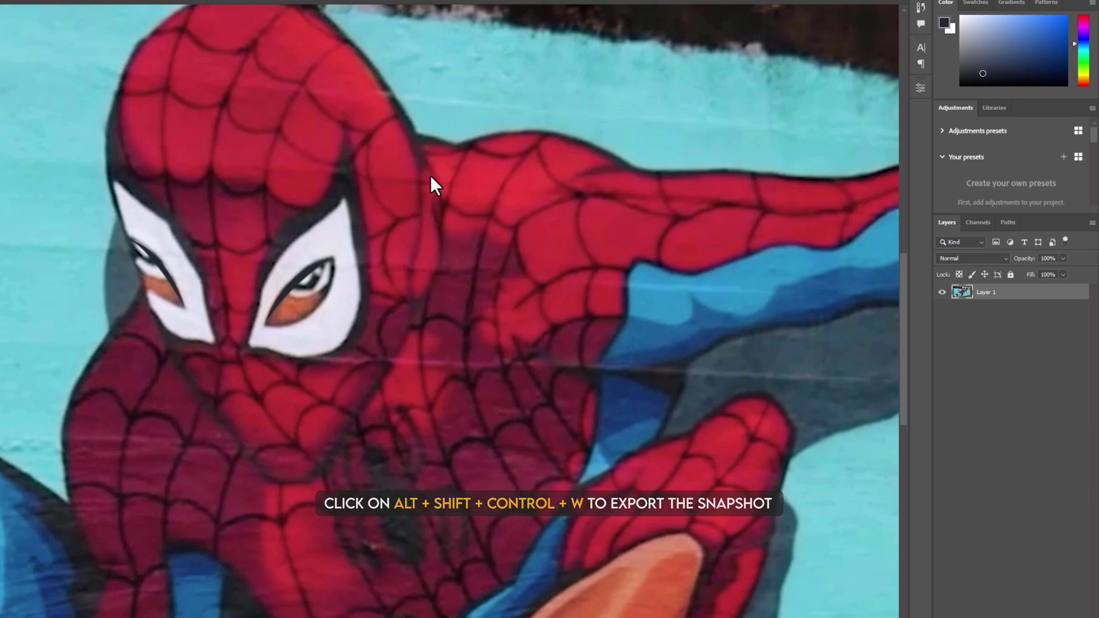
Step: Export the frame as 1.jpg into a new 'Closing Eyes' folder
{"action": "key", "text": "ctrl+alt+shift+w"}
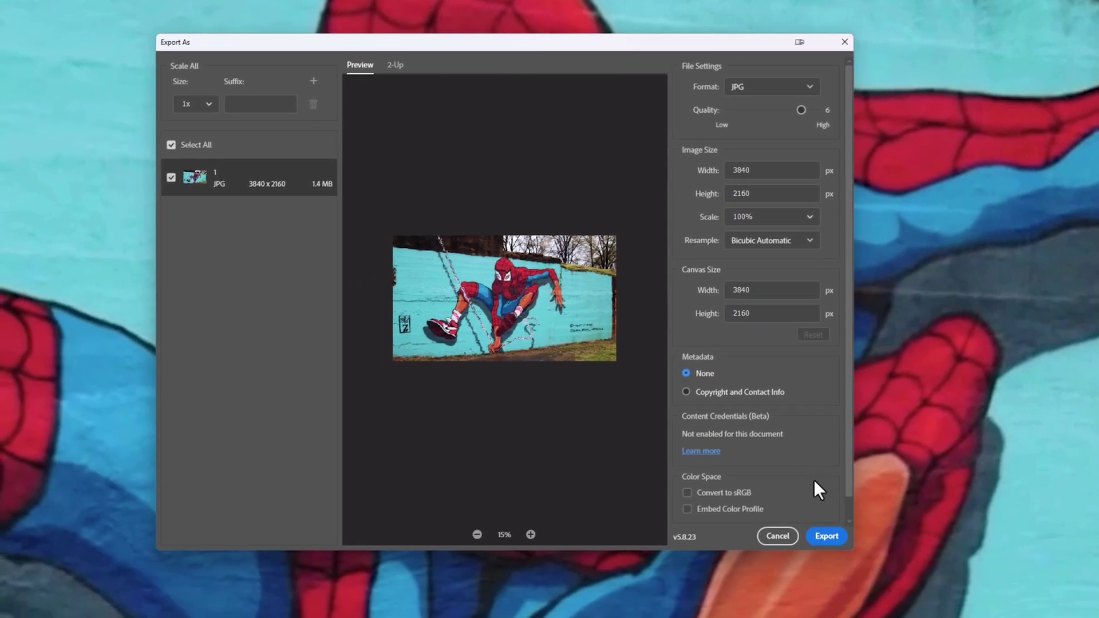
{"action": "left_click", "coordinate": [828, 539]}
{"action": "right_click", "coordinate": [449, 336]}
{"action": "mouse_move", "coordinate": [493, 462]}
{"action": "left_click", "coordinate": [633, 471]}
{"action": "type", "text": "Closing Eyes"}
{"action": "key", "text": "Return"}
{"action": "double_click", "coordinate": [297, 170]}
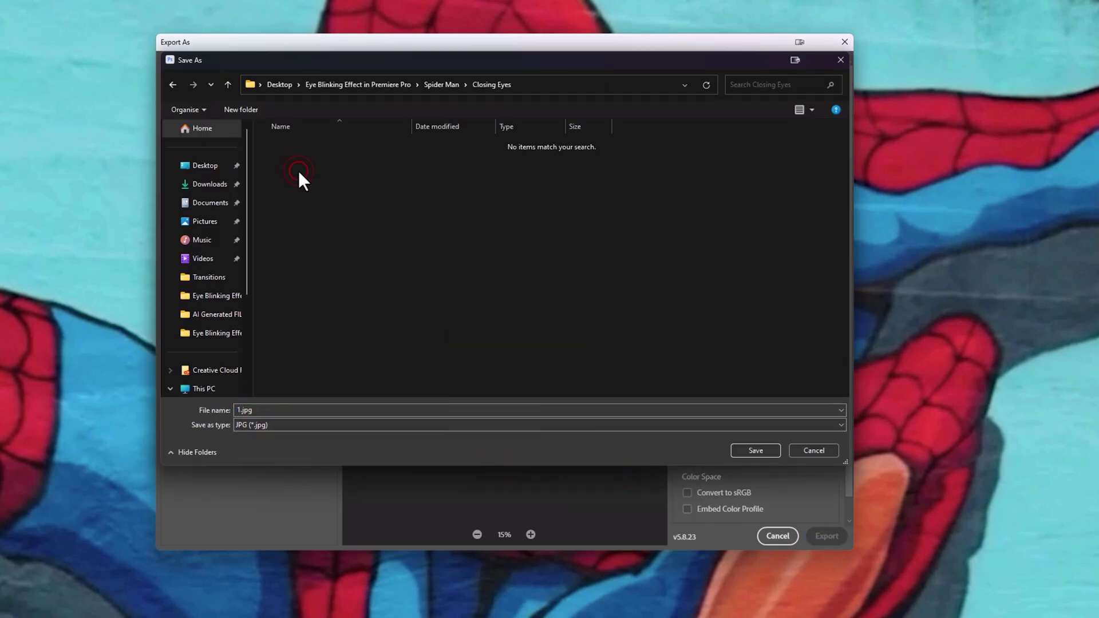
{"action": "left_click", "coordinate": [760, 448]}
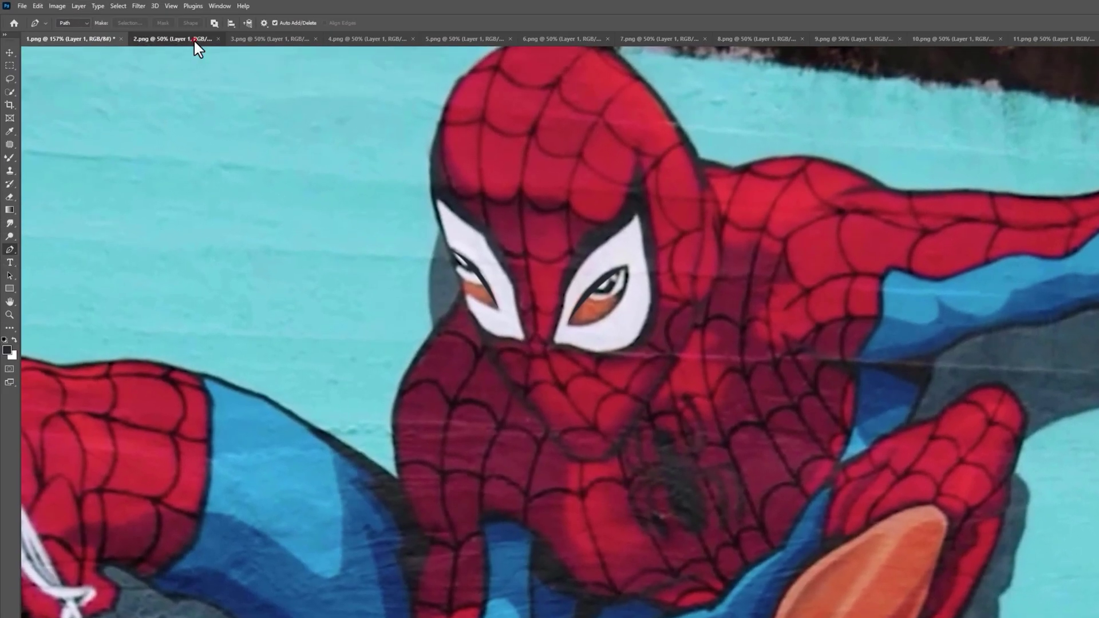
Step: On 2.png, trace and fill both eyelids dark, then export frame 2 as JPG
{"action": "left_click", "coordinate": [193, 39]}
{"action": "scroll", "coordinate": [554, 294], "scroll_direction": "up", "scroll_amount": 4}
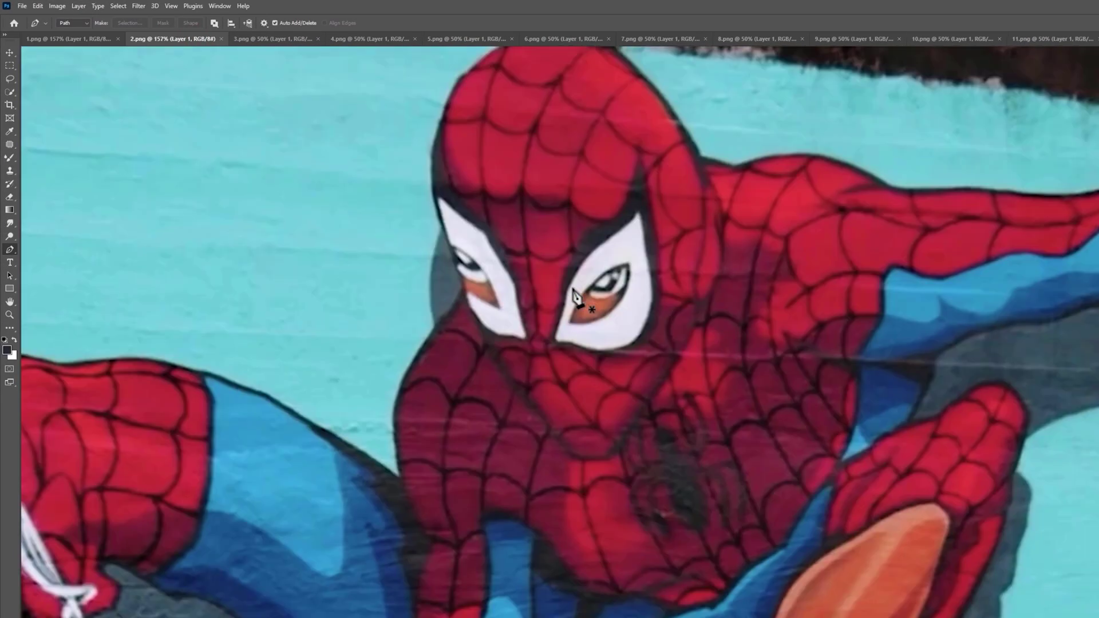
{"action": "left_click", "coordinate": [570, 322]}
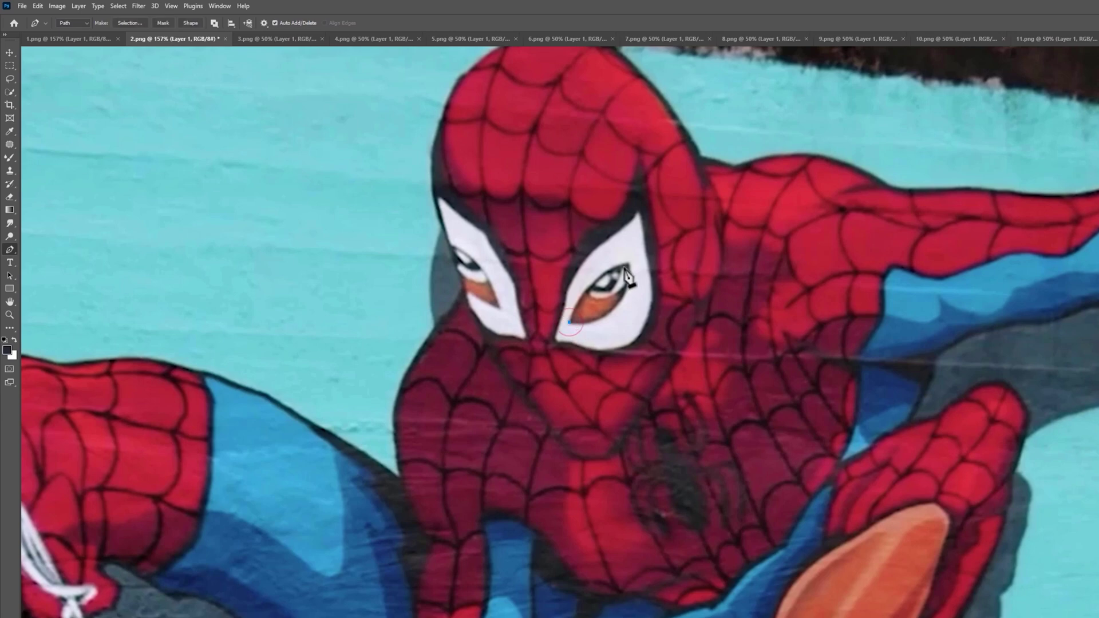
{"action": "left_click", "coordinate": [570, 322]}
{"action": "left_click", "coordinate": [451, 248]}
{"action": "left_click_drag", "start_coordinate": [499, 306], "coordinate": [514, 359]}
{"action": "left_click", "coordinate": [451, 249]}
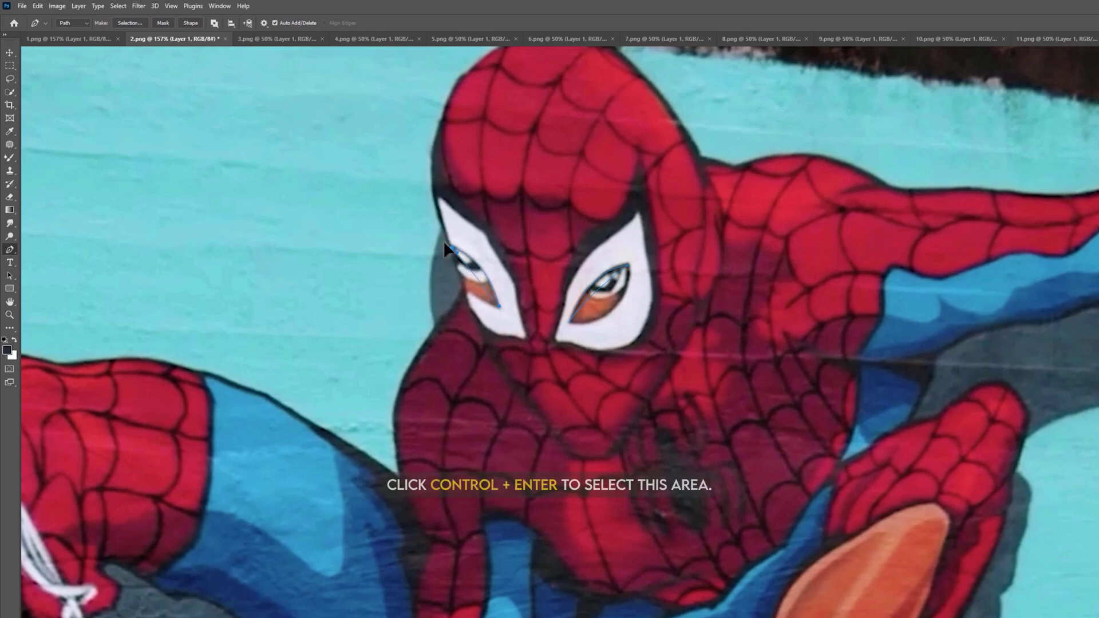
{"action": "key", "text": "ctrl+Return"}
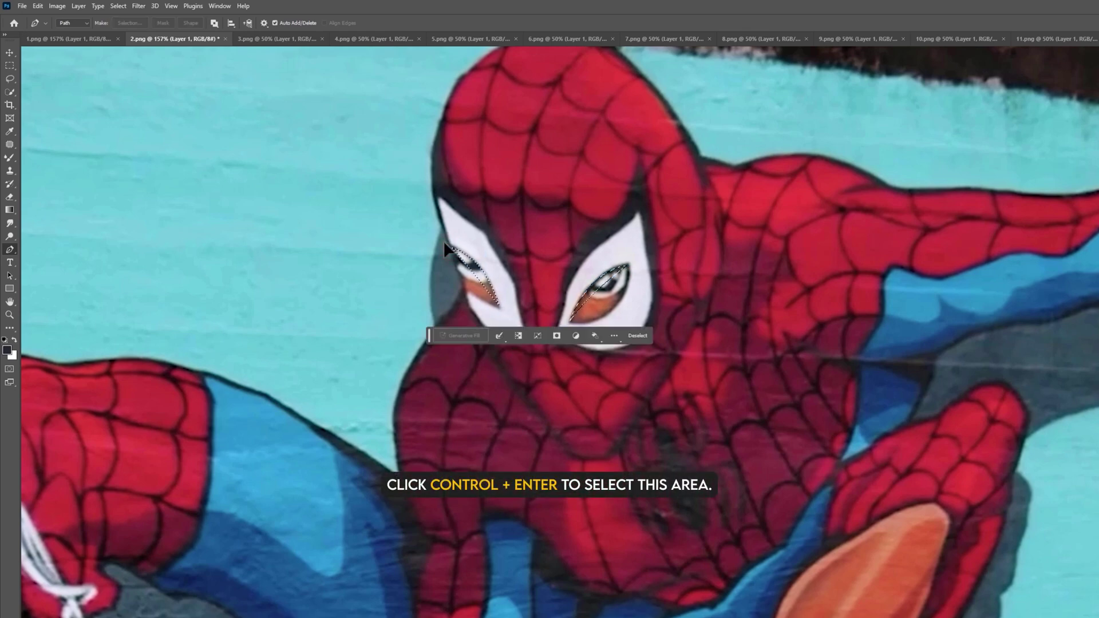
{"action": "key", "text": "shift+F5"}
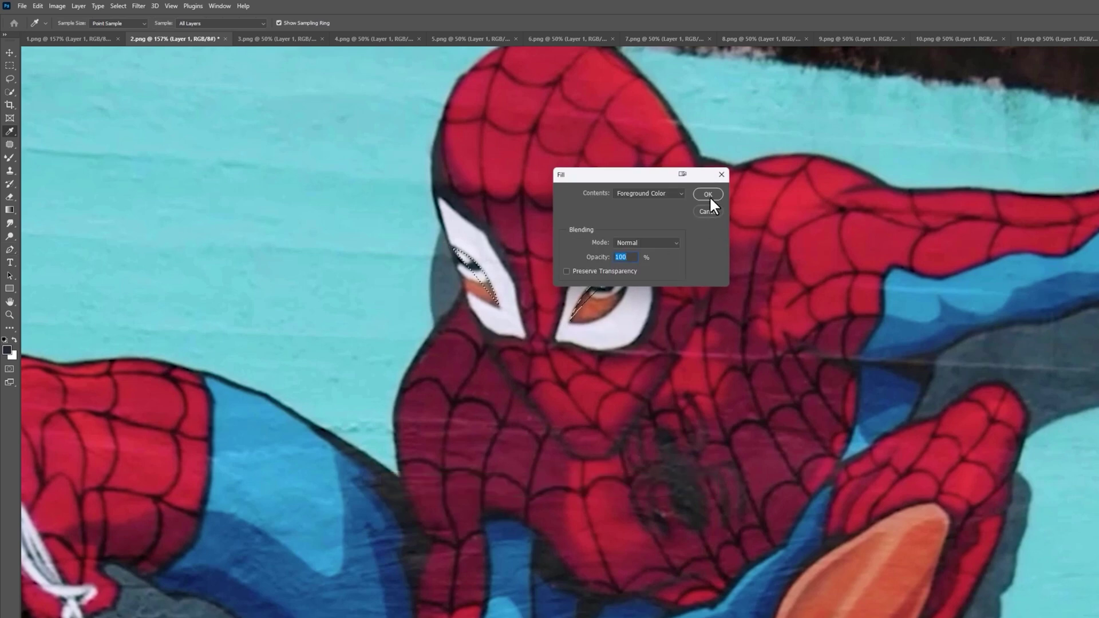
{"action": "left_click", "coordinate": [708, 194]}
{"action": "key", "text": "ctrl+alt+shift+w"}
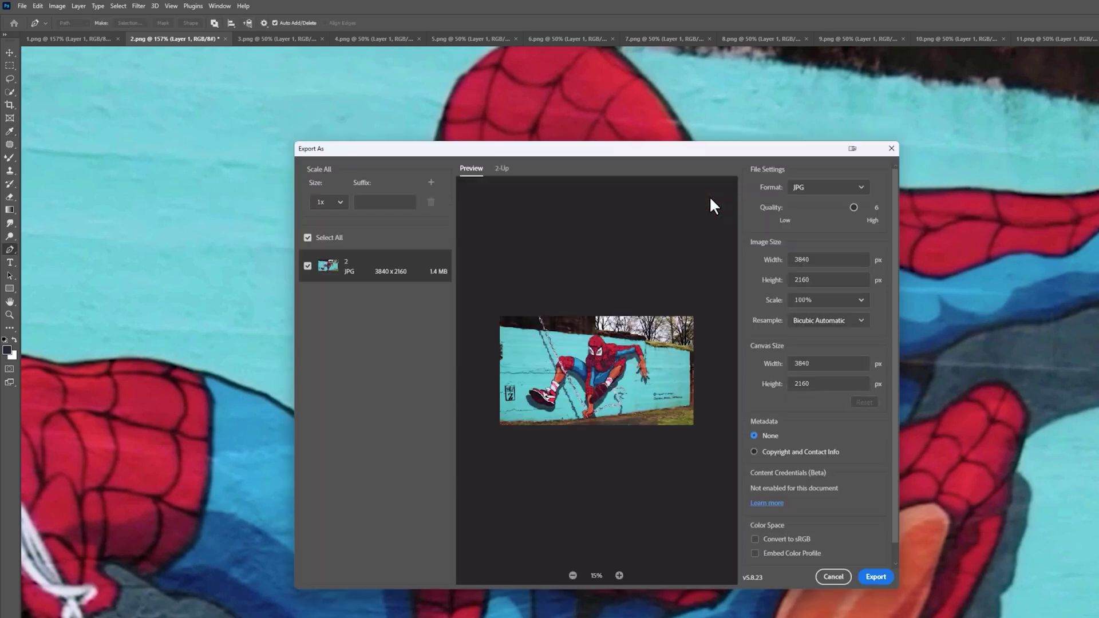
{"action": "left_click", "coordinate": [885, 577]}
{"action": "left_click", "coordinate": [823, 502]}
Step: On 3.png, trace the eyelid paths and export frame 3 as 3.jpg
{"action": "left_click", "coordinate": [277, 38]}
{"action": "scroll", "coordinate": [551, 257], "scroll_direction": "up", "scroll_amount": 3}
{"action": "scroll", "coordinate": [551, 256], "scroll_direction": "up", "scroll_amount": 2}
{"action": "left_click", "coordinate": [604, 371]}
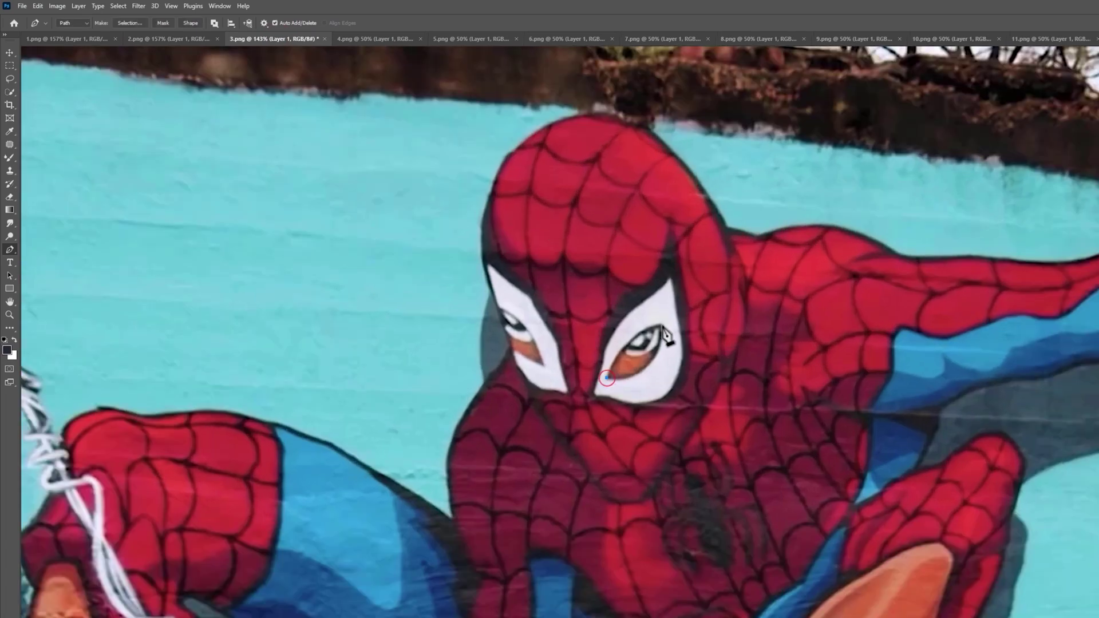
{"action": "left_click_drag", "start_coordinate": [681, 330], "coordinate": [696, 319]}
{"action": "left_click", "coordinate": [660, 325], "text": "alt"}
{"action": "left_click", "coordinate": [498, 308]}
{"action": "key", "text": "ctrl+alt+shift+w"}
{"action": "left_click", "coordinate": [880, 576]}
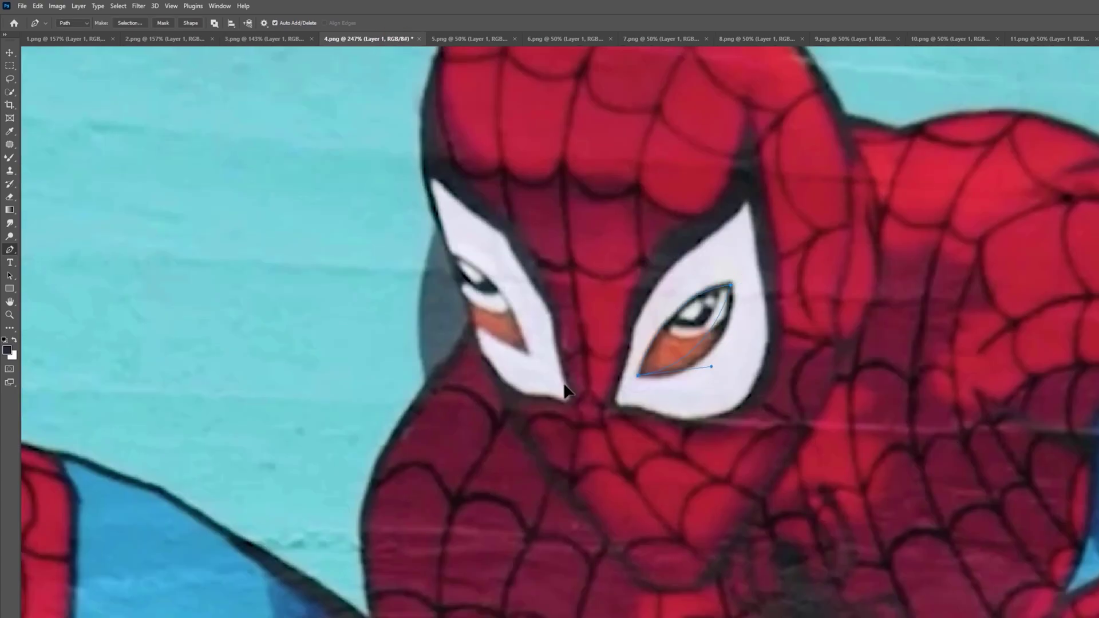
Step: On 4.png, curve the eyelid path and fill both eyelids dark
{"action": "left_click_drag", "start_coordinate": [528, 351], "coordinate": [549, 439]}
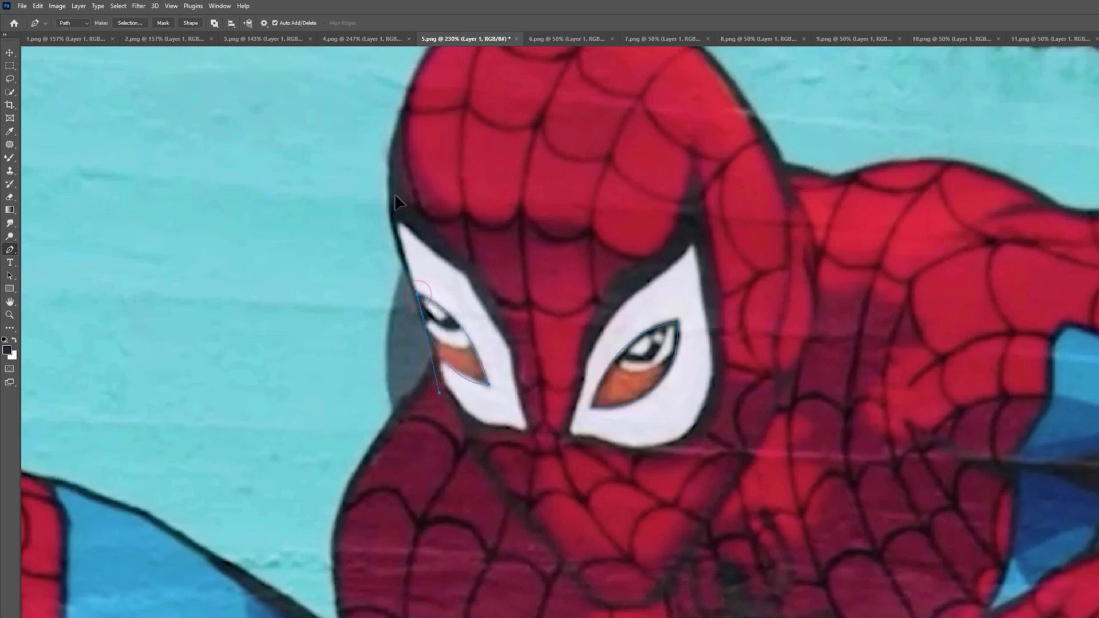
{"action": "key", "text": "ctrl+Return"}
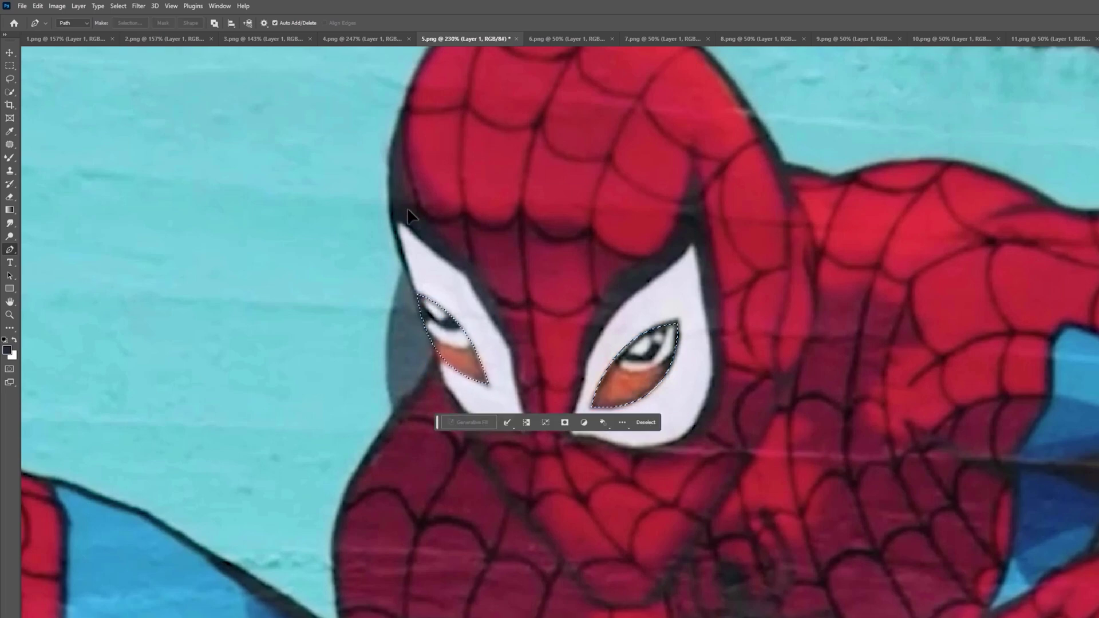
{"action": "key", "text": "alt+BackSpace"}
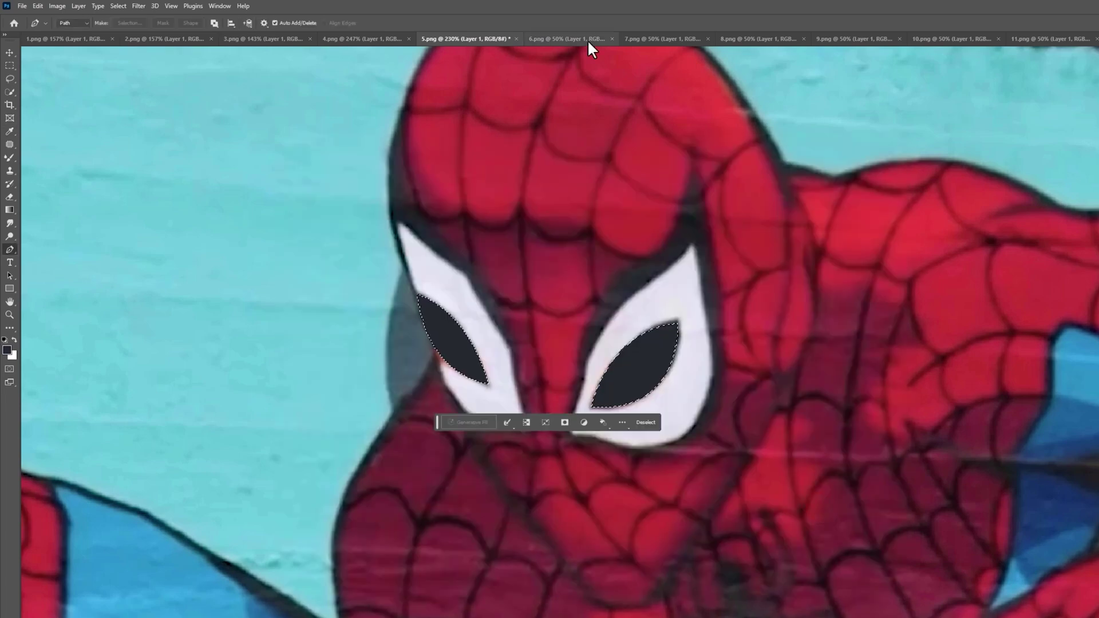
Step: On 6.png, trace both eyelid paths into a selection, then hide Photoshop
{"action": "left_click", "coordinate": [587, 40]}
{"action": "left_click", "coordinate": [581, 342]}
{"action": "left_click", "coordinate": [678, 248]}
{"action": "left_click_drag", "start_coordinate": [581, 342], "coordinate": [476, 325]}
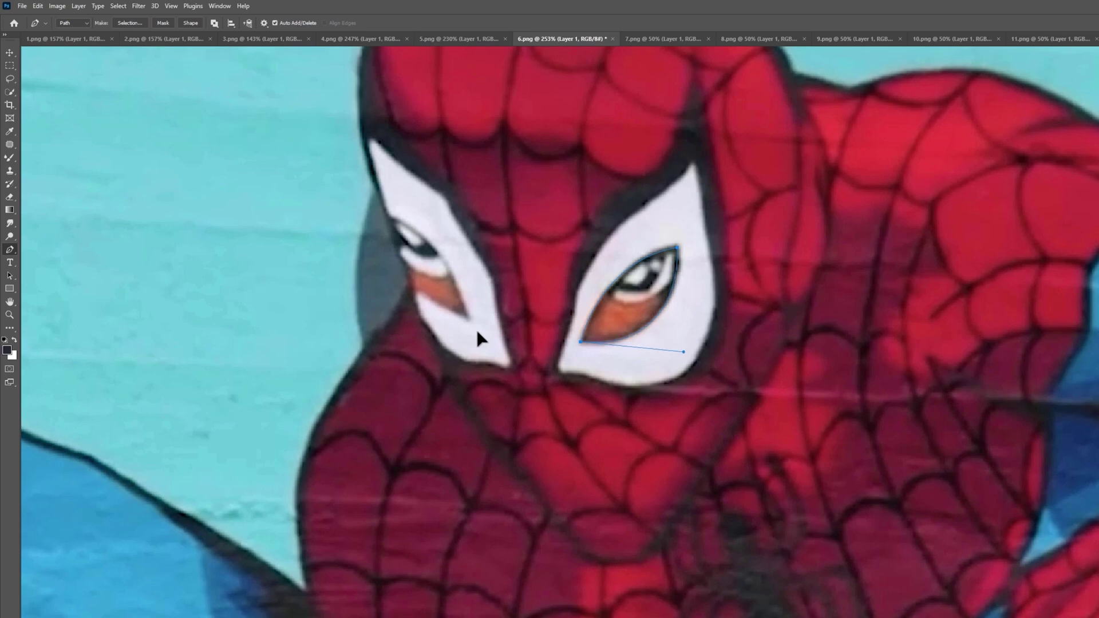
{"action": "left_click", "coordinate": [455, 258]}
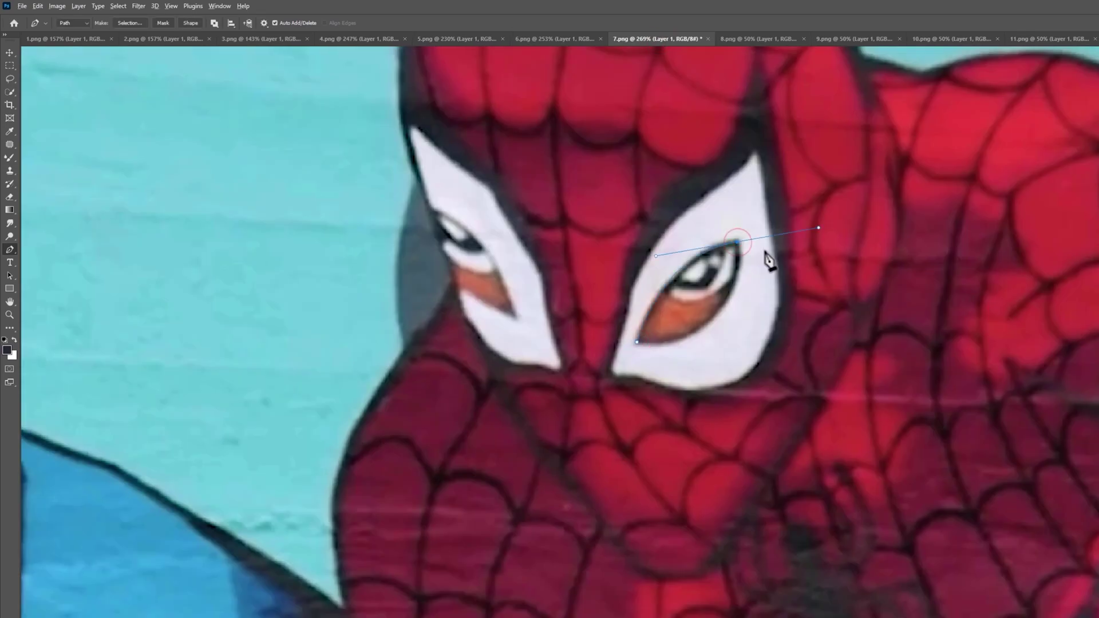
{"action": "left_click", "coordinate": [515, 315]}
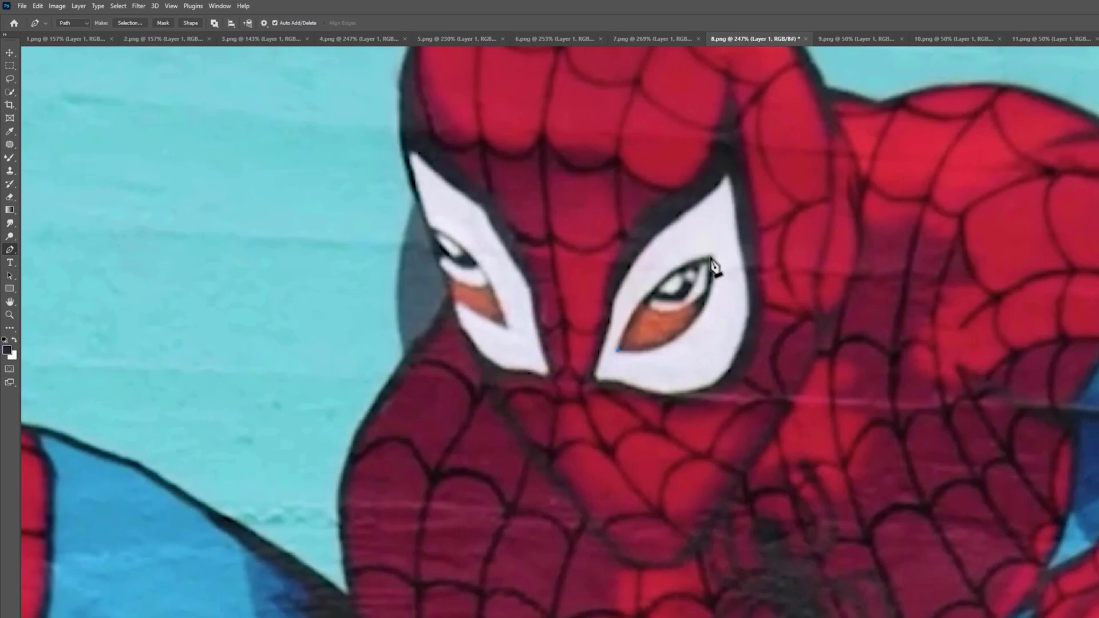
{"action": "left_click", "coordinate": [430, 229]}
{"action": "left_click_drag", "start_coordinate": [507, 328], "coordinate": [524, 412]}
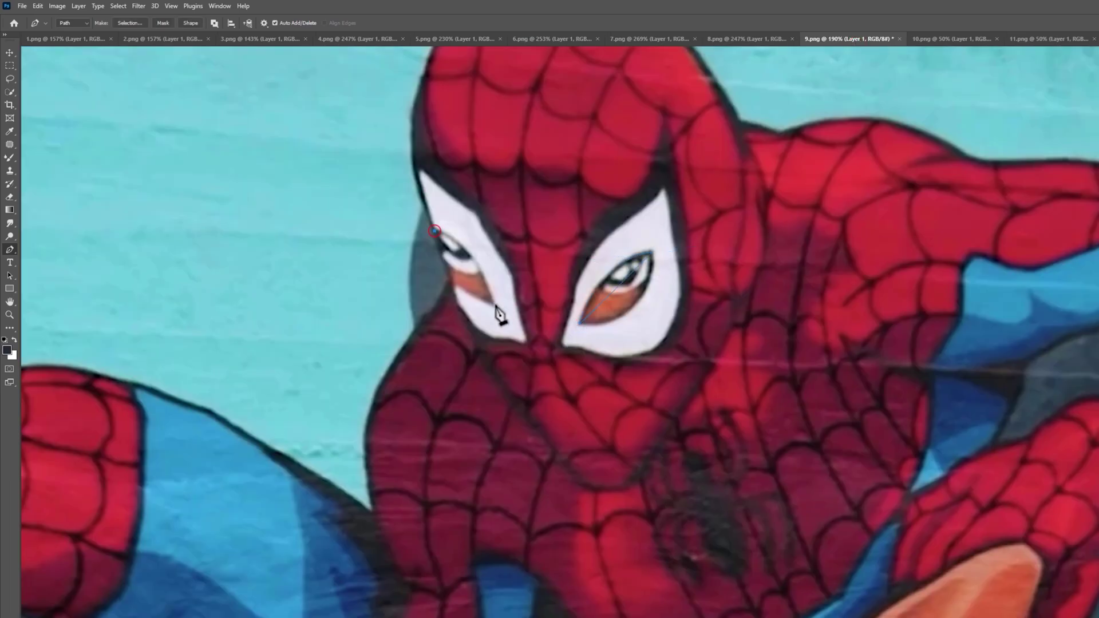
{"action": "left_click", "coordinate": [438, 224]}
{"action": "key", "text": "ctrl+Return"}
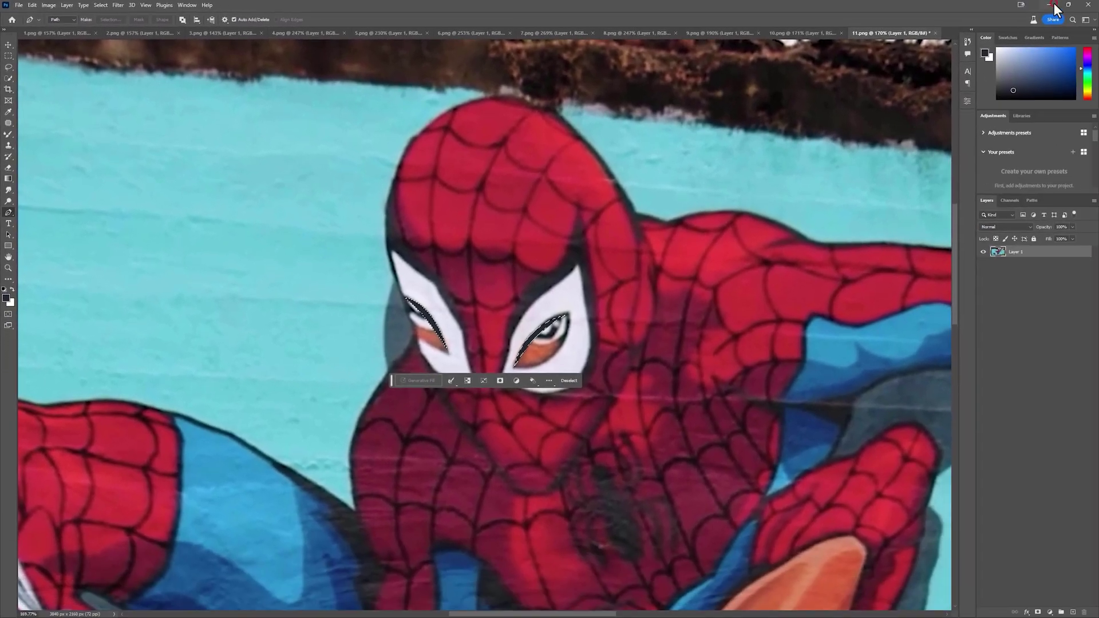
{"action": "left_click", "coordinate": [1055, 4]}
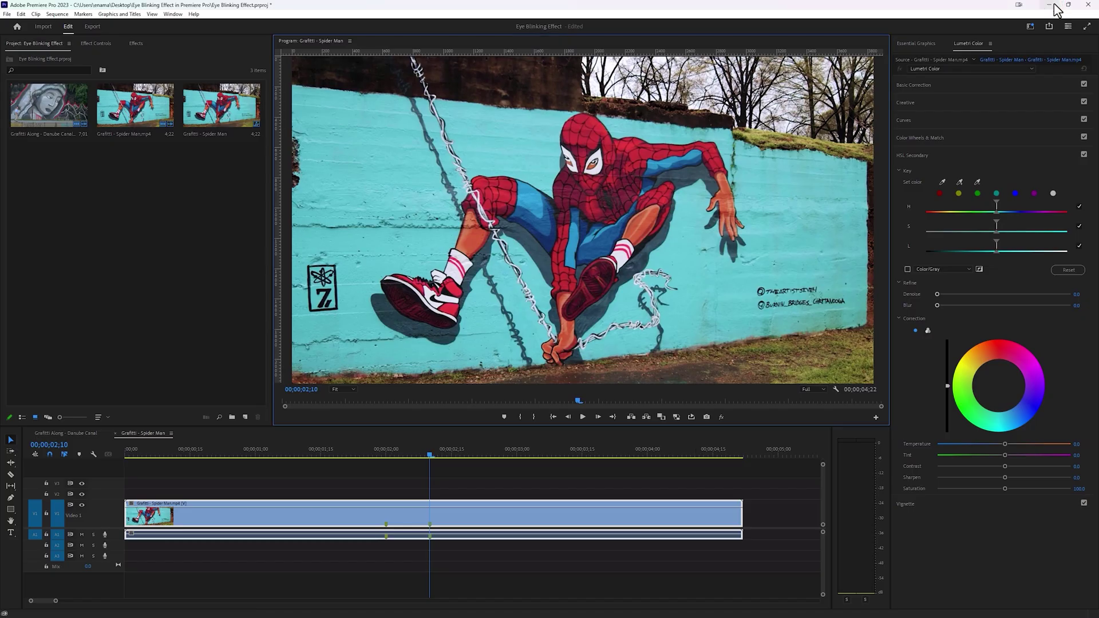
Step: Import 1.jpg from Spider Man > Closing Eyes as an image sequence
{"action": "double_click", "coordinate": [186, 356]}
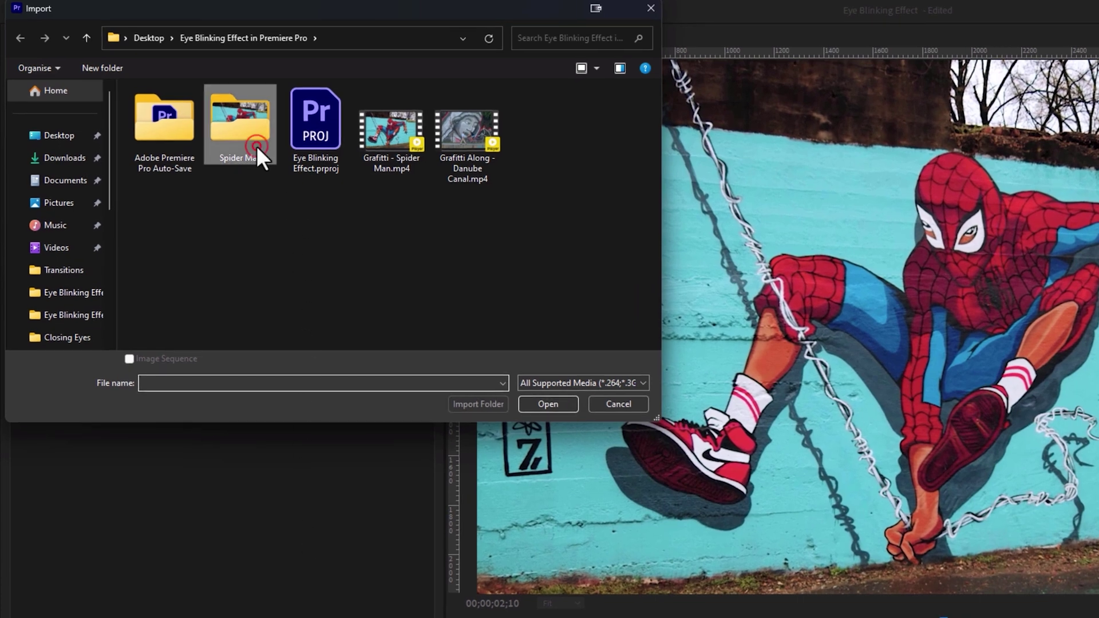
{"action": "double_click", "coordinate": [256, 146]}
{"action": "double_click", "coordinate": [161, 160]}
{"action": "left_click", "coordinate": [167, 149]}
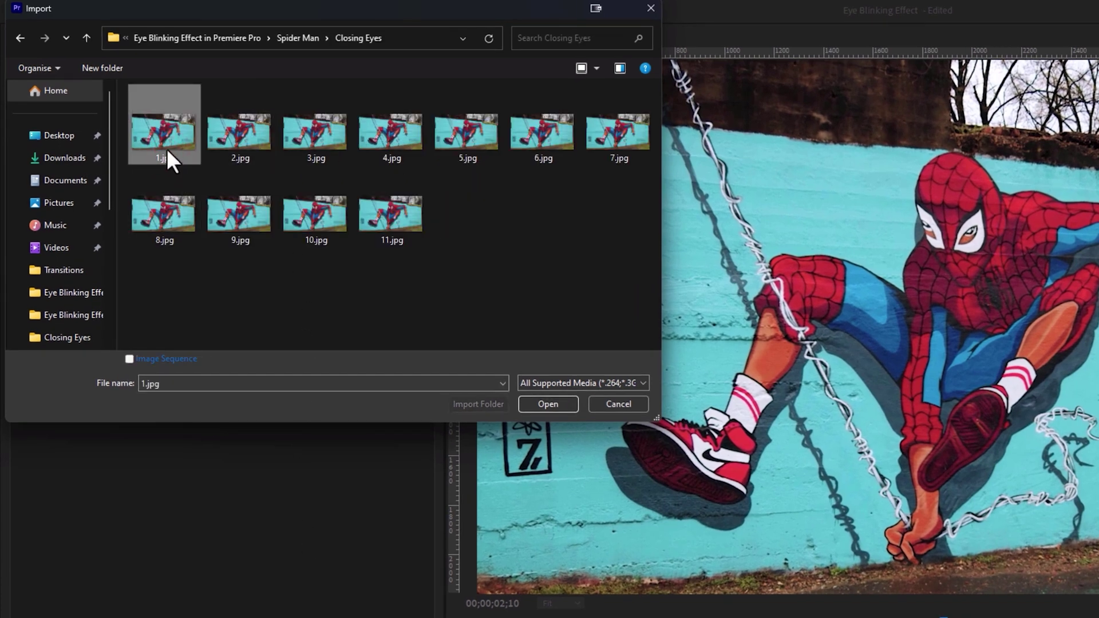
{"action": "left_click", "coordinate": [130, 359]}
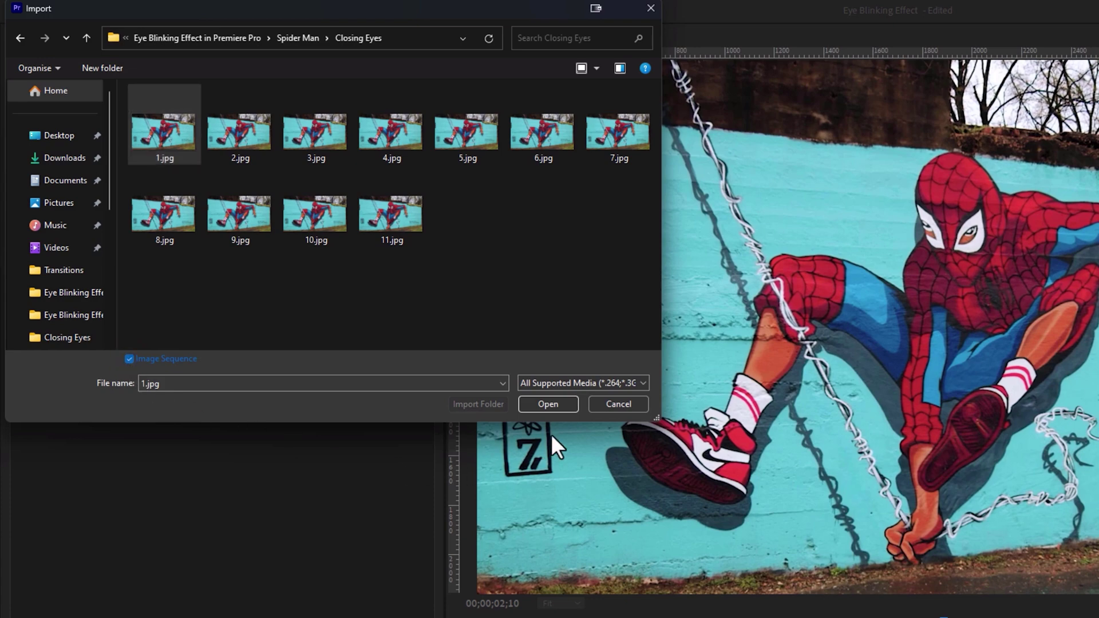
{"action": "left_click", "coordinate": [559, 405]}
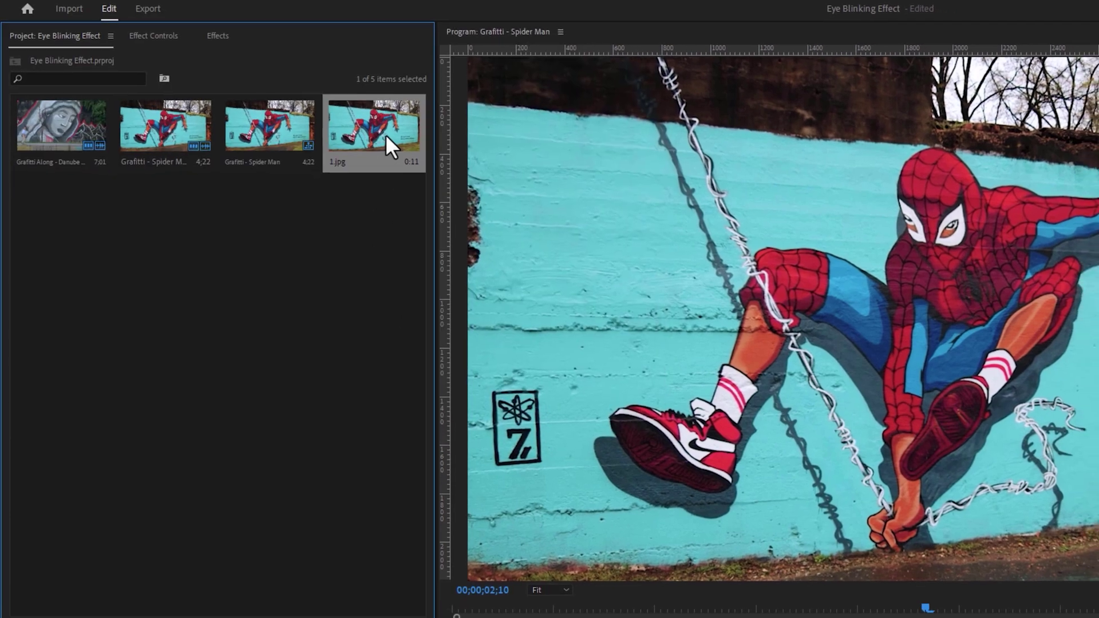
Step: Place the 1.jpg sequence on V2 at 00;00;02;00 and play the blink
{"action": "left_click_drag", "start_coordinate": [381, 135], "coordinate": [482, 568]}
{"action": "scroll", "coordinate": [483, 568], "scroll_direction": "up", "scroll_amount": 3}
{"action": "left_click_drag", "start_coordinate": [474, 510], "coordinate": [441, 514]}
{"action": "key", "text": "space"}
{"action": "left_click", "coordinate": [441, 512]}
{"action": "key", "text": "space"}
Step: Zoom the timeline out, set the preview to 75%, and replay the blink
{"action": "key", "text": "minus"}
{"action": "left_click", "coordinate": [425, 437]}
{"action": "left_click", "coordinate": [424, 494]}
{"action": "left_click_drag", "start_coordinate": [1091, 269], "coordinate": [1094, 203]}
{"action": "left_click", "coordinate": [410, 514]}
{"action": "key", "text": "space"}
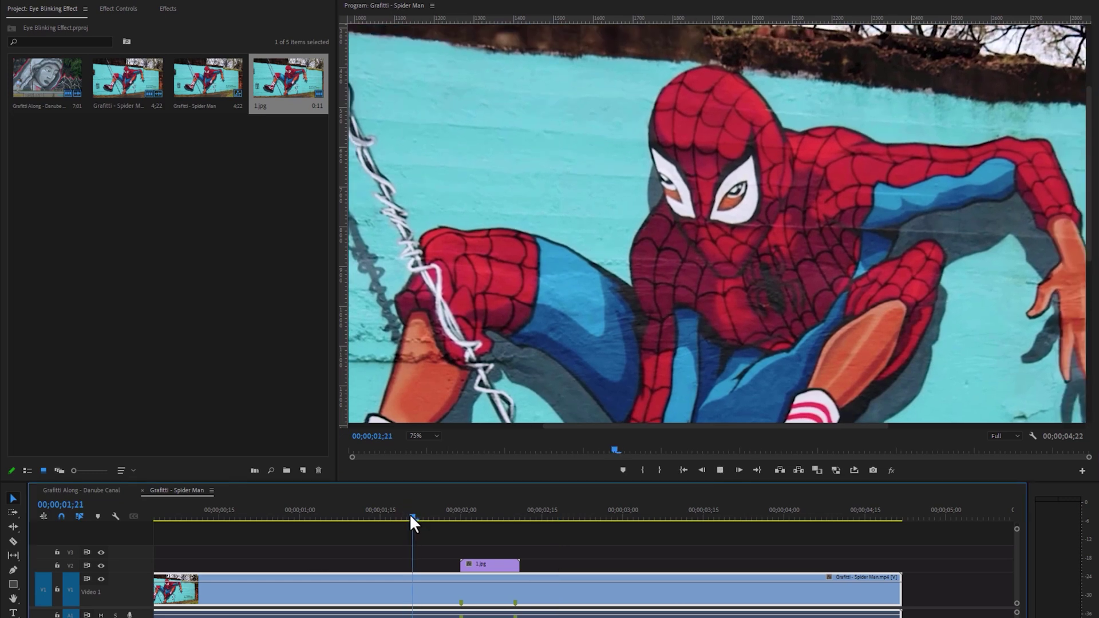